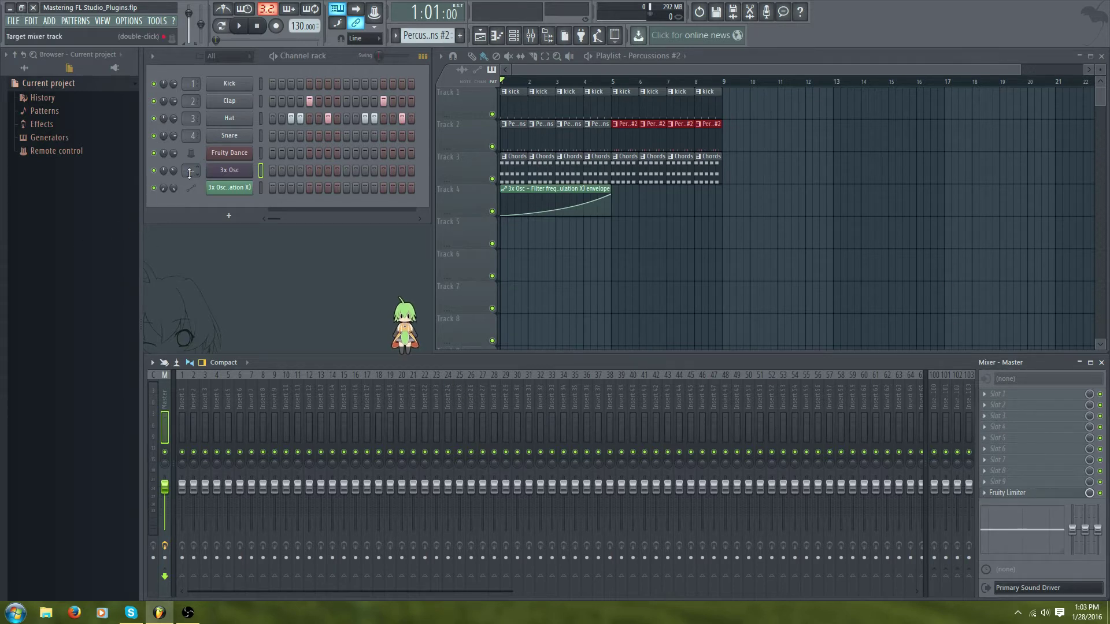
# Route the 3x Osc channel to mixer track 5, and name that track Synth with a red color.
pyautogui.moveTo(189, 173); pyautogui.dragTo(189, 157)
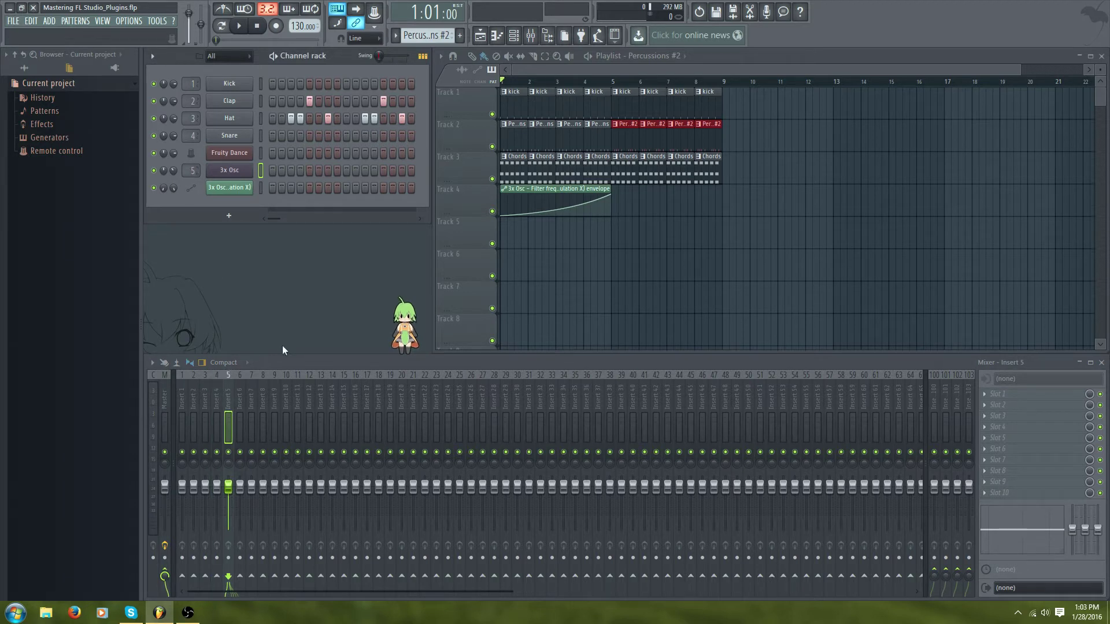
pyautogui.rightClick(229, 394)
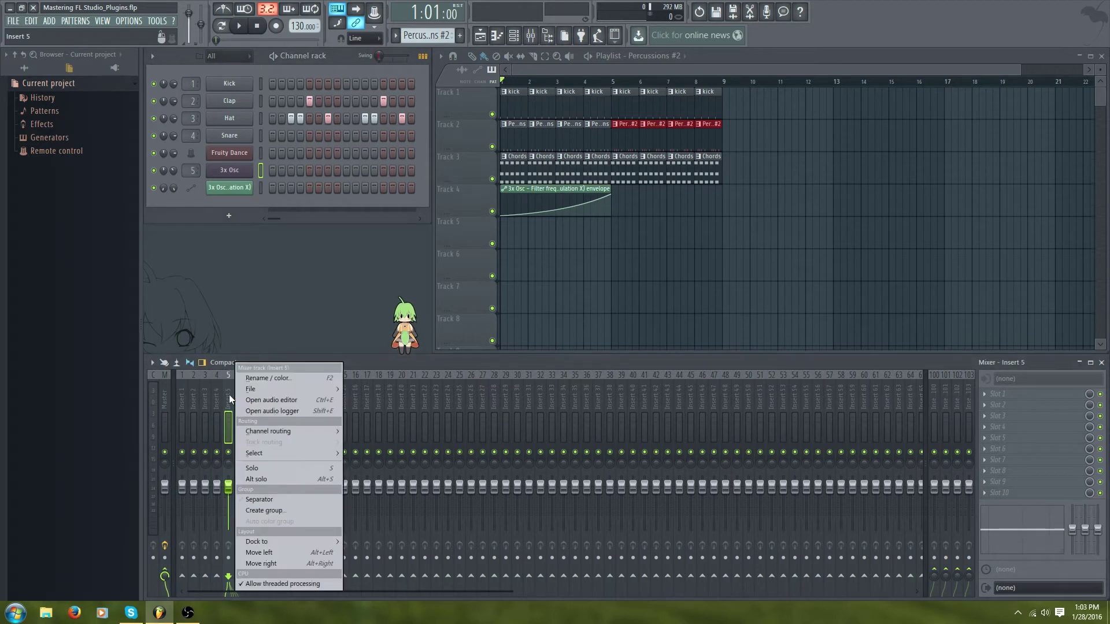
pyautogui.press('F2')
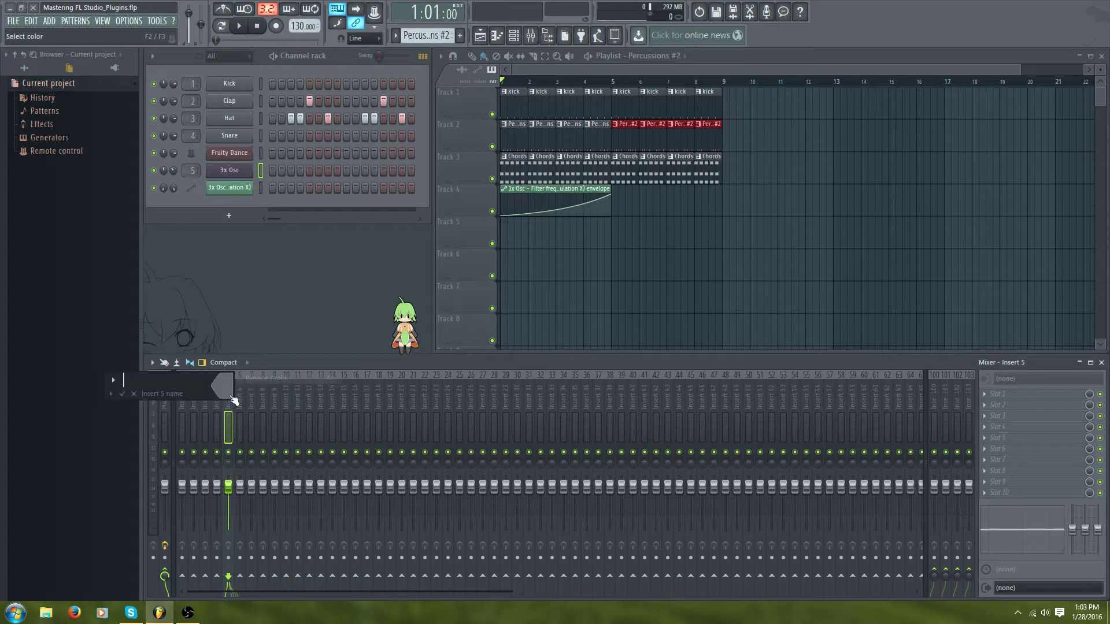
pyautogui.write('Synth')
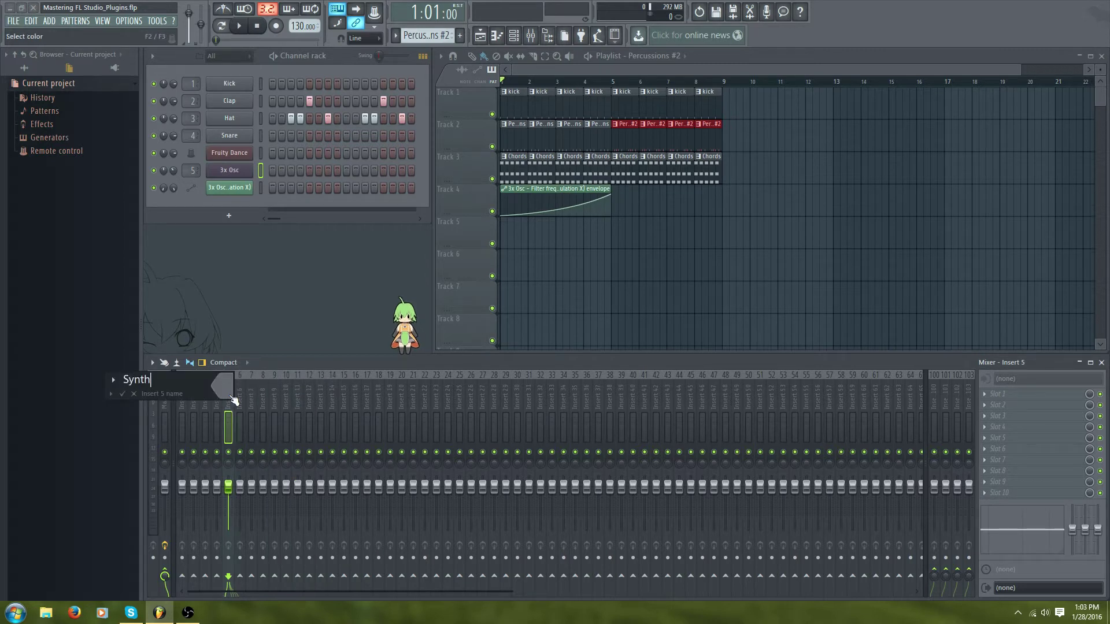
pyautogui.click(227, 380)
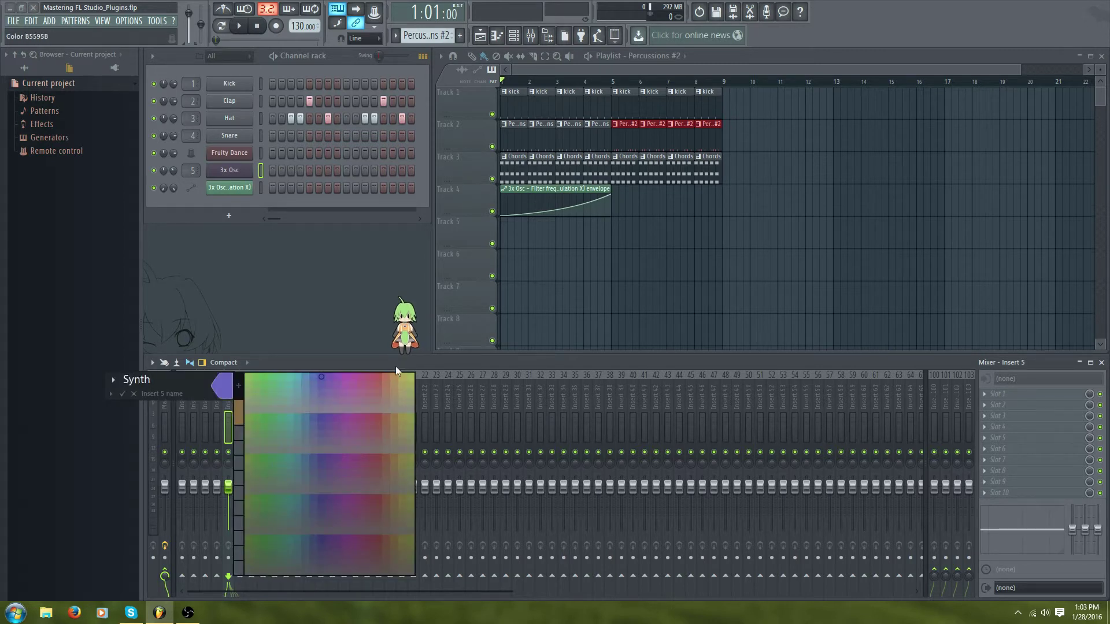
pyautogui.click(376, 373)
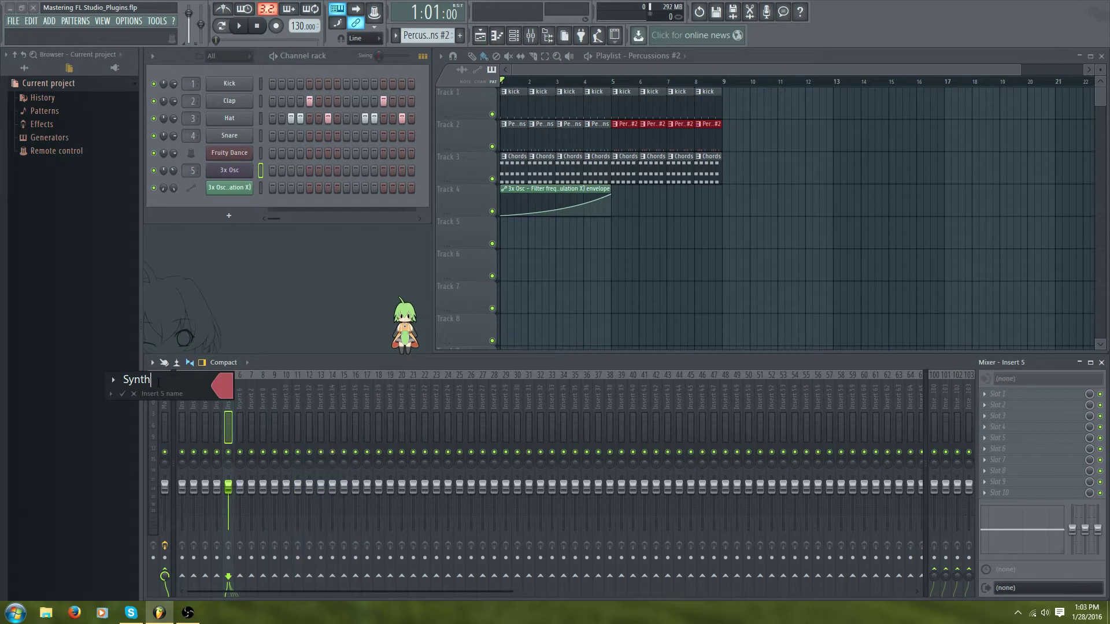
pyautogui.press('Return')
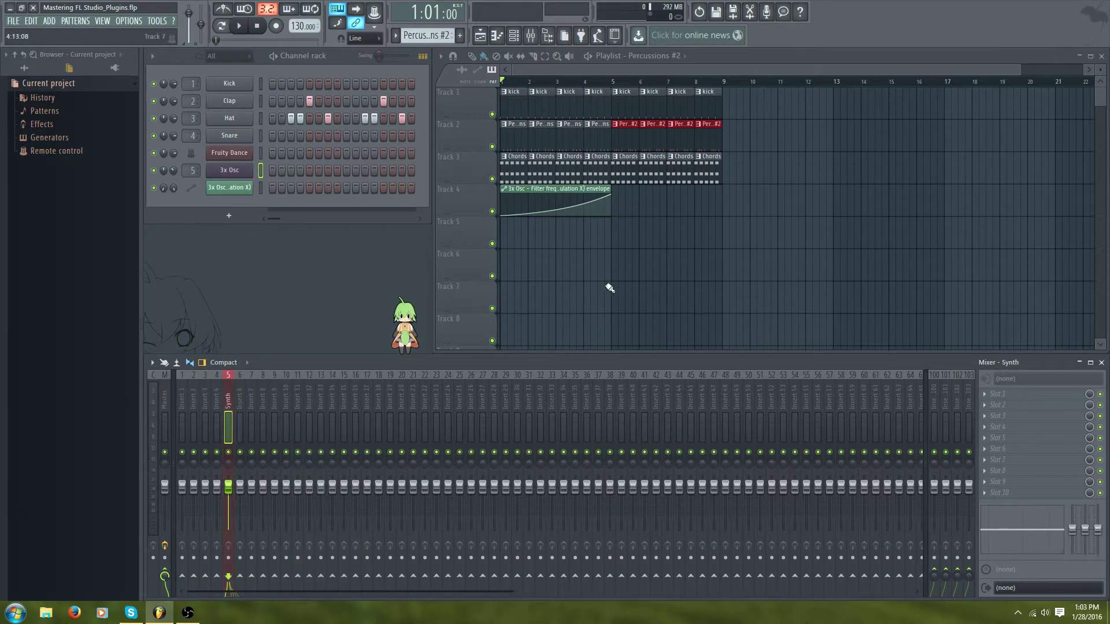
# Load Fruity Parametric EQ 2 into the first effect slot of the Synth track and place its window over the playlist.
pyautogui.click(987, 393)
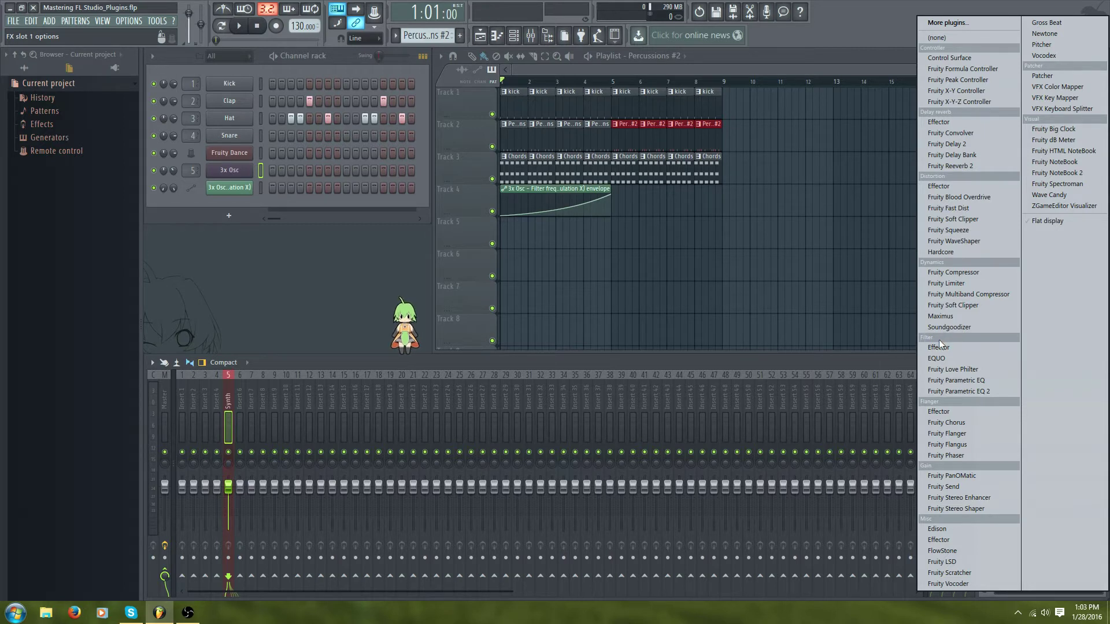
pyautogui.click(984, 393)
pyautogui.moveTo(433, 167); pyautogui.dragTo(735, 142)
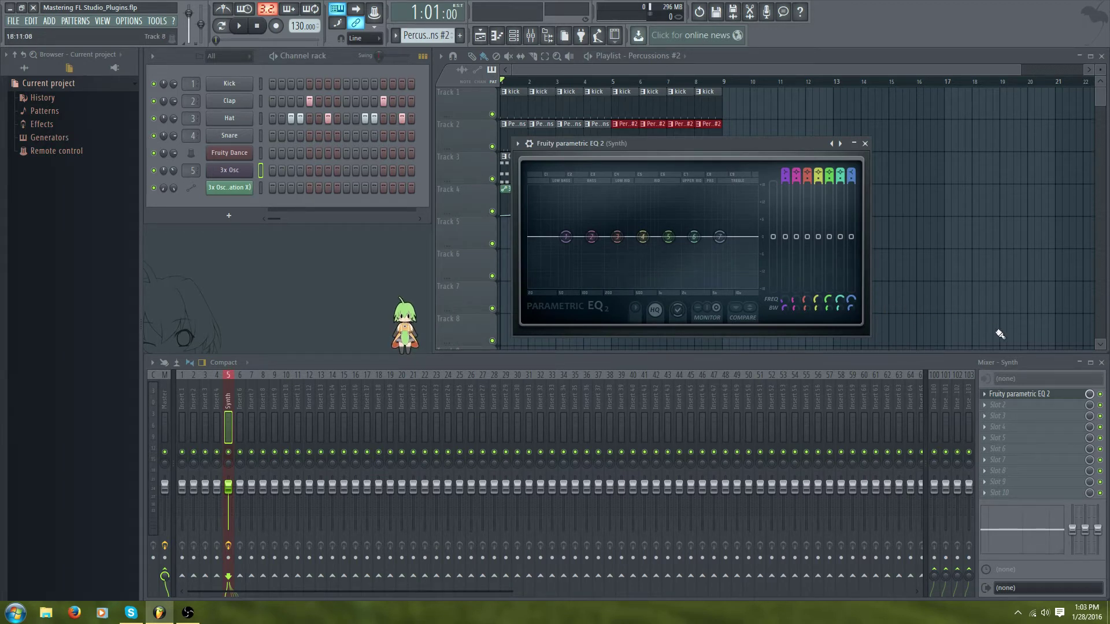
# Replace the Synth track's equalizer with EQUO and switch the slot back to Fruity Parametric EQ 2.
pyautogui.click(985, 394)
pyautogui.moveTo(987, 392)
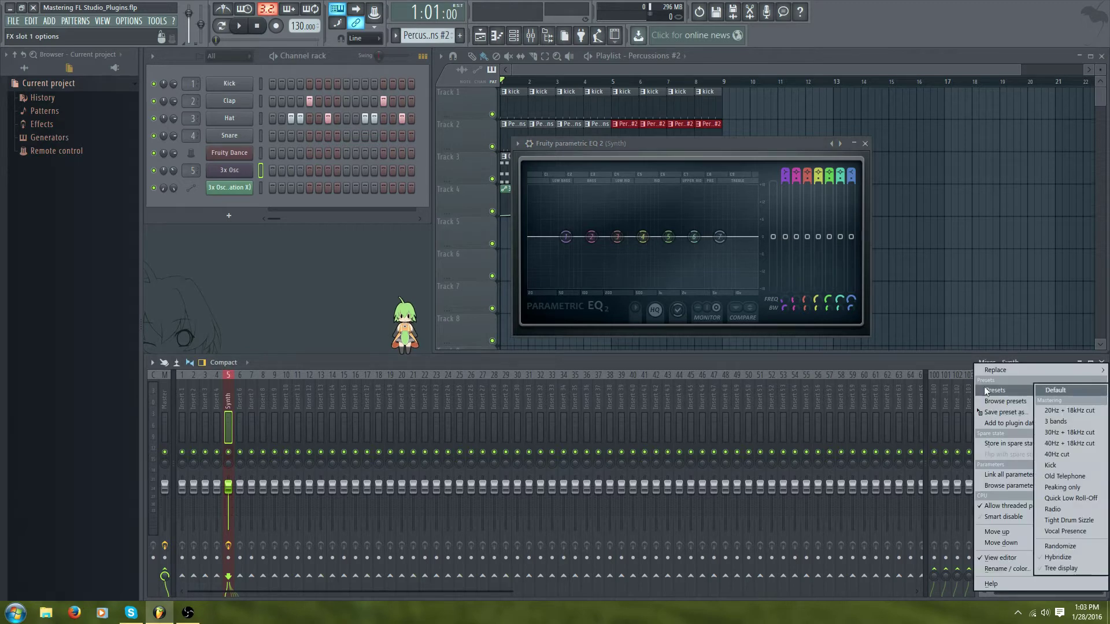
pyautogui.moveTo(996, 370)
pyautogui.click(949, 360)
pyautogui.click(988, 395)
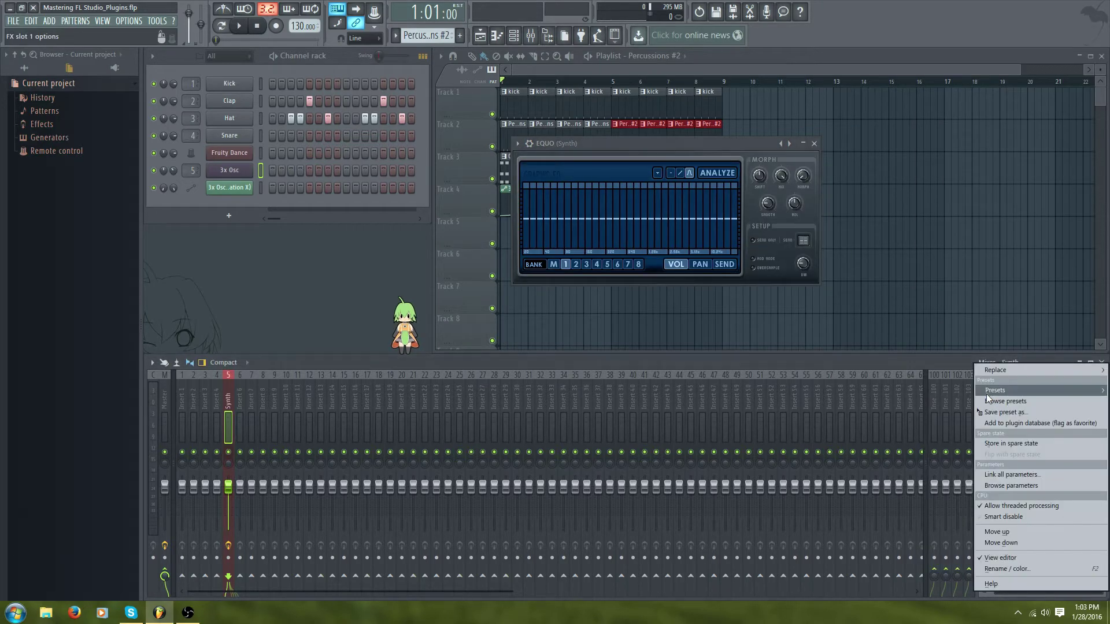
pyautogui.click(981, 392)
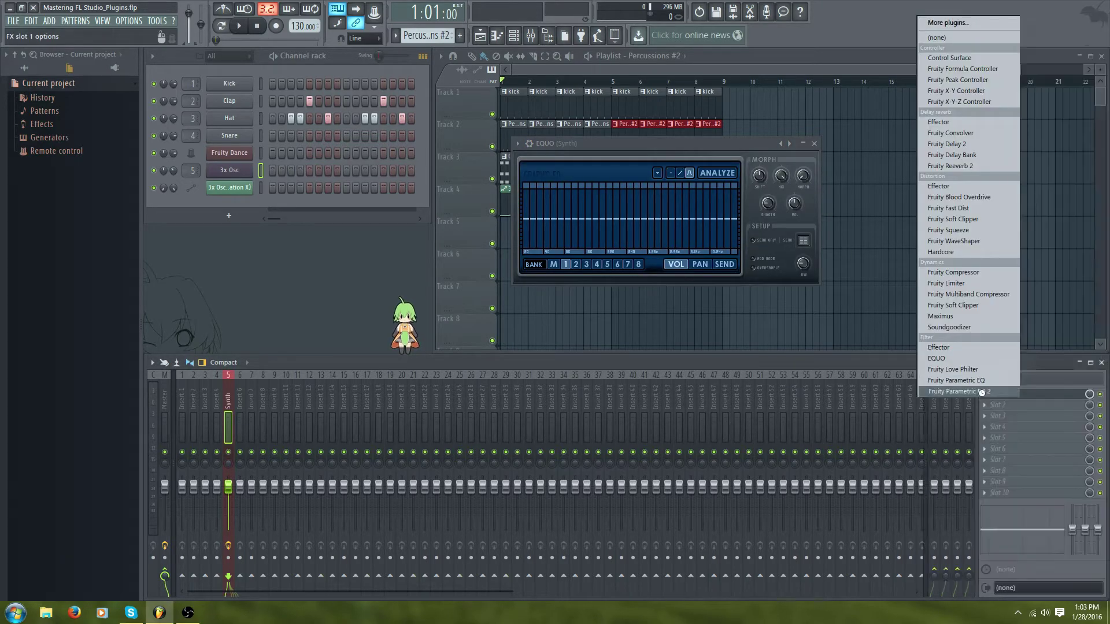
pyautogui.click(990, 405)
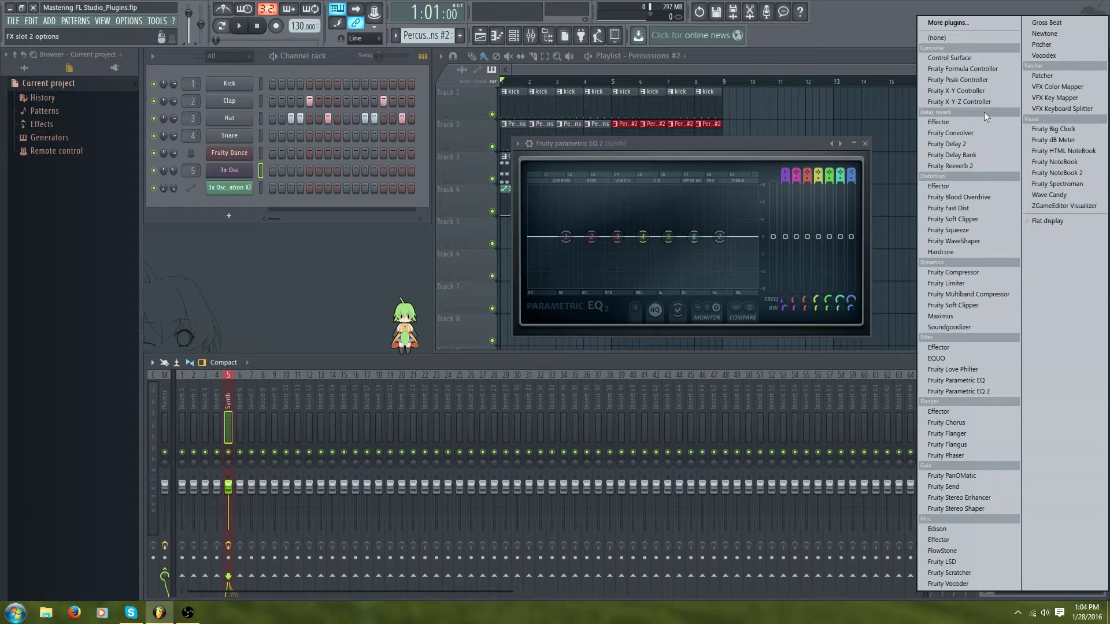
pyautogui.click(765, 155)
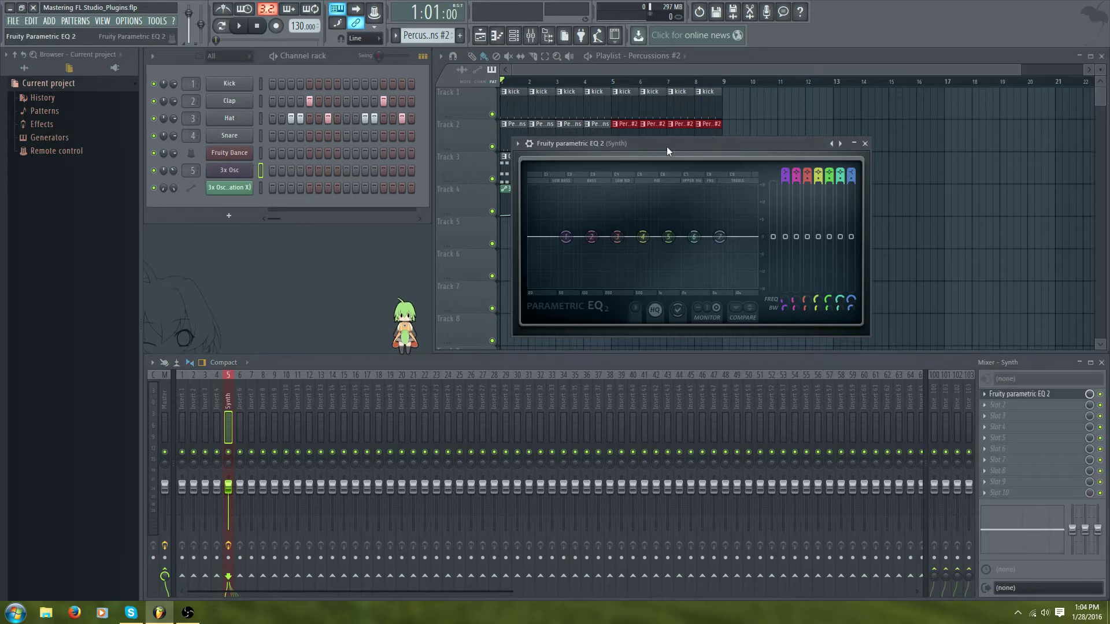
pyautogui.click(216, 398)
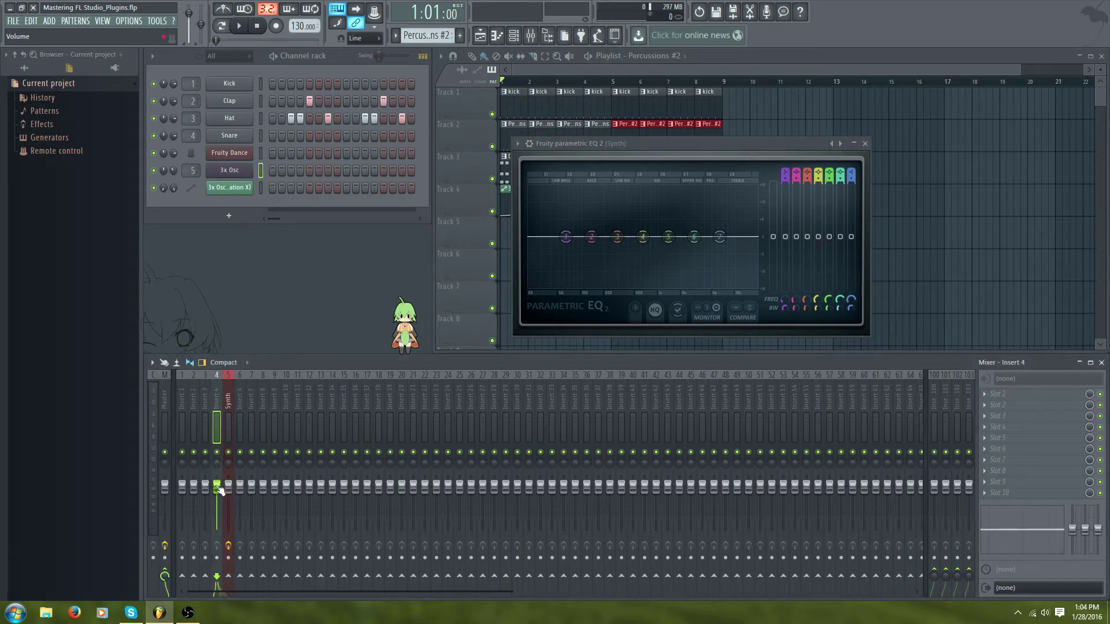
pyautogui.moveTo(216, 486)
pyautogui.mouseDown()
pyautogui.moveTo(216, 523)
pyautogui.moveTo(216, 475)
pyautogui.moveTo(216, 517)
pyautogui.moveTo(217, 486)
pyautogui.mouseUp()
pyautogui.click(228, 404)
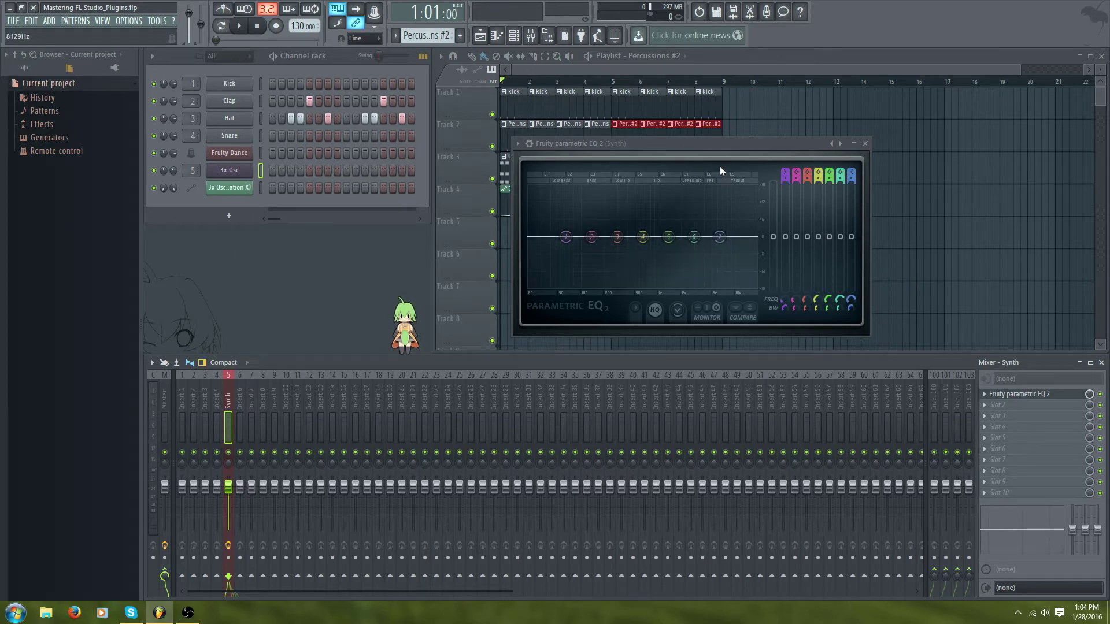
pyautogui.moveTo(713, 144); pyautogui.dragTo(675, 158)
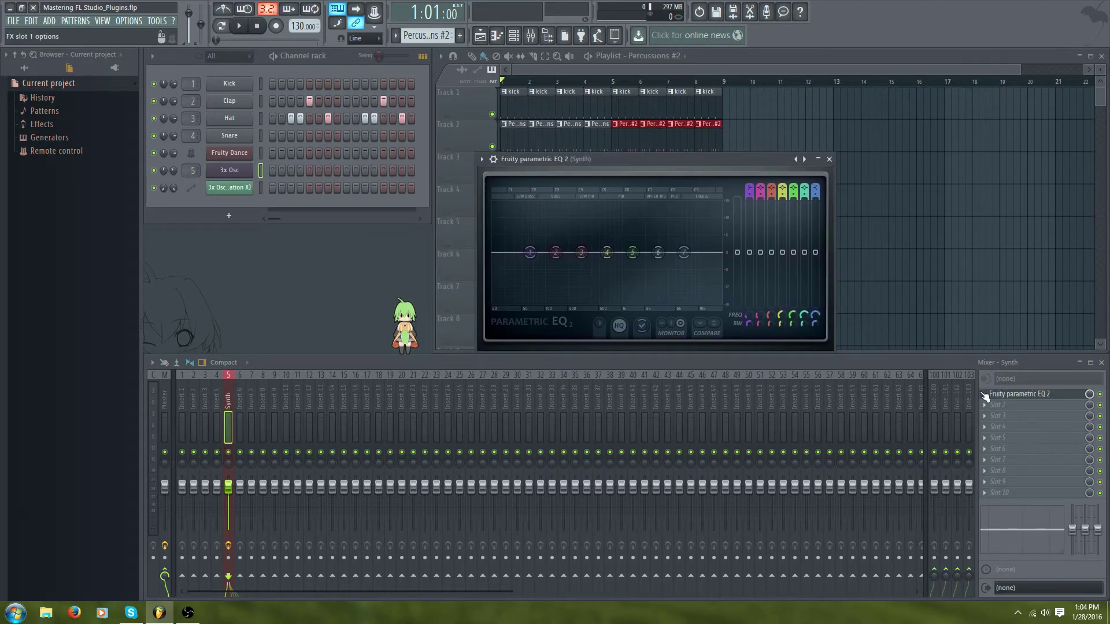
pyautogui.click(1012, 394)
pyautogui.moveTo(1007, 366)
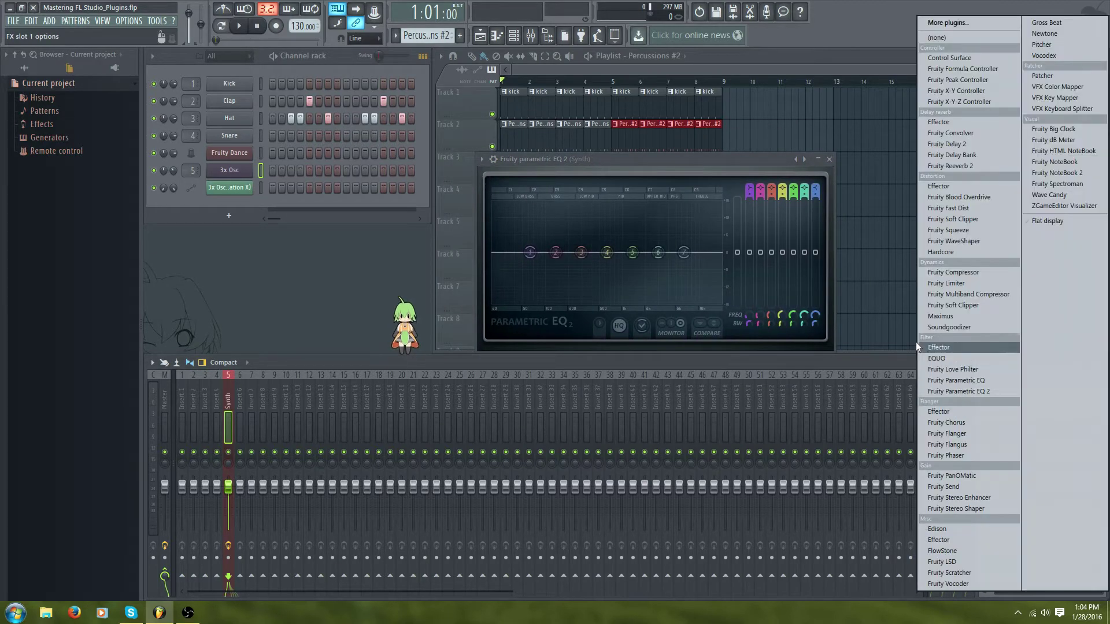
pyautogui.click(887, 362)
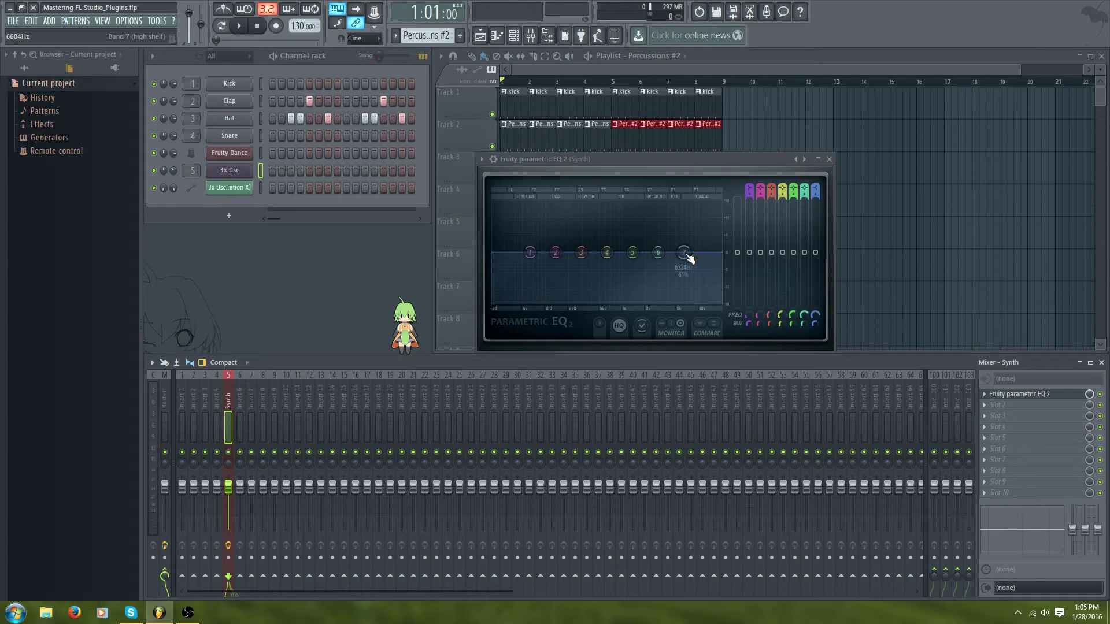
# Look through the filter types offered for band 1 of the Synth track's equalizer and close the plugin window.
pyautogui.rightClick(530, 255)
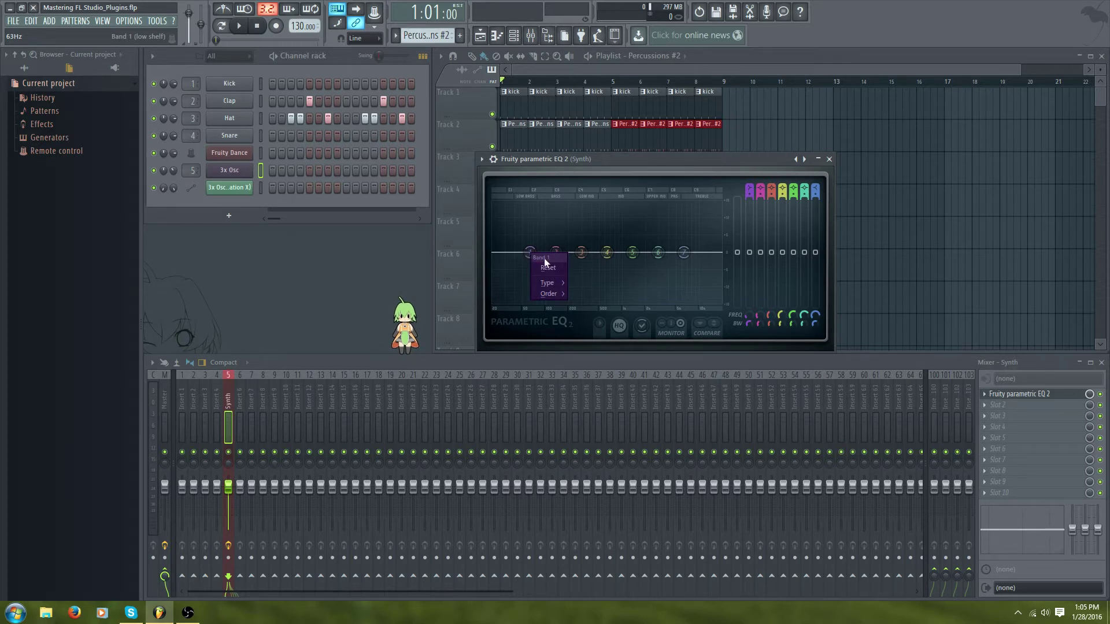
pyautogui.moveTo(552, 284)
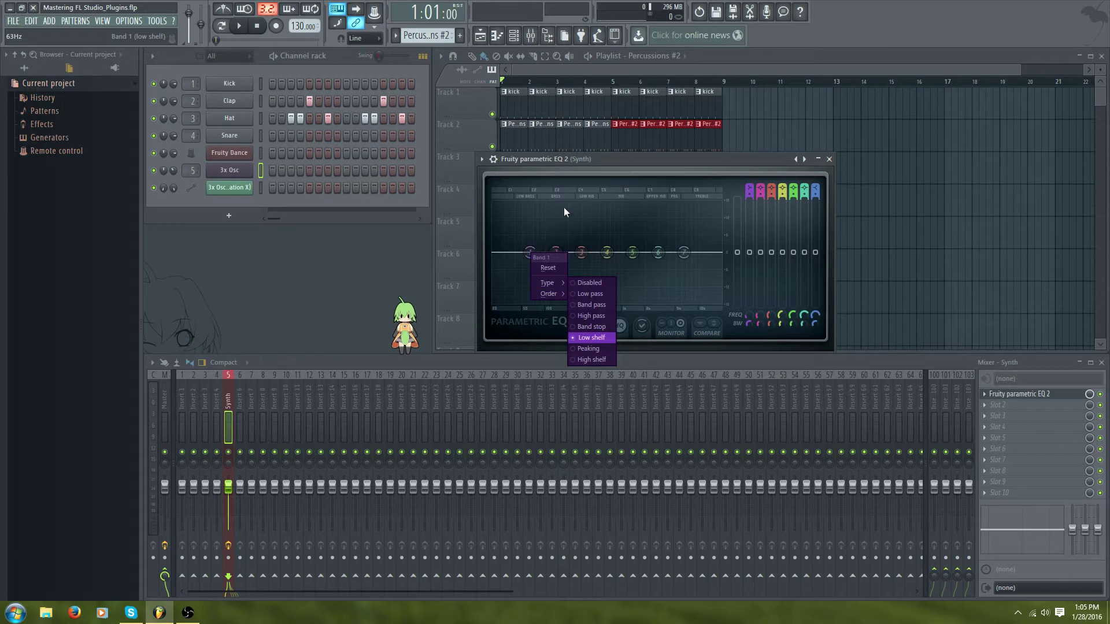
pyautogui.click(772, 161)
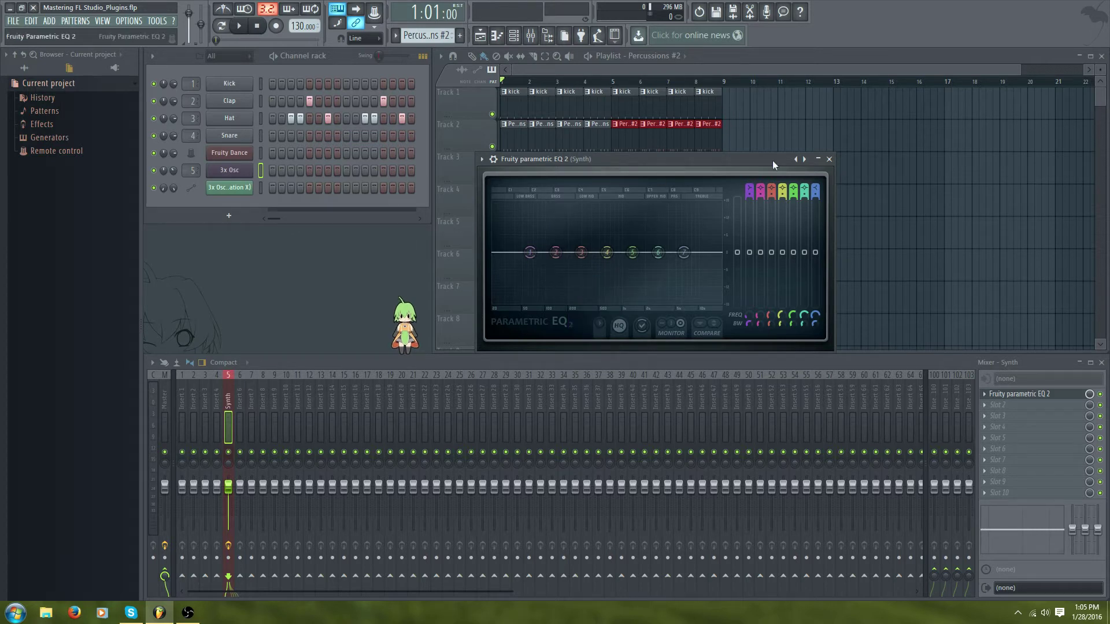
pyautogui.click(829, 159)
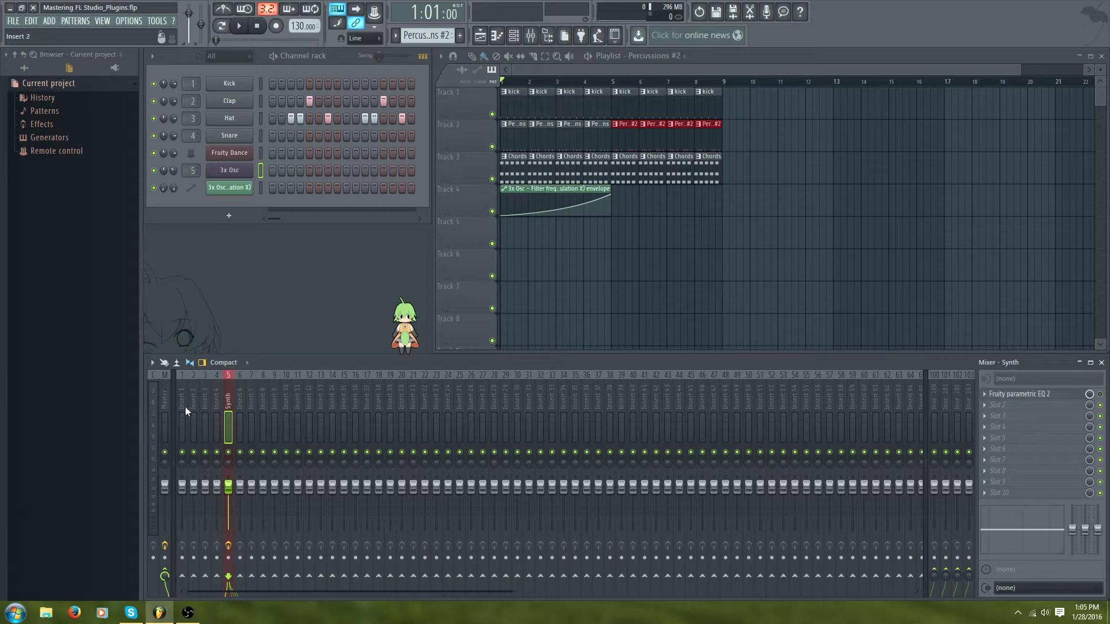
# Load Fruity Parametric EQ 2 into the first effect slot of the Master track and place its window over the playlist.
pyautogui.click(165, 400)
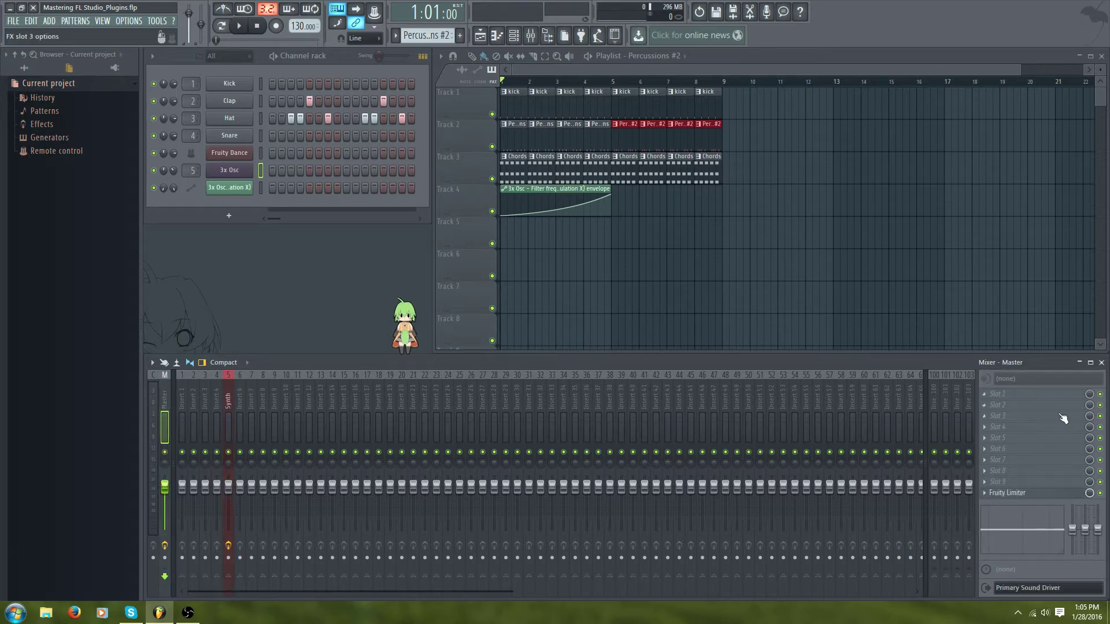
pyautogui.click(991, 397)
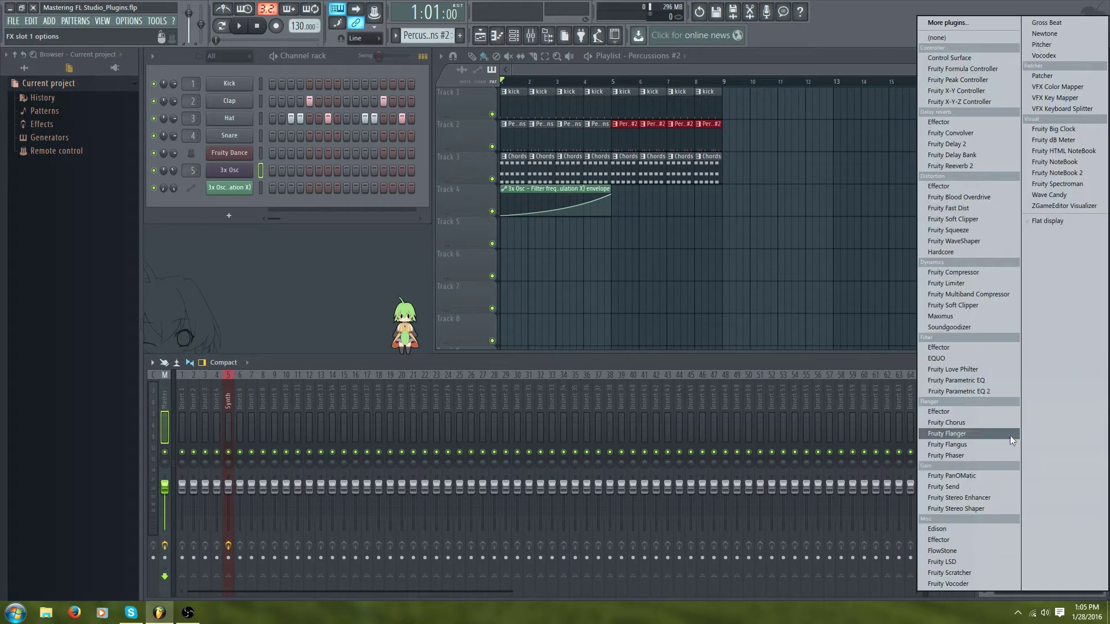
pyautogui.click(991, 393)
pyautogui.moveTo(371, 137); pyautogui.dragTo(653, 157)
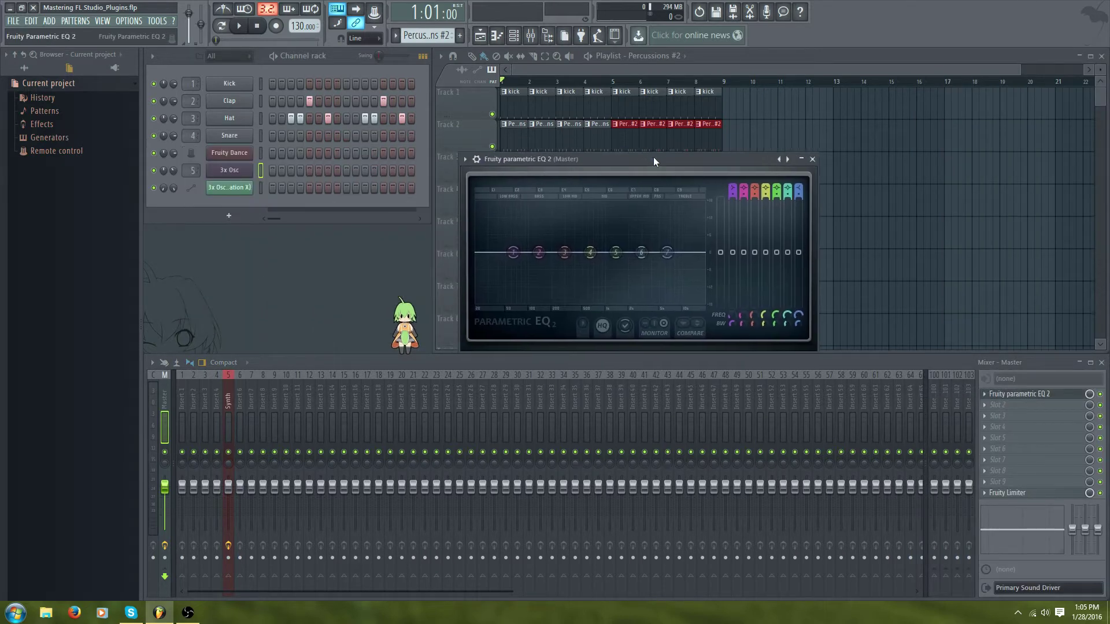
# Set band 1 of the Master track's equalizer to the Low pass filter type.
pyautogui.rightClick(516, 252)
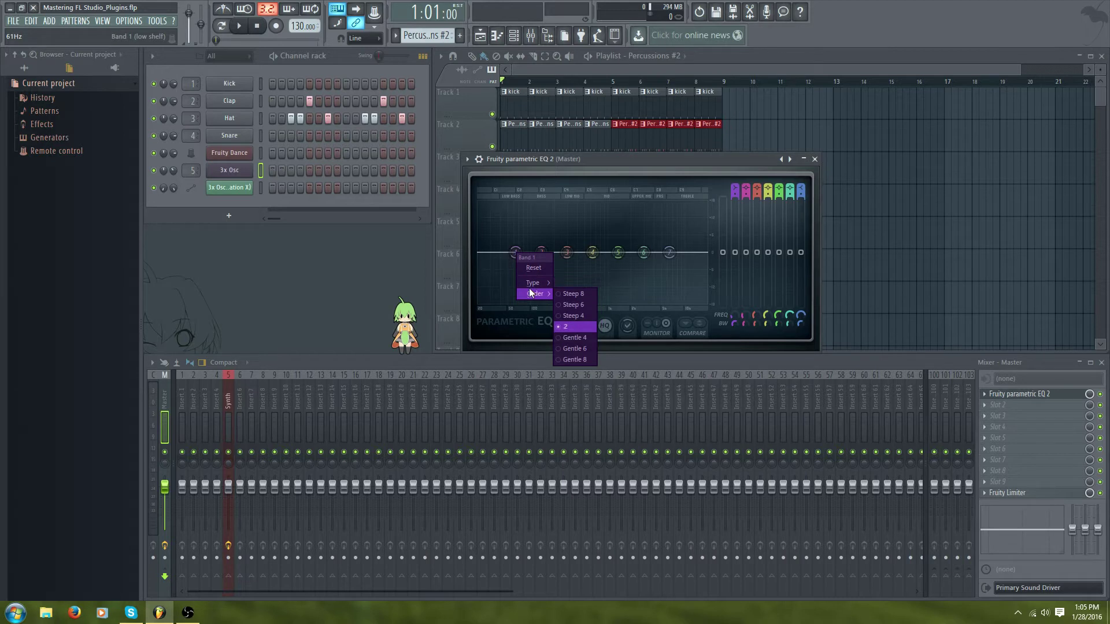
pyautogui.moveTo(534, 283)
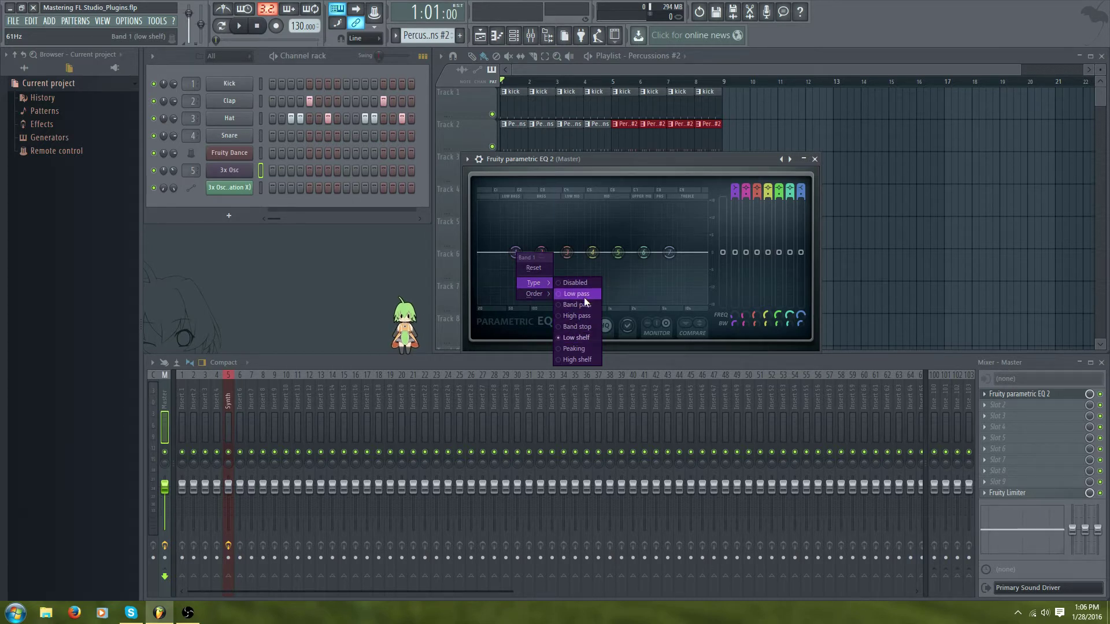
pyautogui.click(584, 295)
pyautogui.moveTo(475, 255); pyautogui.dragTo(553, 306)
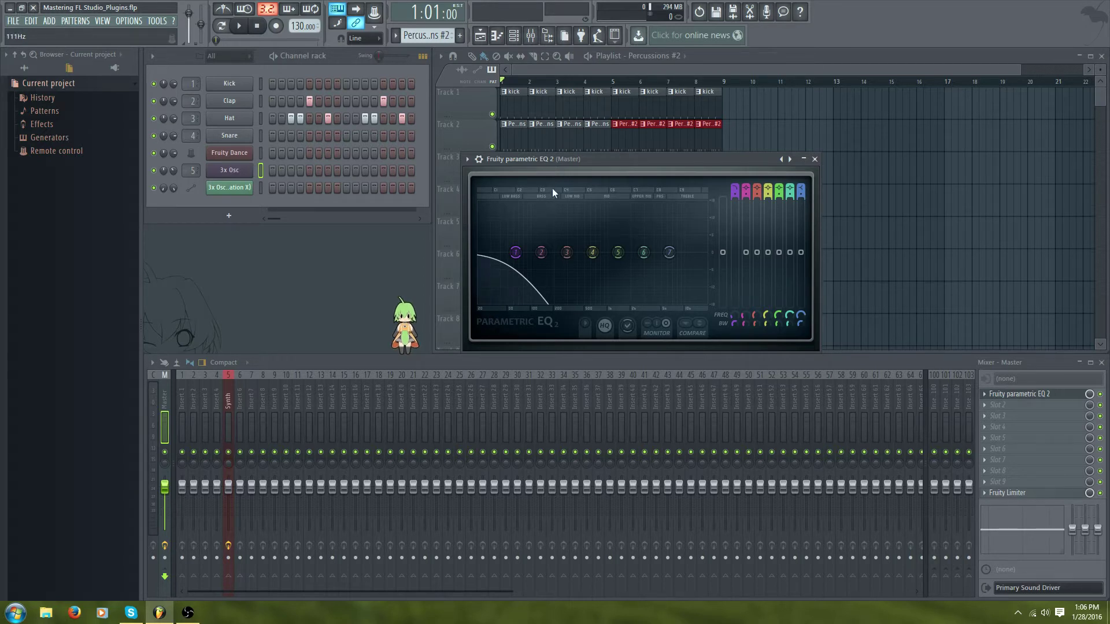
pyautogui.moveTo(603, 160); pyautogui.dragTo(639, 144)
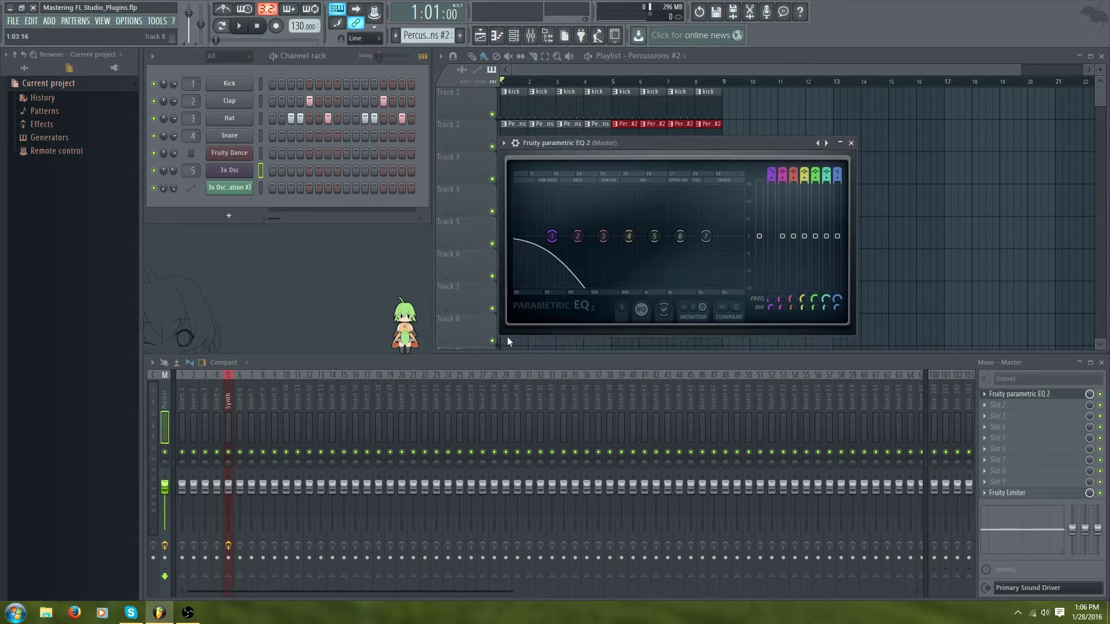
pyautogui.click(977, 395)
pyautogui.moveTo(985, 365)
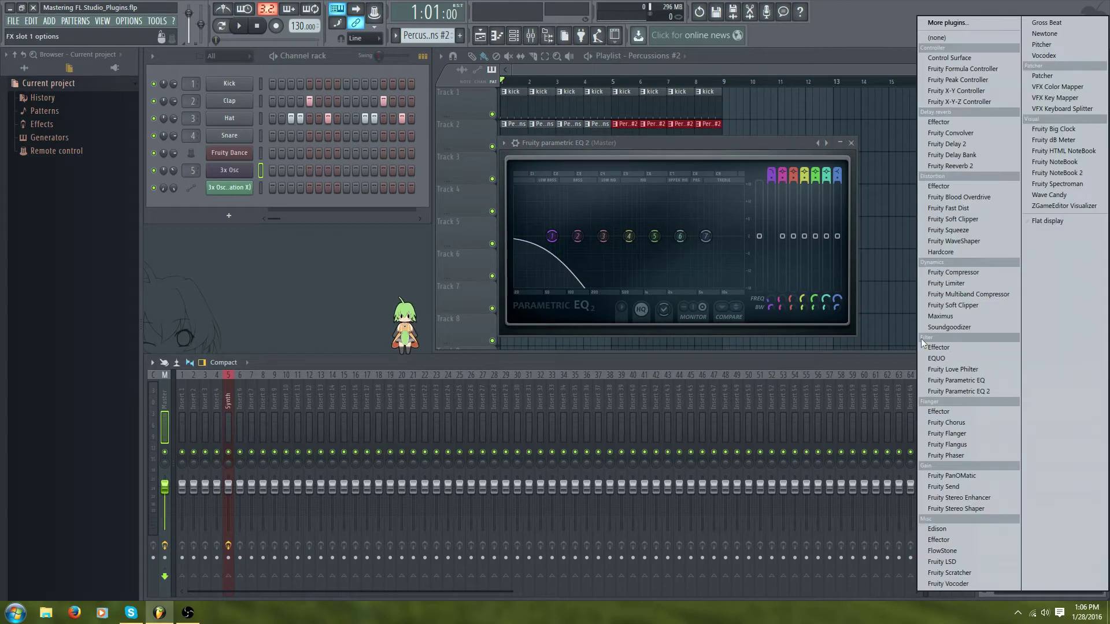
pyautogui.click(842, 348)
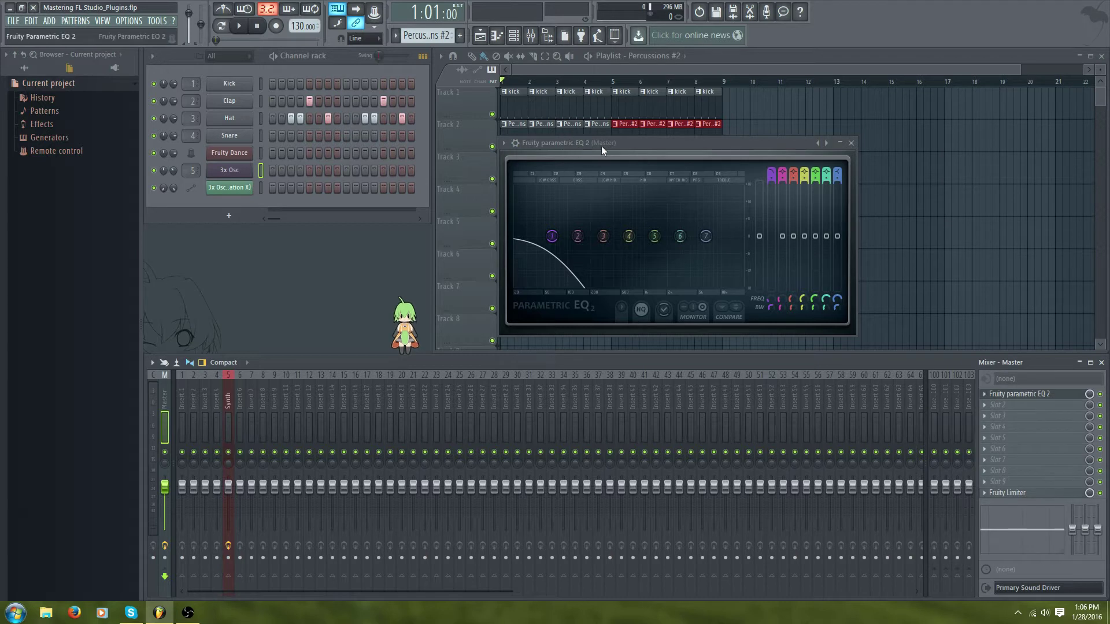
# Sweep band 1's low-pass cutoff on the Master equalizer down to the lowest frequency and up to the top of the spectrum.
pyautogui.moveTo(611, 145)
pyautogui.mouseDown()
pyautogui.moveTo(577, 189)
pyautogui.moveTo(622, 164)
pyautogui.mouseUp()
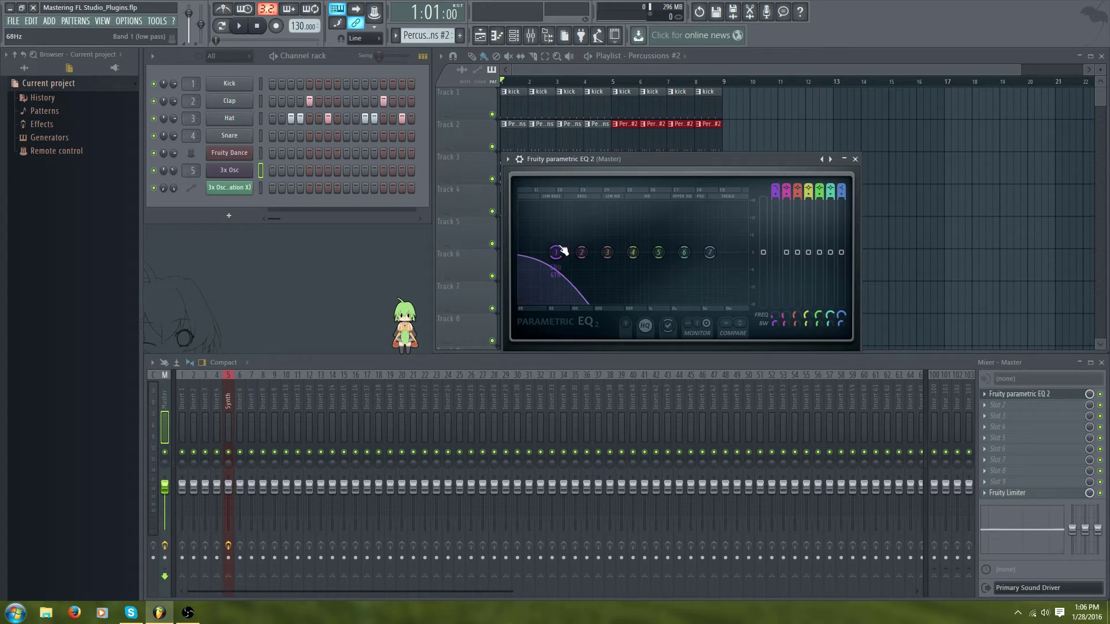
pyautogui.moveTo(556, 253); pyautogui.dragTo(519, 253)
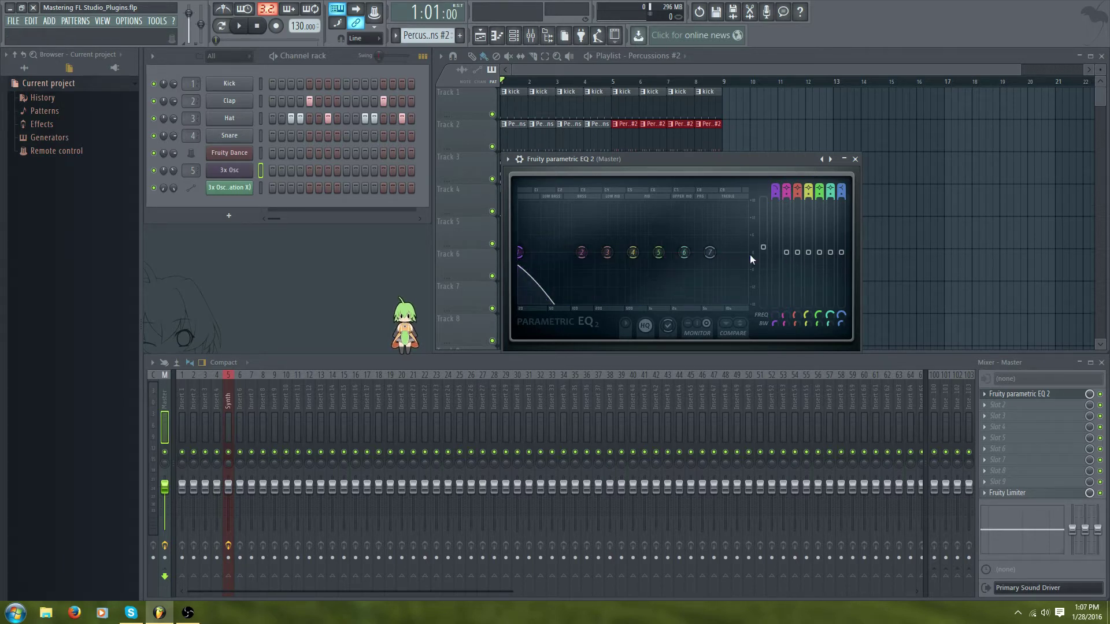
pyautogui.moveTo(764, 252); pyautogui.dragTo(763, 245)
pyautogui.moveTo(764, 246); pyautogui.dragTo(763, 252)
pyautogui.moveTo(520, 250); pyautogui.dragTo(519, 250)
pyautogui.moveTo(523, 254); pyautogui.dragTo(746, 253)
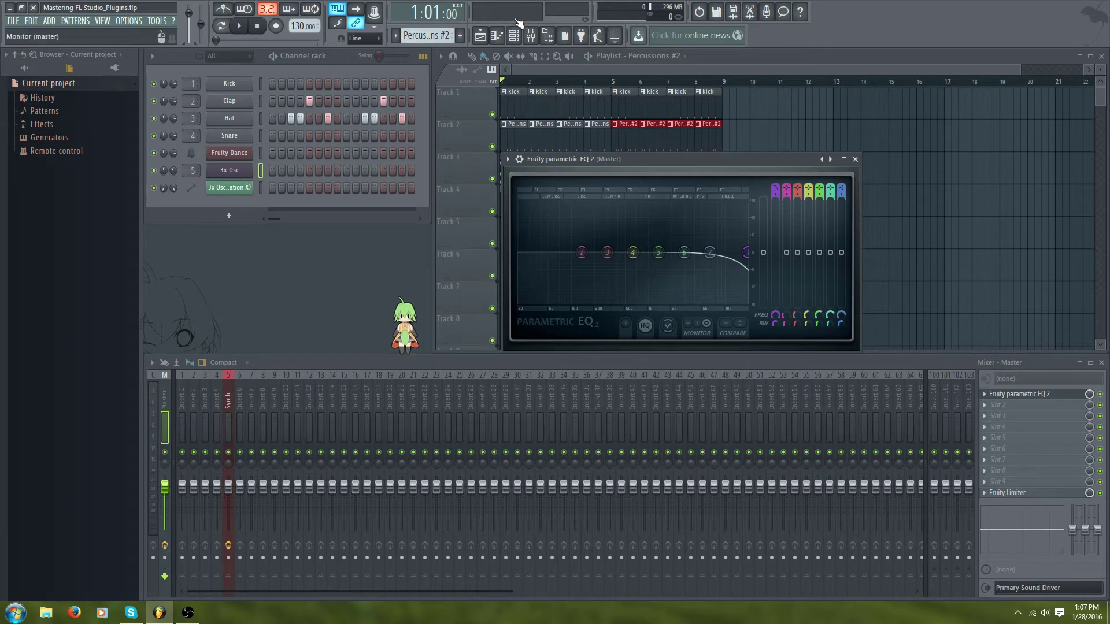
# Play the song in short passes to watch the Master equalizer's frequency display, repositioning the plugin window between passes.
pyautogui.press('space')
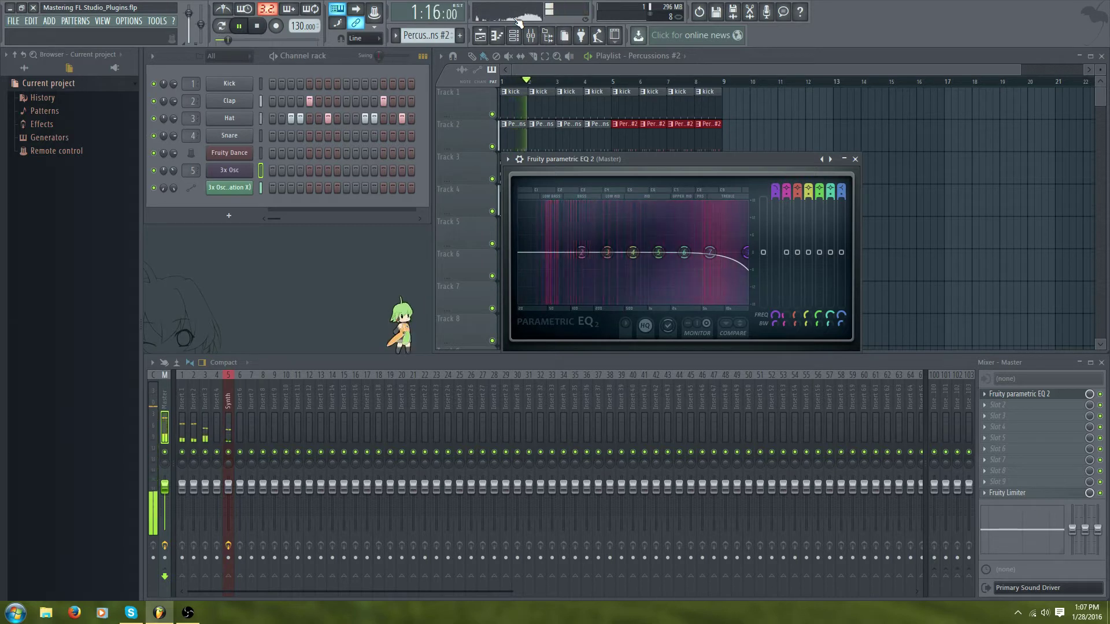
pyautogui.press('space')
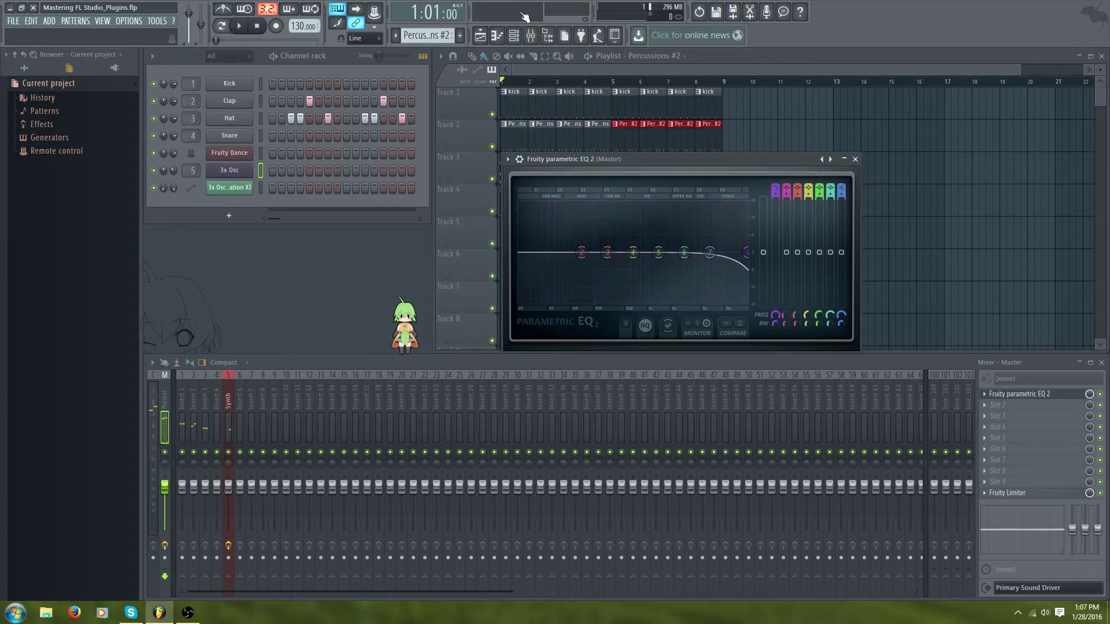
pyautogui.press('space')
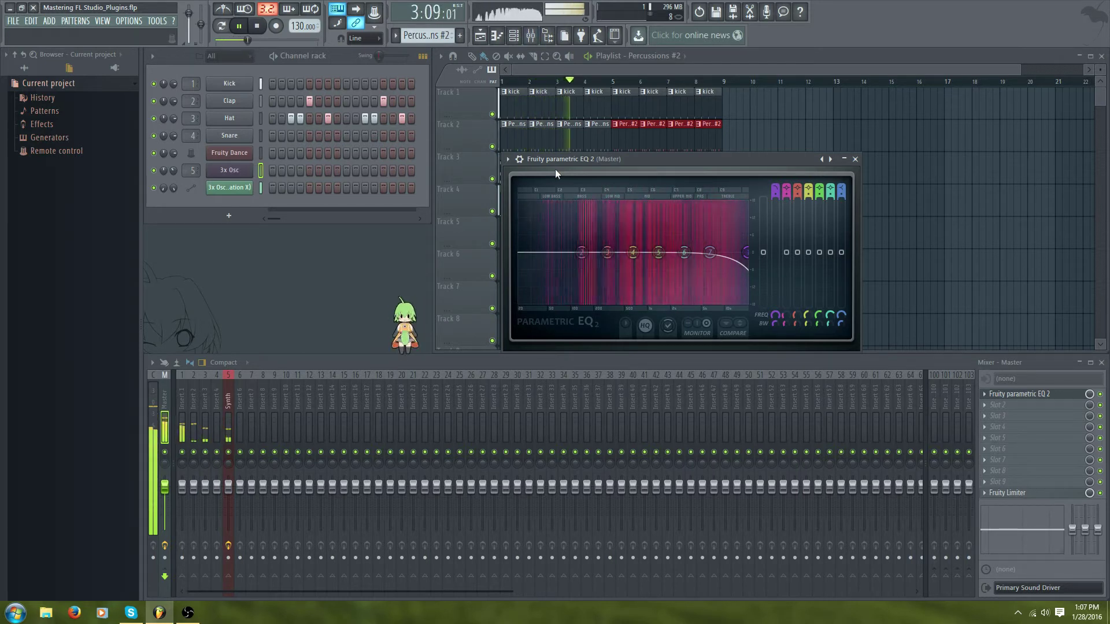
pyautogui.press('space')
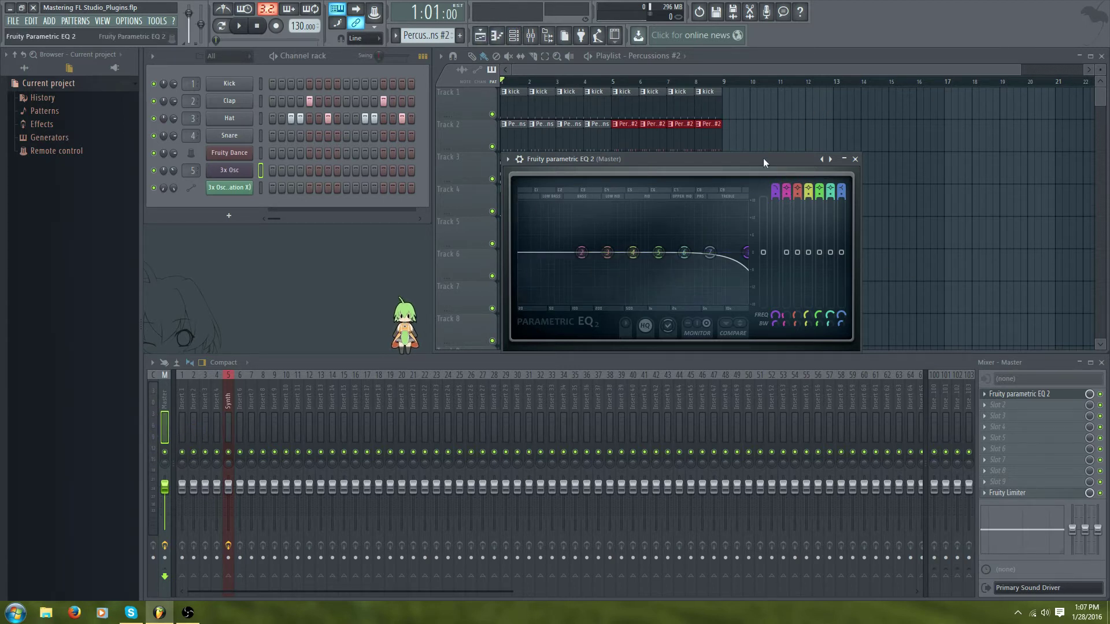
pyautogui.moveTo(763, 162); pyautogui.dragTo(714, 116)
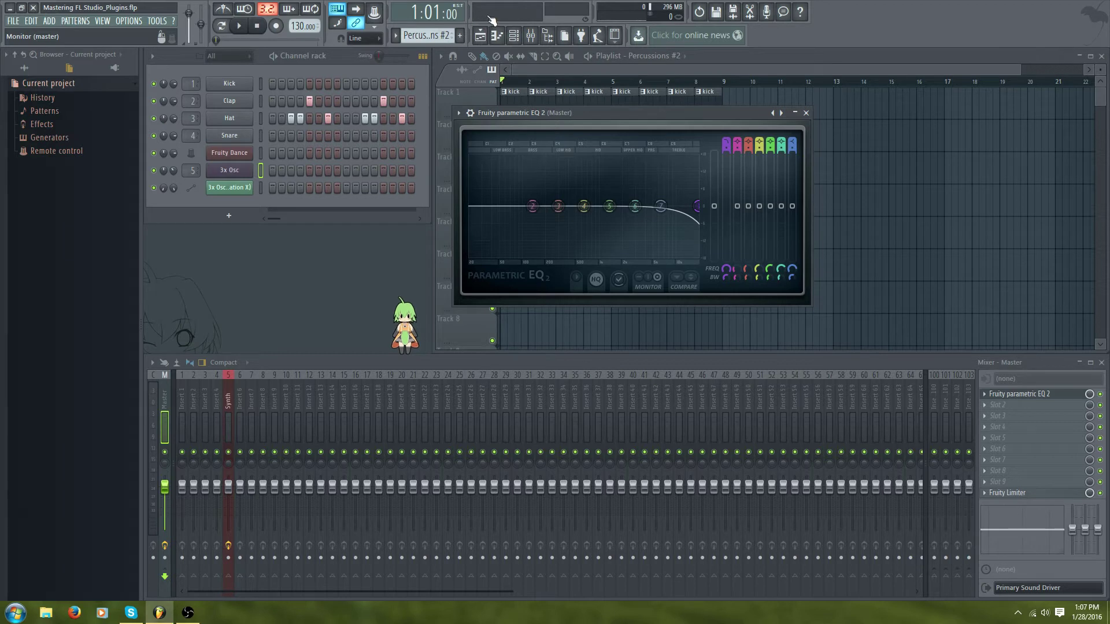
pyautogui.press('space')
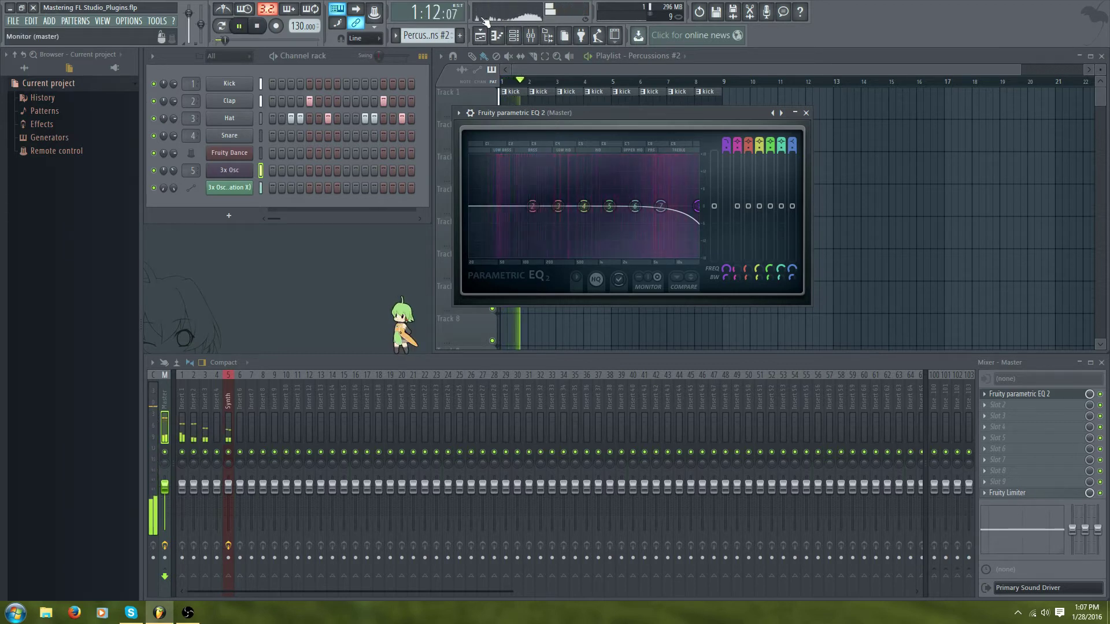
pyautogui.press('space')
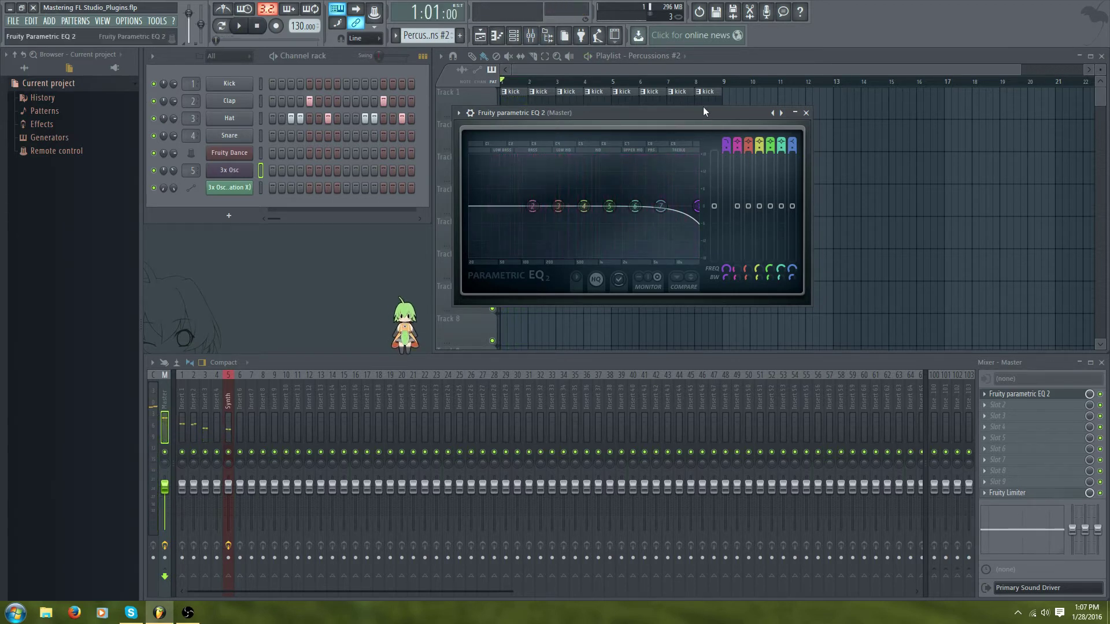
pyautogui.moveTo(714, 113); pyautogui.dragTo(775, 121)
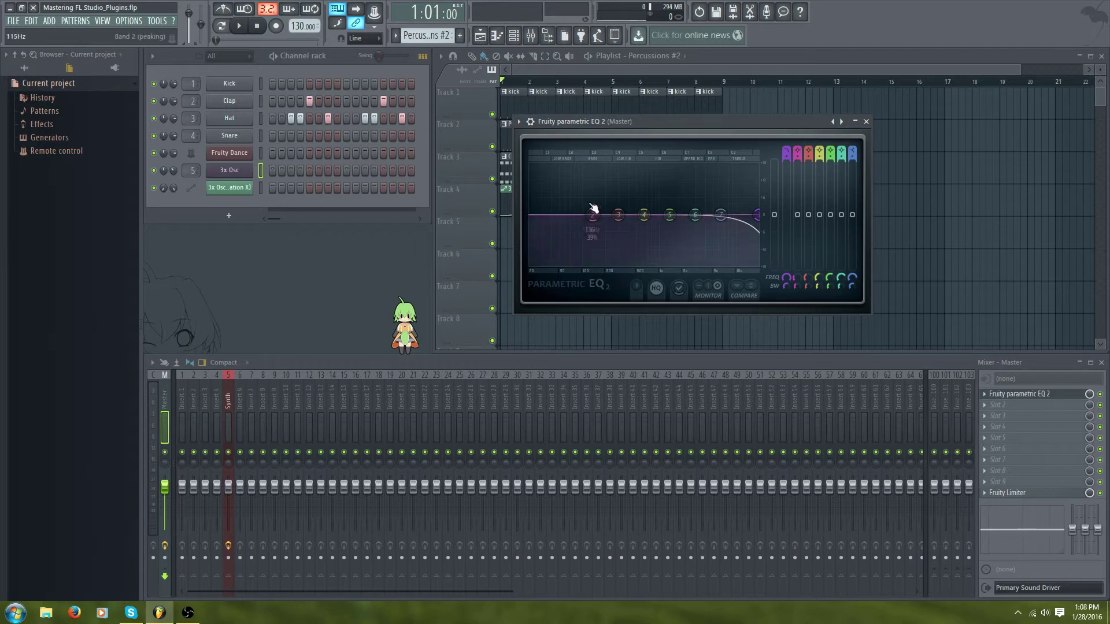
# Compare the equalizer's spectrum display with the main output monitor during song playback, moving the plugin window alongside it and back over the playlist.
pyautogui.press('space')
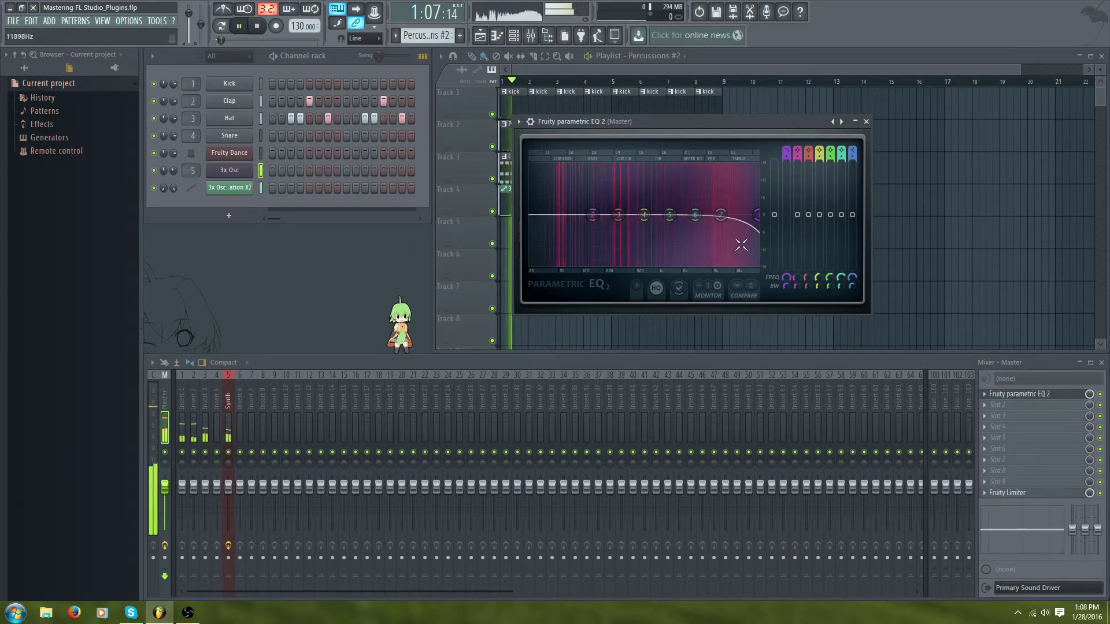
pyautogui.press('space')
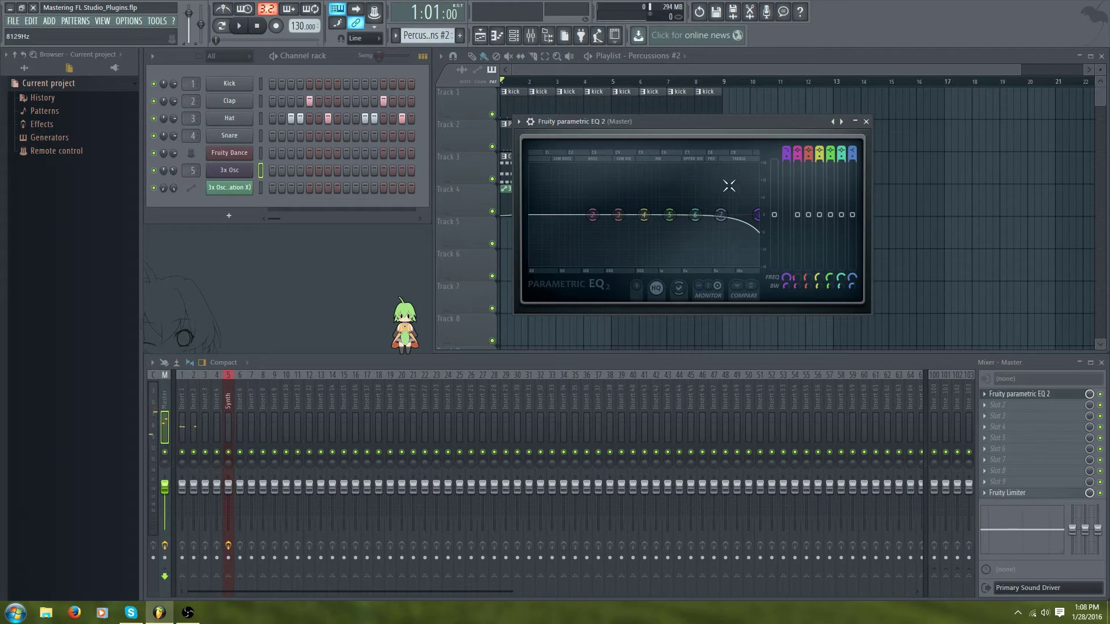
pyautogui.press('space')
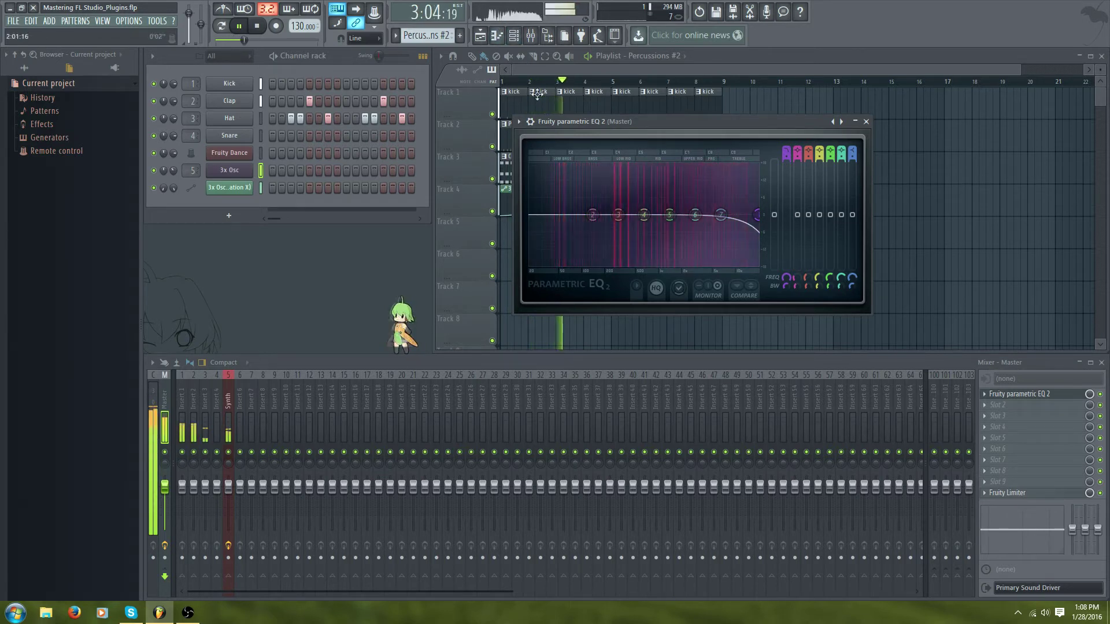
pyautogui.moveTo(631, 121); pyautogui.dragTo(541, 36)
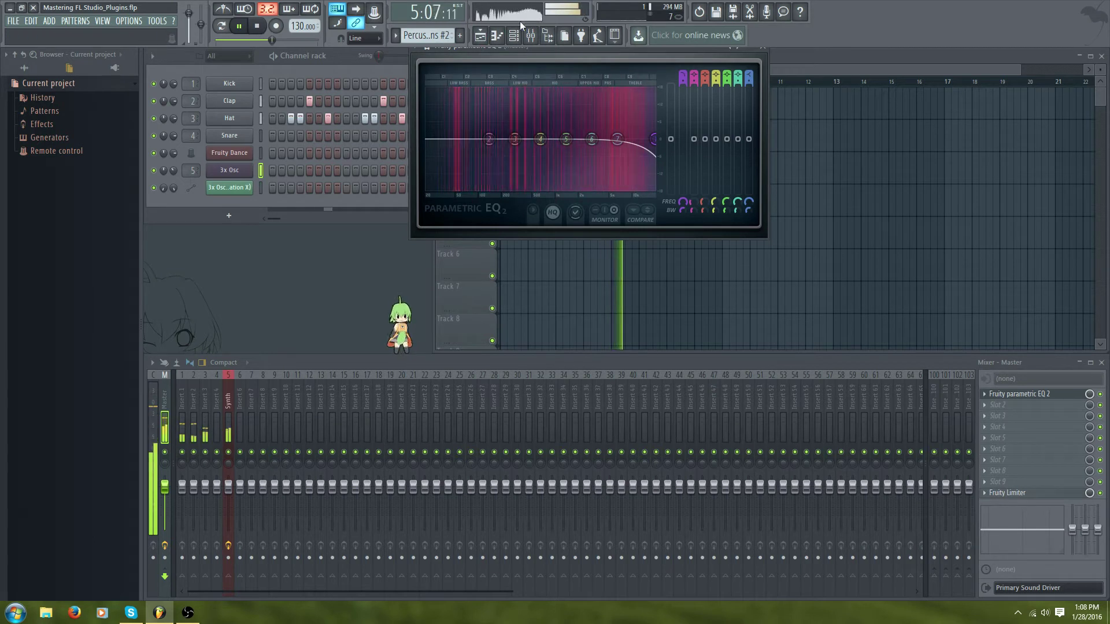
pyautogui.press('space')
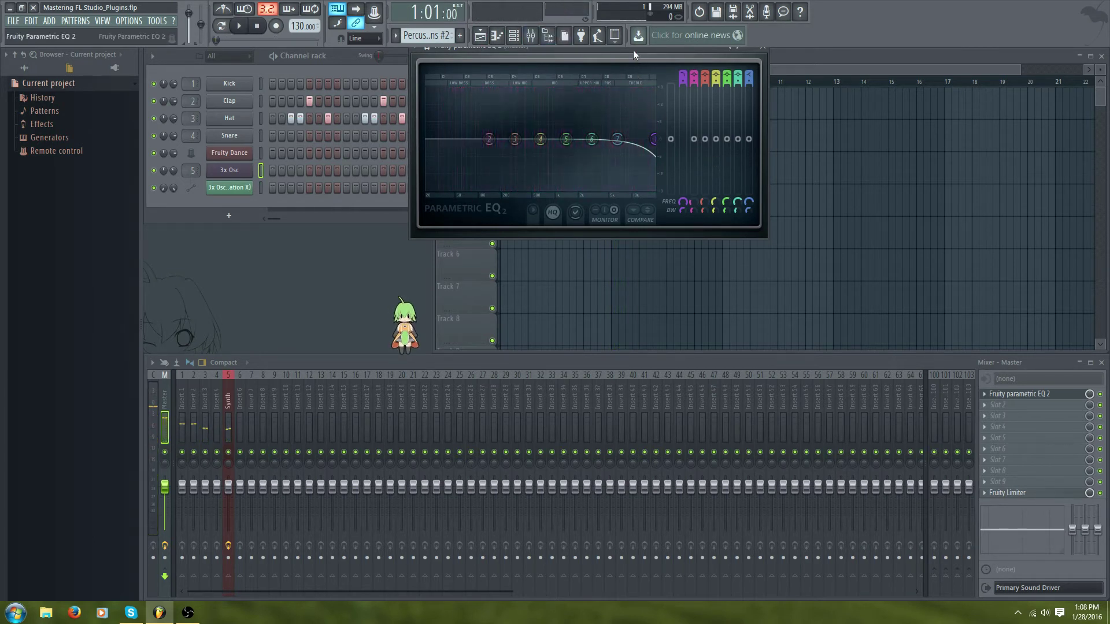
pyautogui.moveTo(637, 50); pyautogui.dragTo(745, 137)
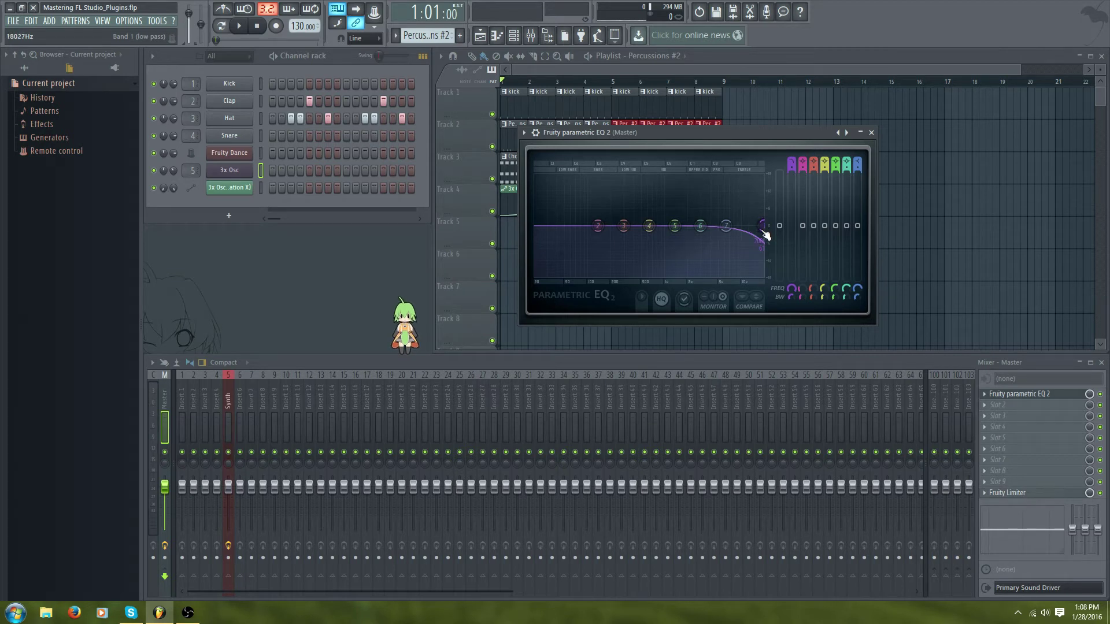
# Move band 7 to the top of the spectrum and return band 1's low-pass cutoff to 20000 Hz on the Master equalizer.
pyautogui.moveTo(762, 237); pyautogui.dragTo(762, 262)
pyautogui.moveTo(726, 226); pyautogui.dragTo(762, 226)
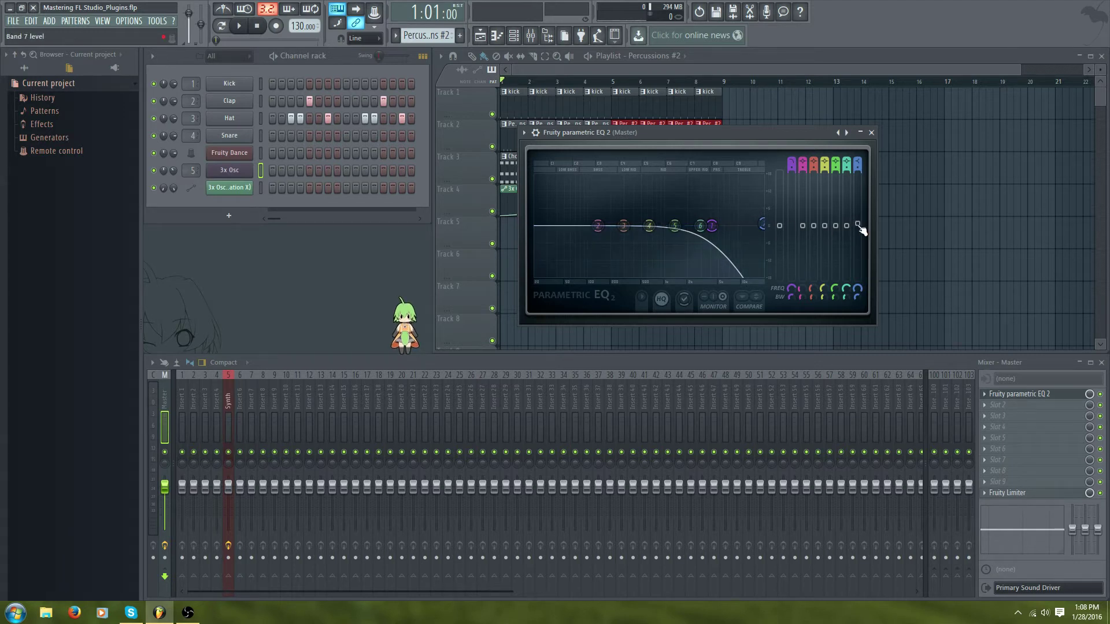
pyautogui.moveTo(712, 226); pyautogui.dragTo(762, 226)
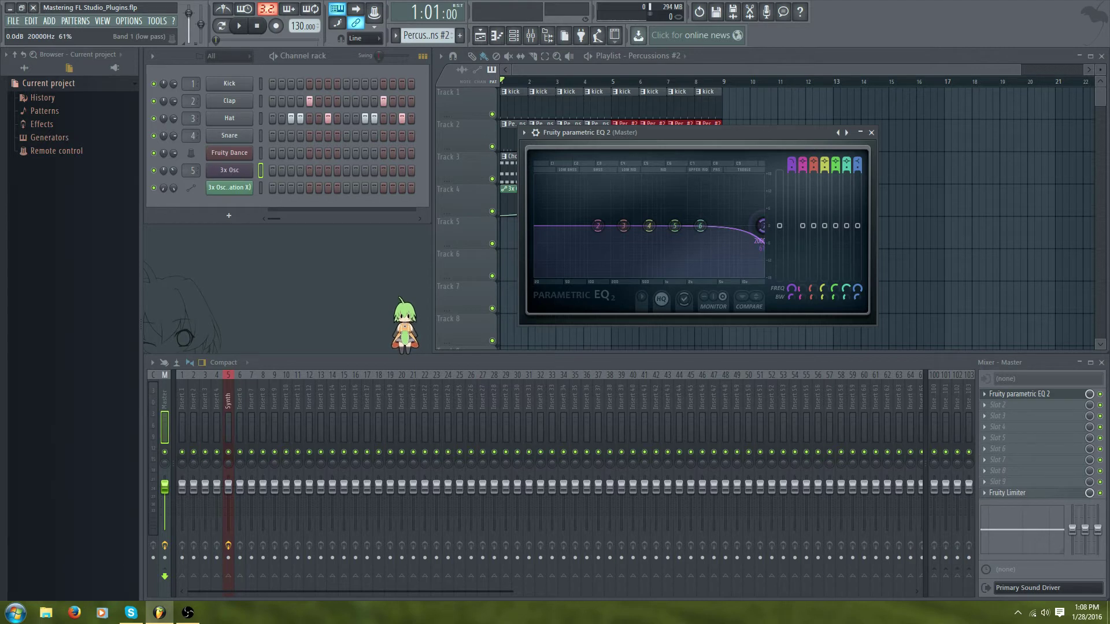
# Play the song while adjusting band 1's low-pass cutoff, leaving it at 20000 Hz, and stop playback.
pyautogui.press('space')
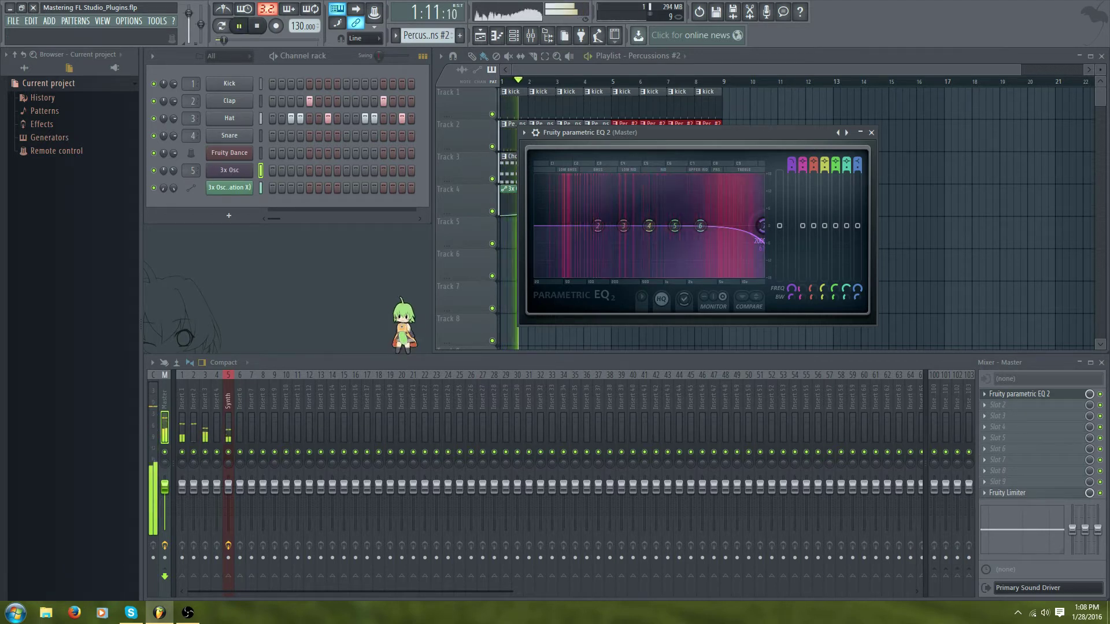
pyautogui.moveTo(762, 226)
pyautogui.mouseDown()
pyautogui.moveTo(535, 225)
pyautogui.moveTo(763, 226)
pyautogui.mouseUp()
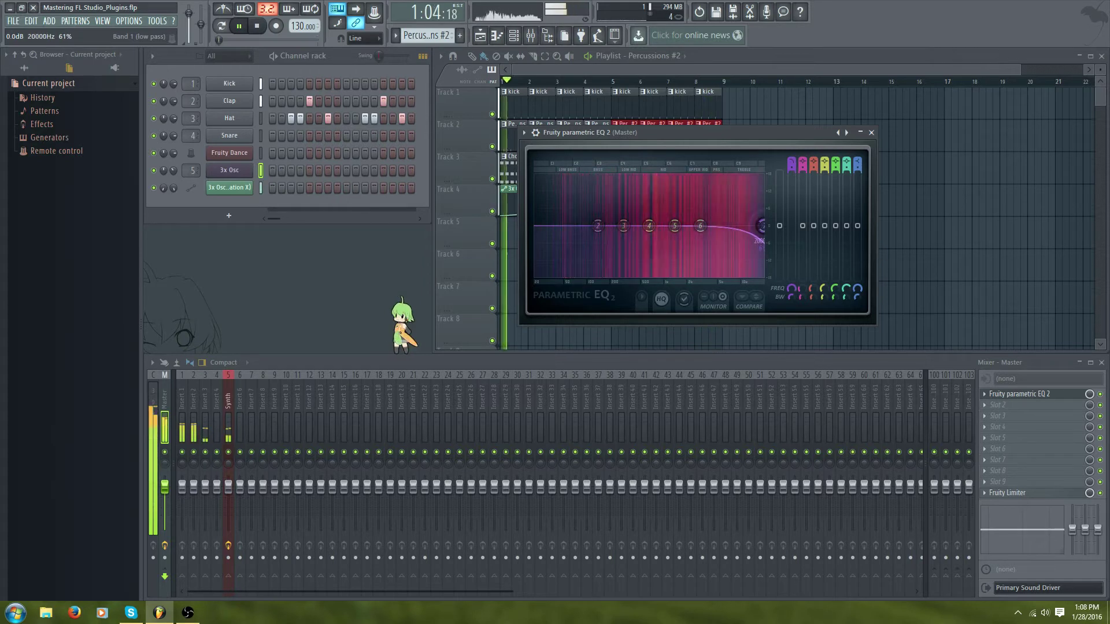
pyautogui.press('space')
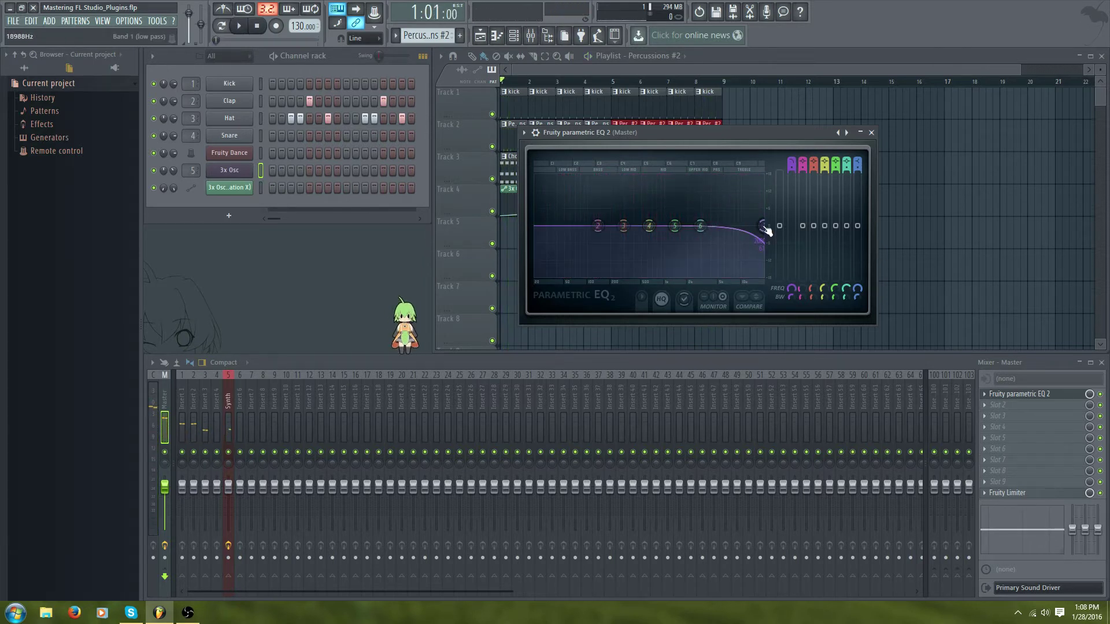
# Lower band 1's low-pass cutoff to about 700 Hz and raise it back to about 7200 Hz.
pyautogui.moveTo(760, 233)
pyautogui.mouseDown()
pyautogui.moveTo(739, 240)
pyautogui.moveTo(747, 247)
pyautogui.mouseUp()
pyautogui.moveTo(758, 233); pyautogui.dragTo(648, 226)
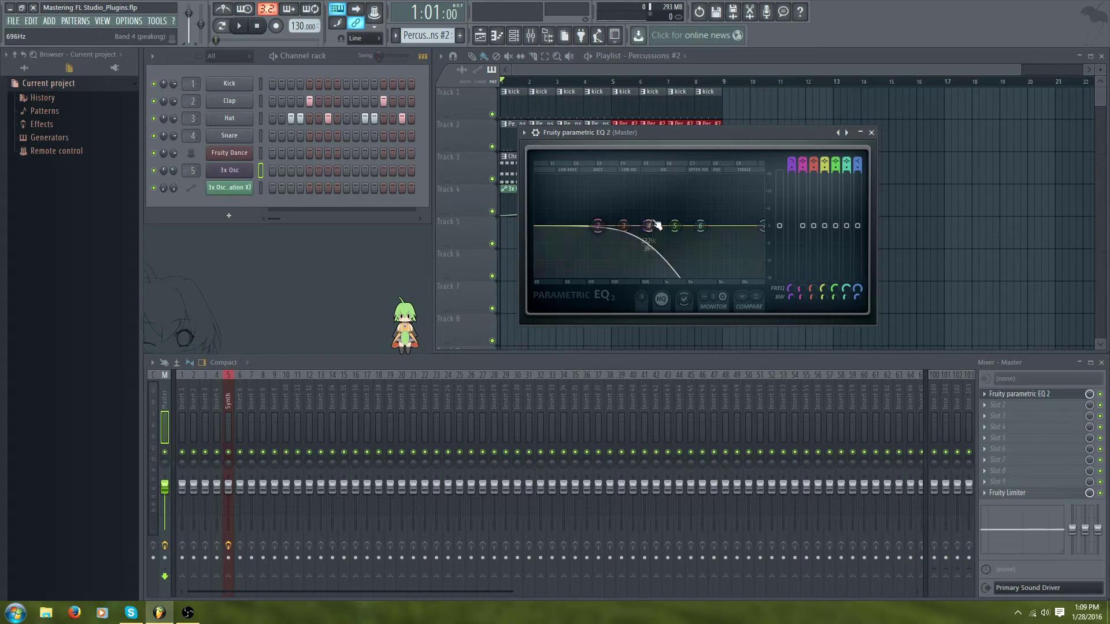
pyautogui.moveTo(648, 225); pyautogui.dragTo(731, 225)
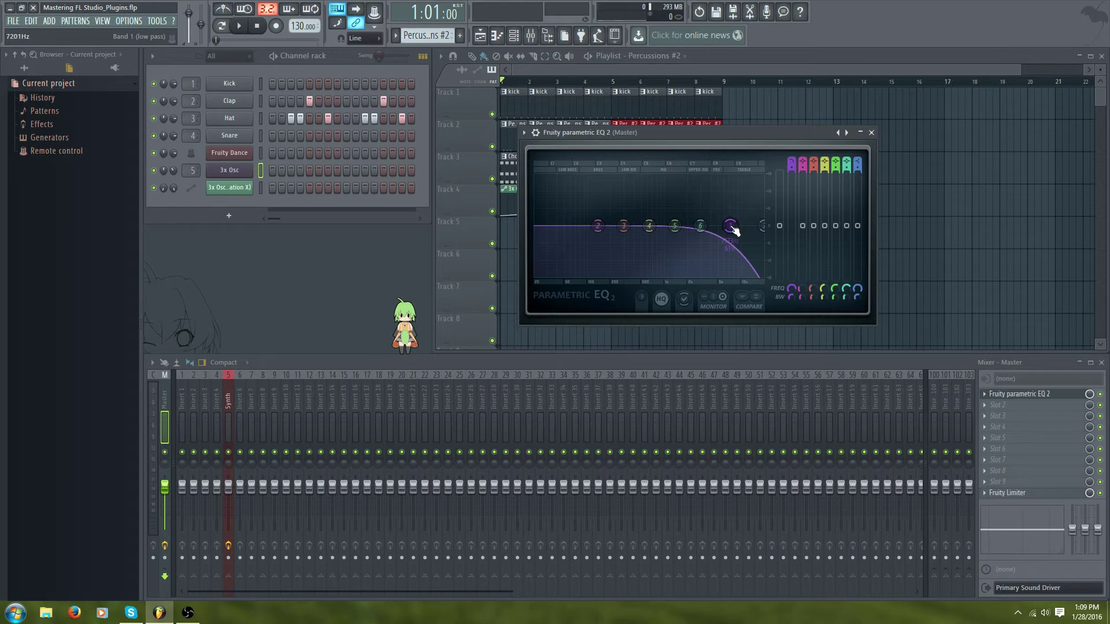
# Change band 1 of the Master equalizer to the Band pass filter type at about 7000 Hz.
pyautogui.moveTo(733, 228); pyautogui.dragTo(731, 227)
pyautogui.rightClick(731, 227)
pyautogui.moveTo(730, 254)
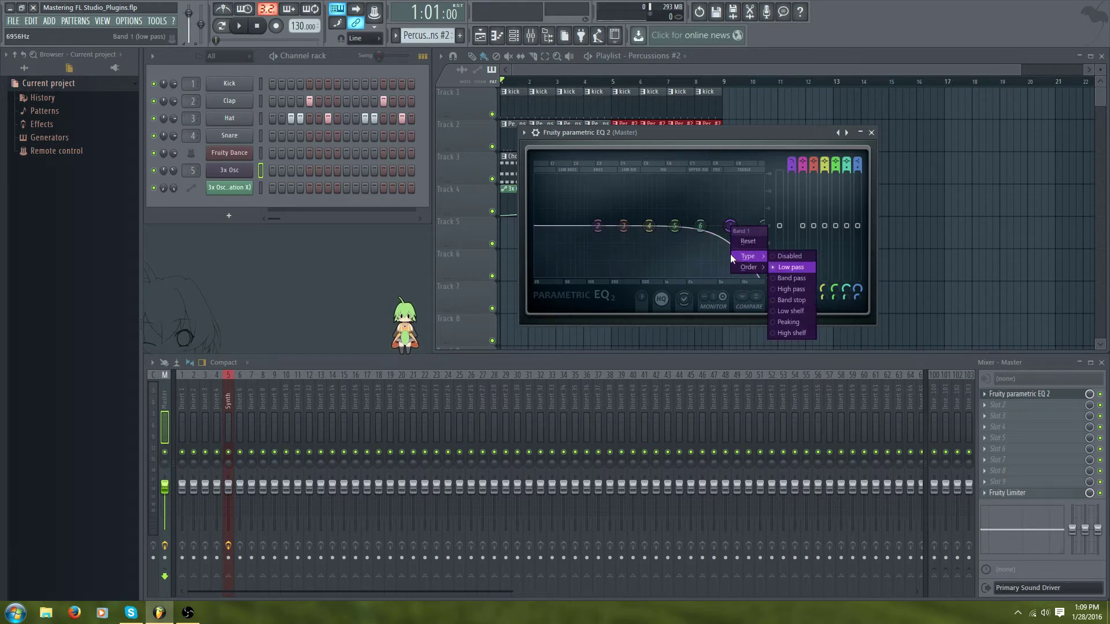
pyautogui.click(804, 277)
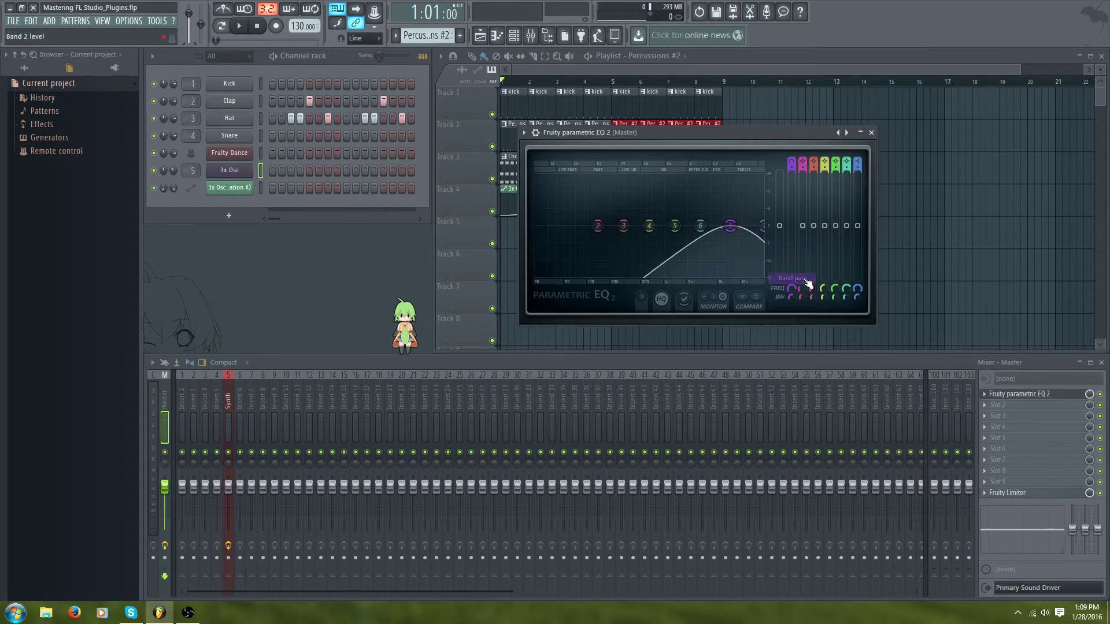
# Switch band 1 to the High pass type and audition it with the song, moving its cutoff down to about 200 Hz.
pyautogui.moveTo(738, 230)
pyautogui.mouseDown()
pyautogui.moveTo(625, 227)
pyautogui.moveTo(736, 226)
pyautogui.mouseUp()
pyautogui.rightClick(736, 227)
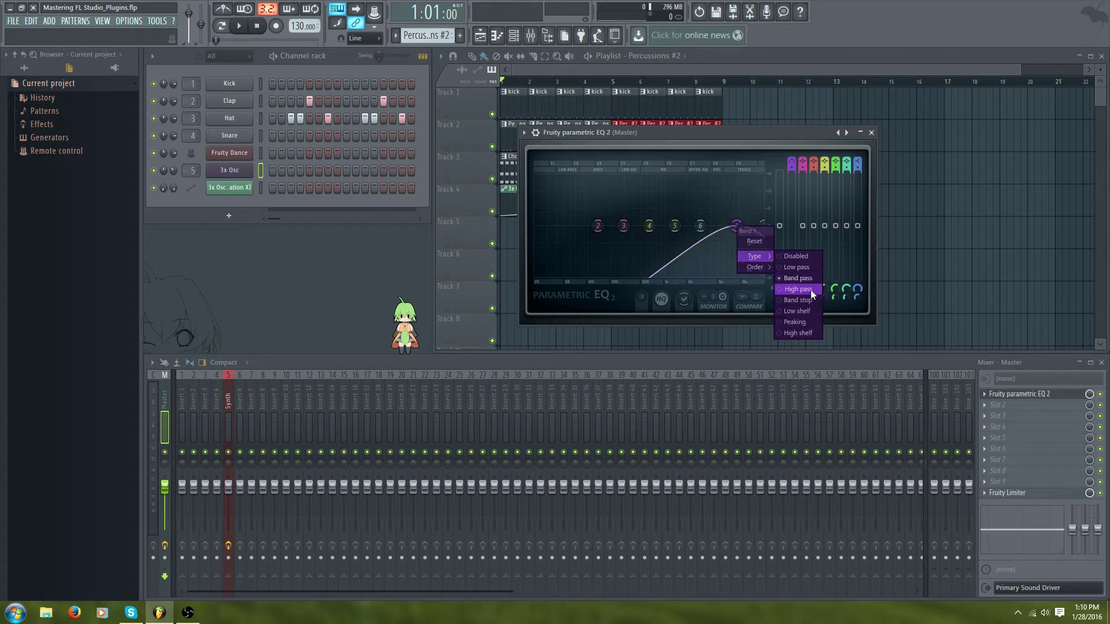
pyautogui.click(810, 290)
pyautogui.moveTo(736, 227); pyautogui.dragTo(611, 226)
pyautogui.press('space')
pyautogui.press('space')
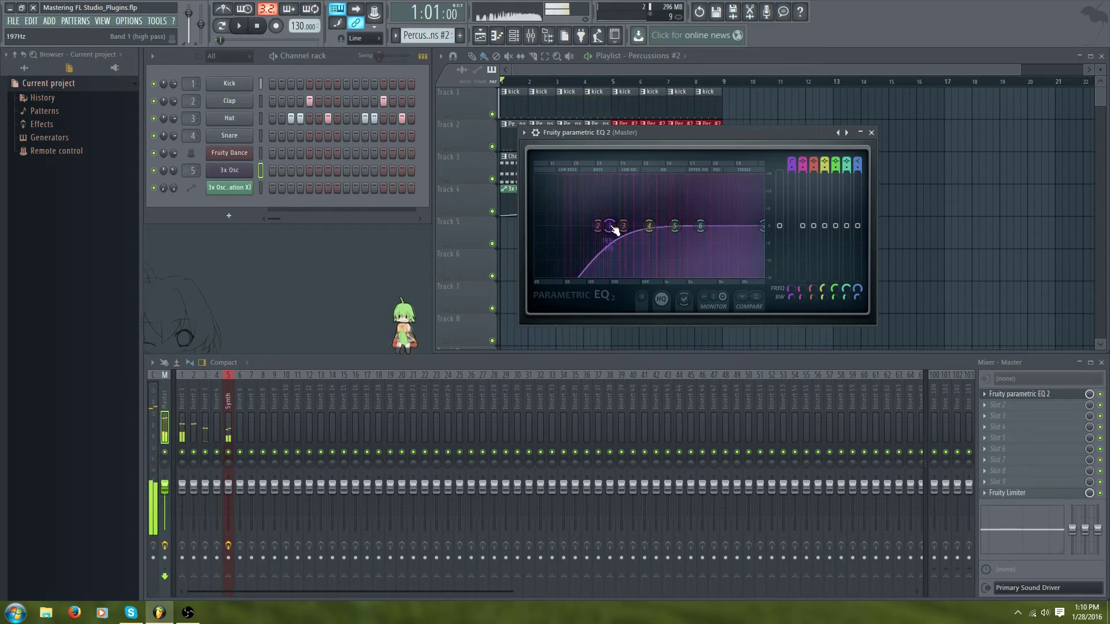
# Set band 1 back to Band pass and audition it with the song, moving its center frequency up to about 6800 Hz.
pyautogui.rightClick(610, 226)
pyautogui.moveTo(637, 257)
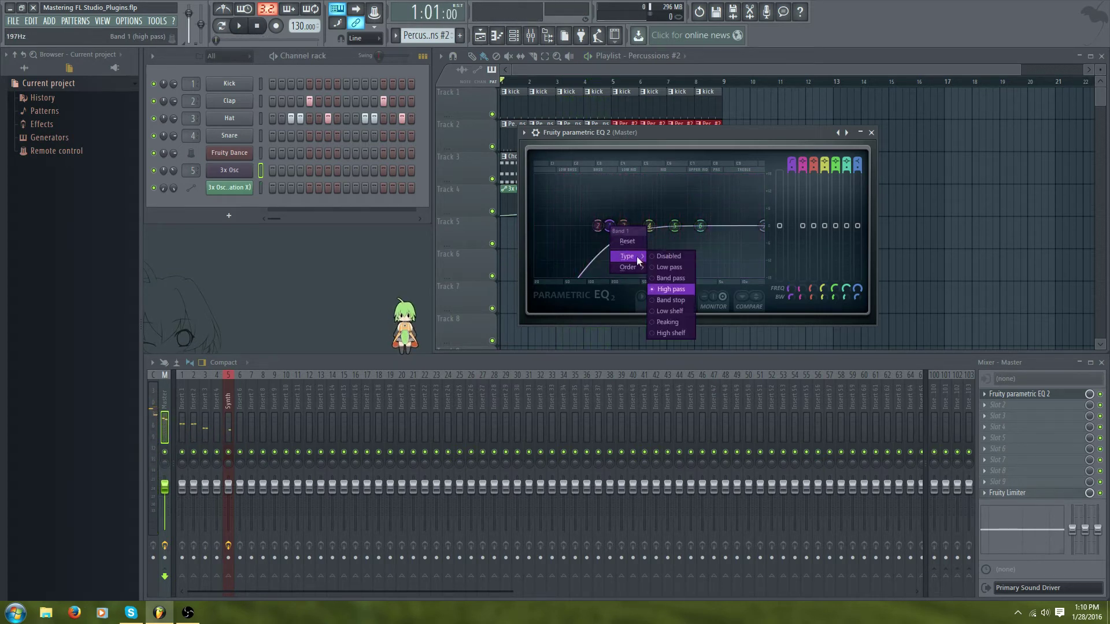
pyautogui.click(670, 278)
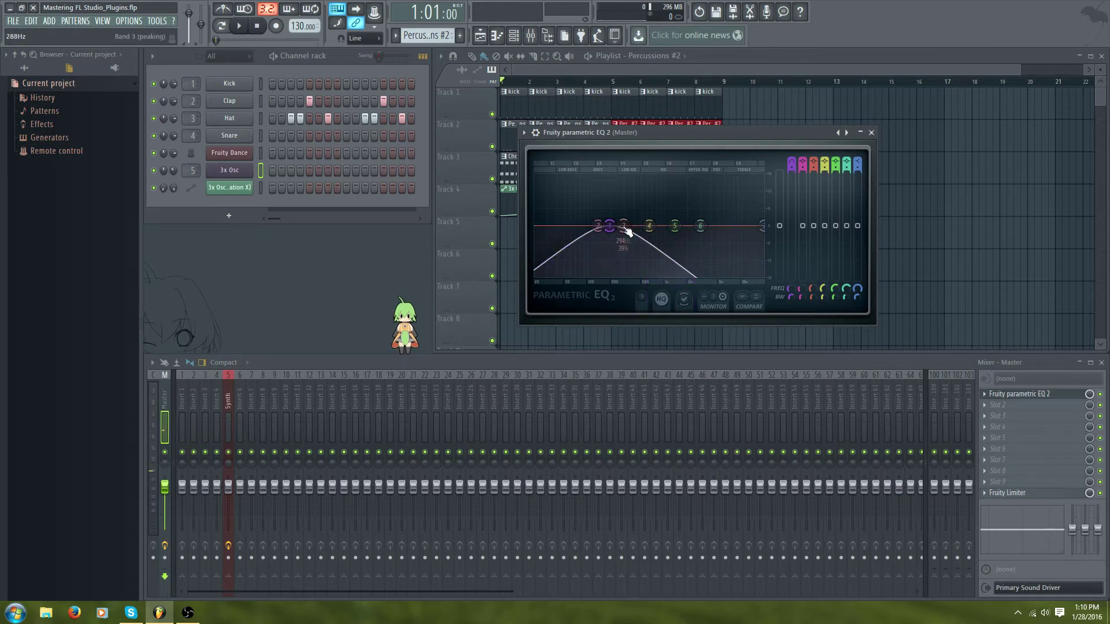
pyautogui.moveTo(610, 226); pyautogui.dragTo(727, 226)
pyautogui.press('space')
pyautogui.press('space')
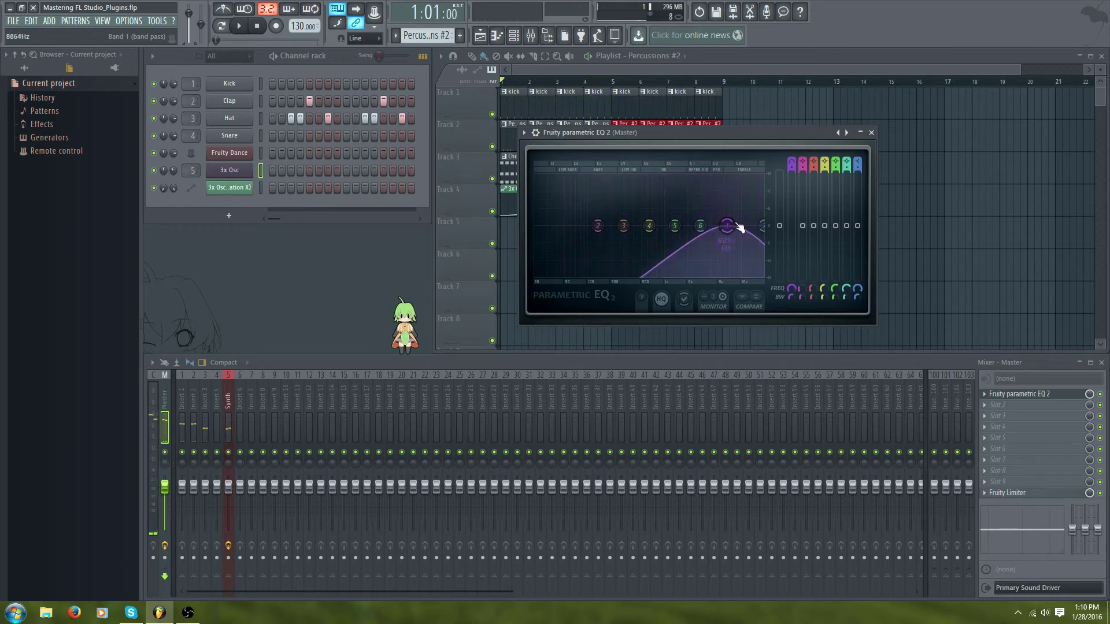
# Change band 1 to the Band stop type and listen to the song while shifting its notch around 7000 Hz.
pyautogui.rightClick(728, 225)
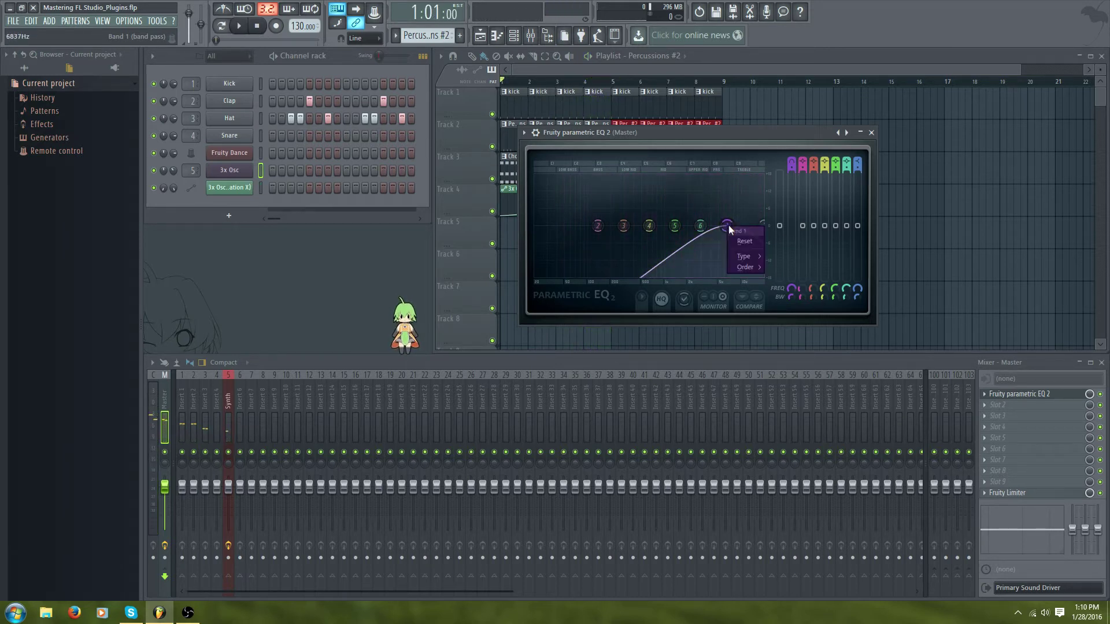
pyautogui.moveTo(744, 256)
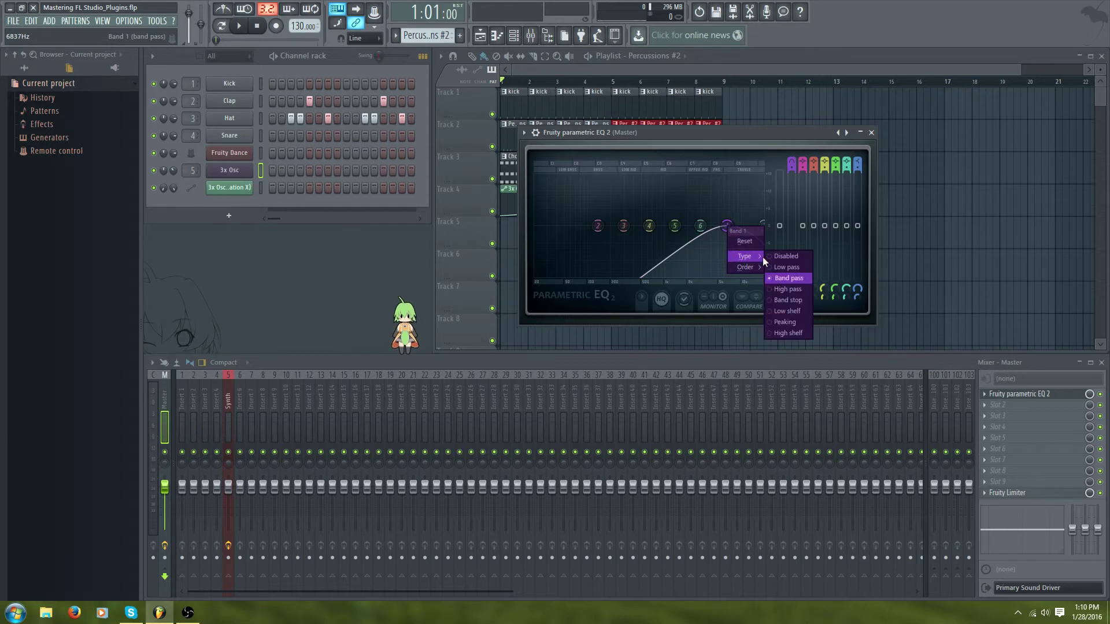
pyautogui.click(797, 300)
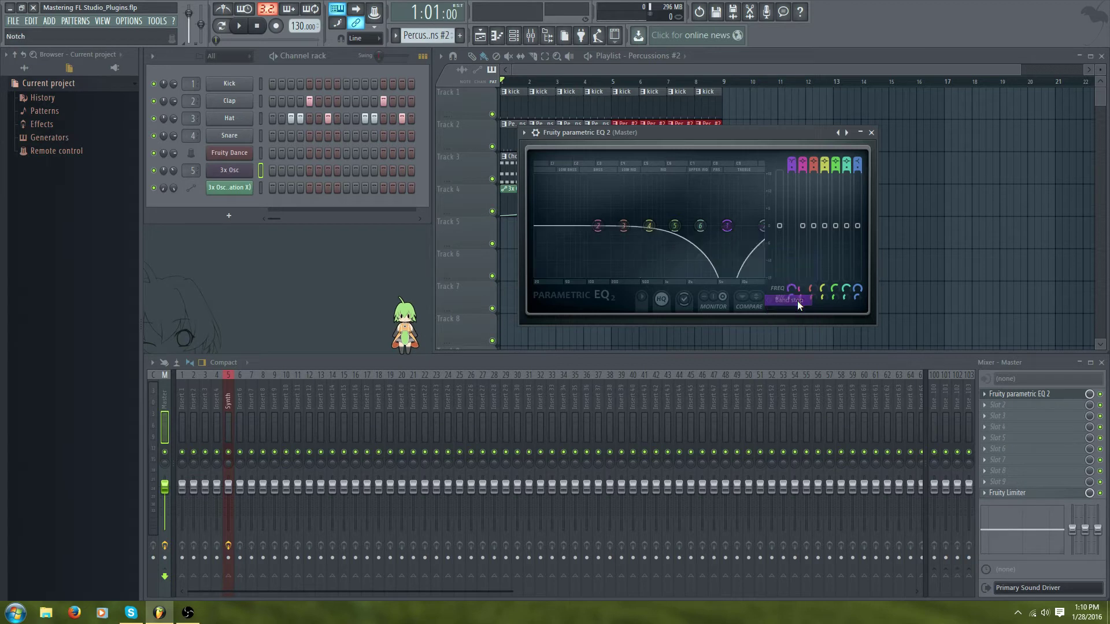
pyautogui.moveTo(728, 226)
pyautogui.mouseDown()
pyautogui.moveTo(711, 227)
pyautogui.moveTo(746, 227)
pyautogui.moveTo(574, 226)
pyautogui.moveTo(733, 226)
pyautogui.mouseUp()
pyautogui.press('space')
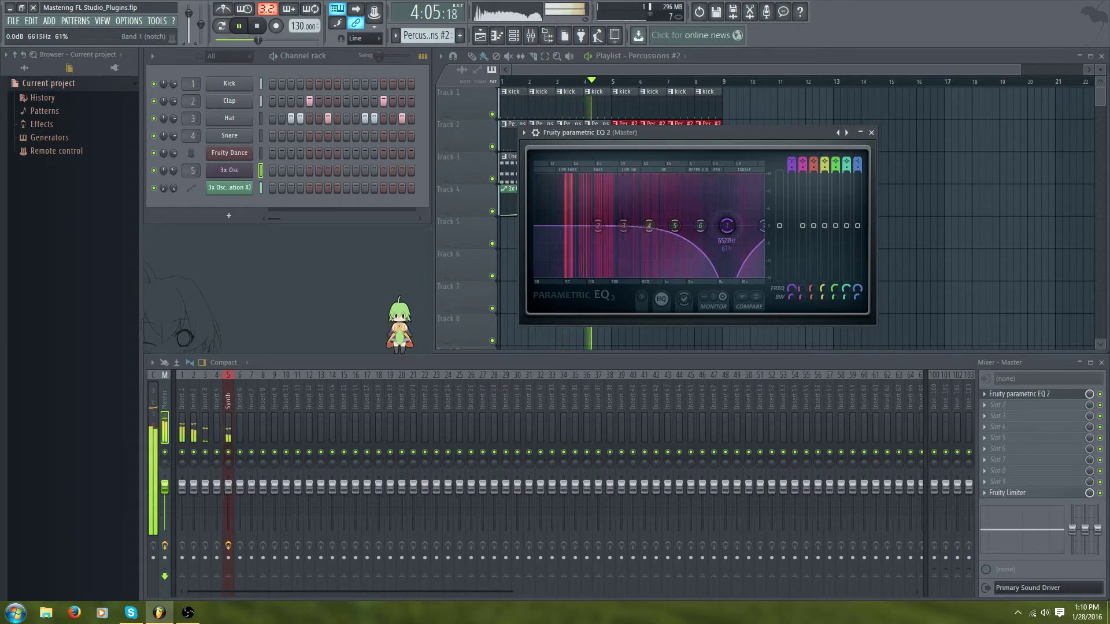
pyautogui.press('space')
# Set band 1 of the Master equalizer to the Peaking filter type.
pyautogui.rightClick(732, 225)
pyautogui.moveTo(765, 267)
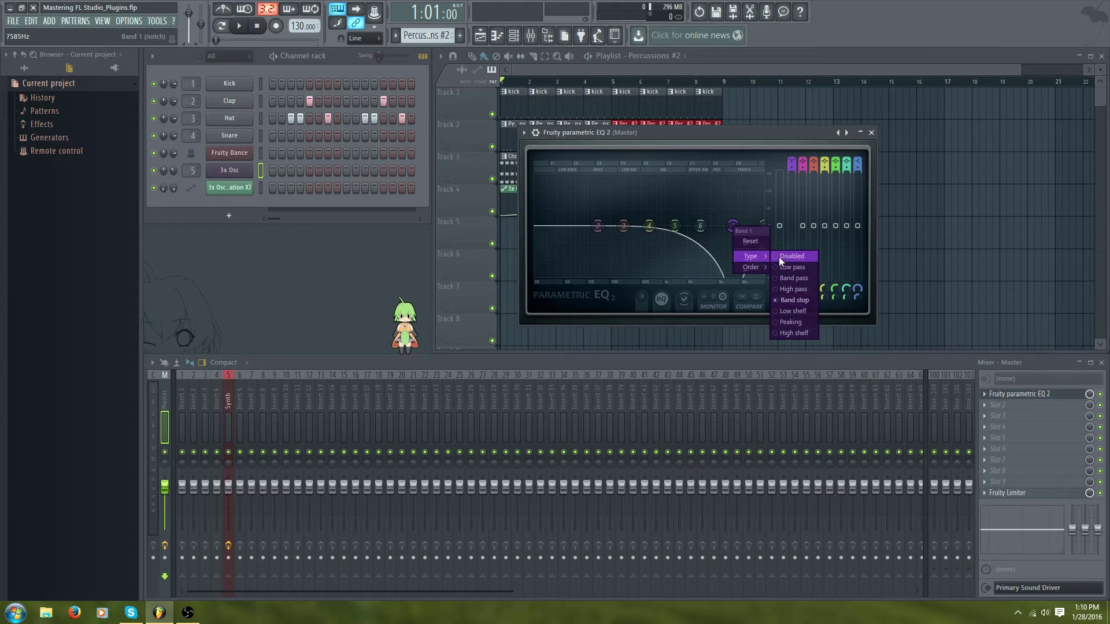
pyautogui.click(799, 323)
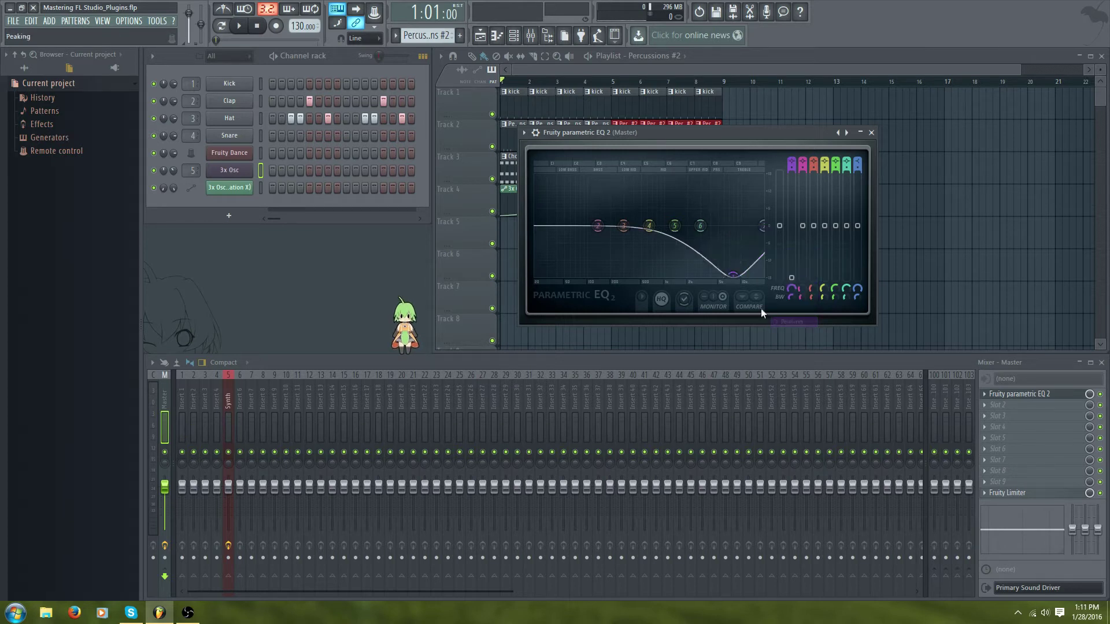
# Raise the peaking band 1 to the flat center line and play the song briefly to audition the setting.
pyautogui.moveTo(737, 281); pyautogui.dragTo(730, 226)
pyautogui.rightClick(729, 276)
pyautogui.click(732, 275)
pyautogui.press('space')
pyautogui.press('space')
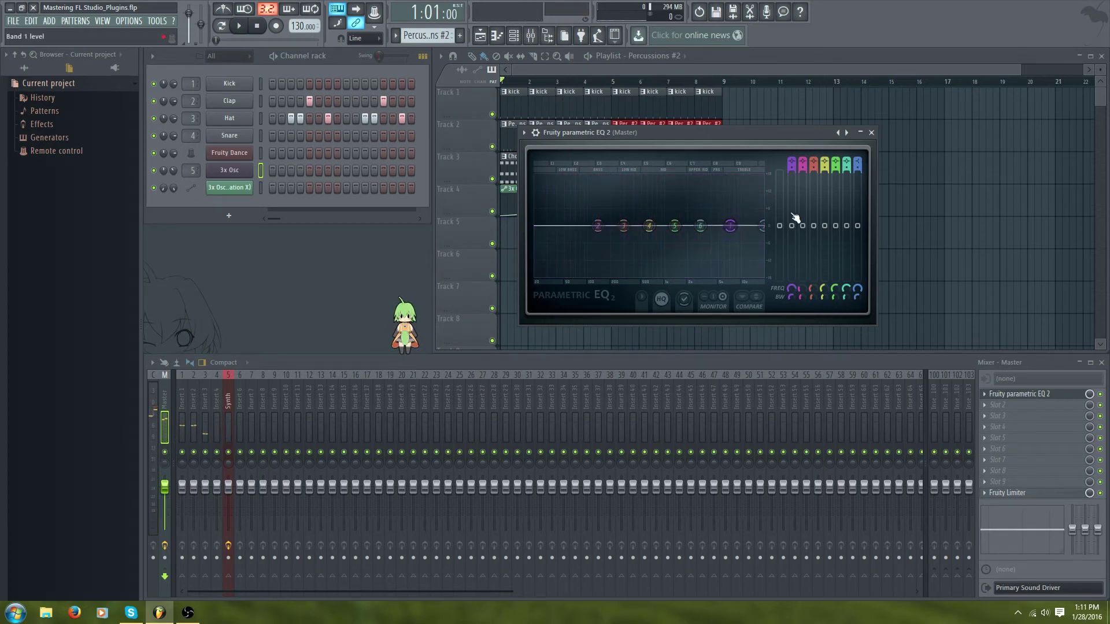
# Change band 1 to the Low shelf type and lower it to a cut at about 330 Hz.
pyautogui.rightClick(730, 226)
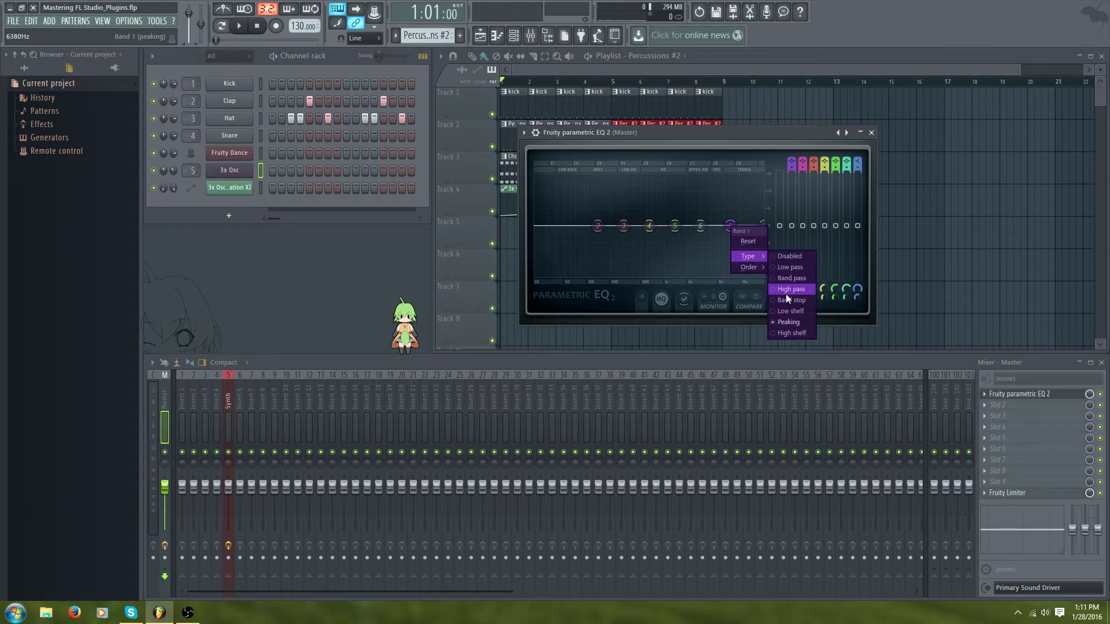
pyautogui.click(794, 311)
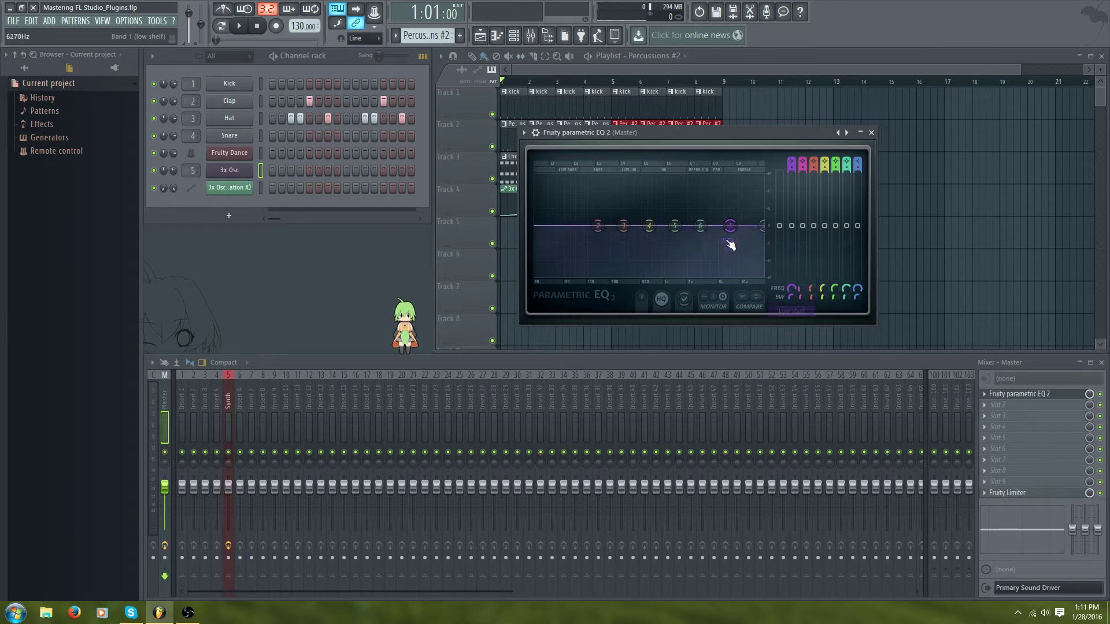
pyautogui.moveTo(730, 226); pyautogui.dragTo(635, 254)
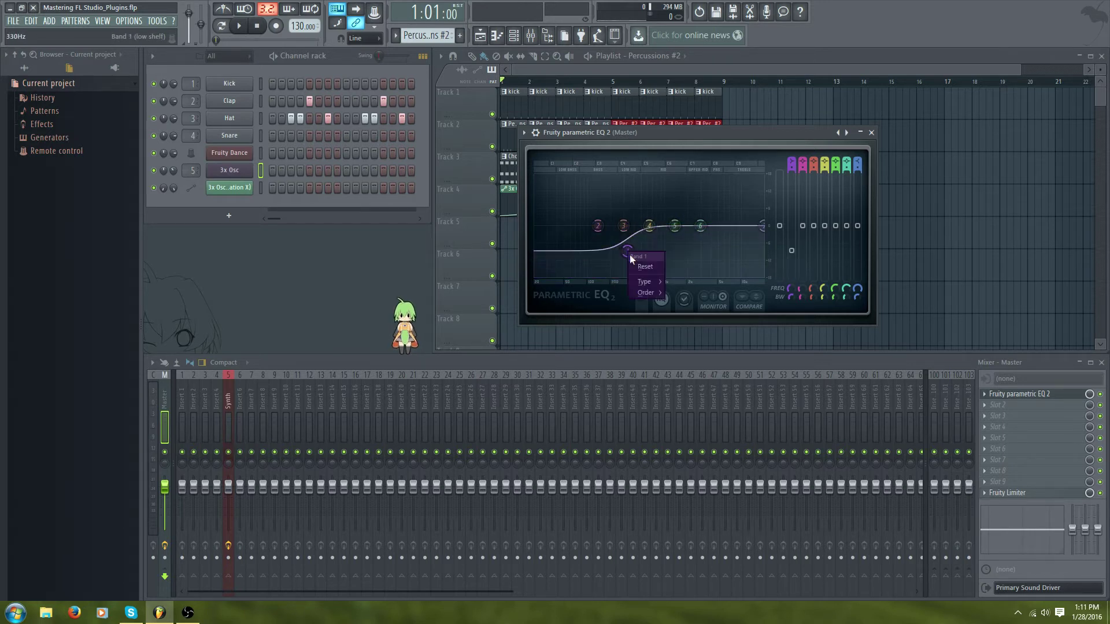
# Switch band 1 to the High pass type and set its cutoff to about 422 Hz for comparison with the shelf.
pyautogui.moveTo(654, 285)
pyautogui.click(701, 305)
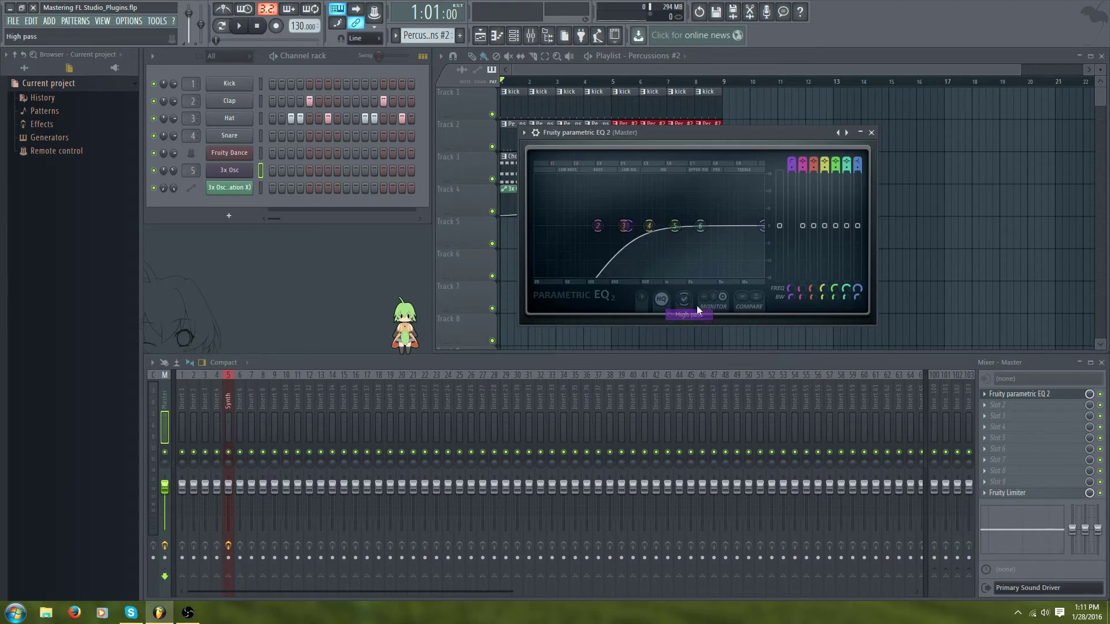
pyautogui.click(636, 226)
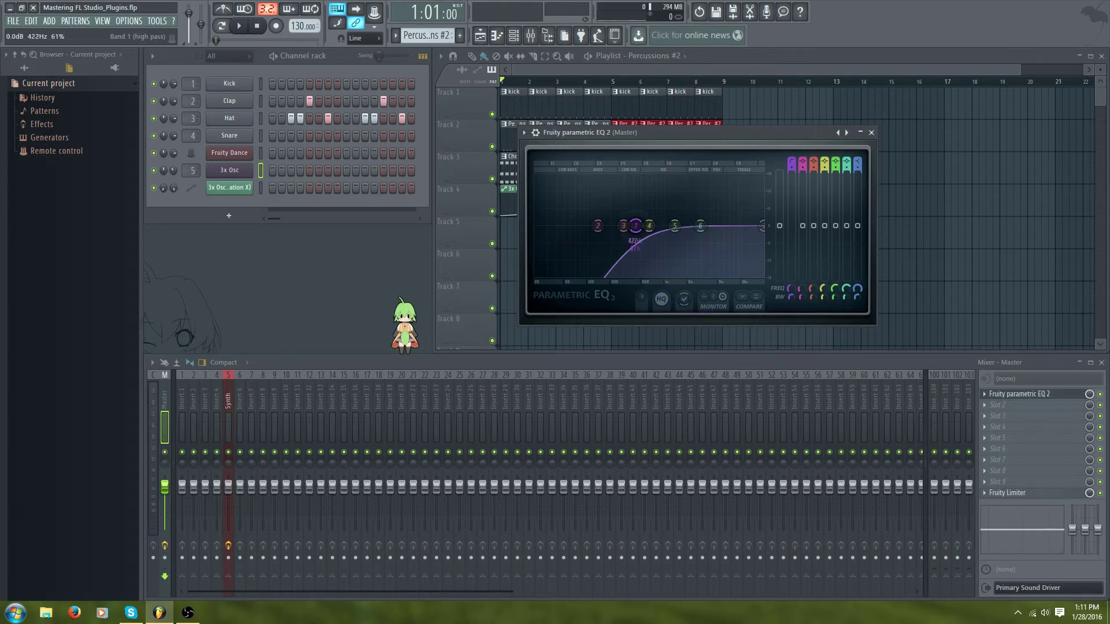
# Set band 1 back to the Low shelf type.
pyautogui.rightClick(635, 224)
pyautogui.click(633, 218)
pyautogui.rightClick(636, 226)
pyautogui.moveTo(654, 255)
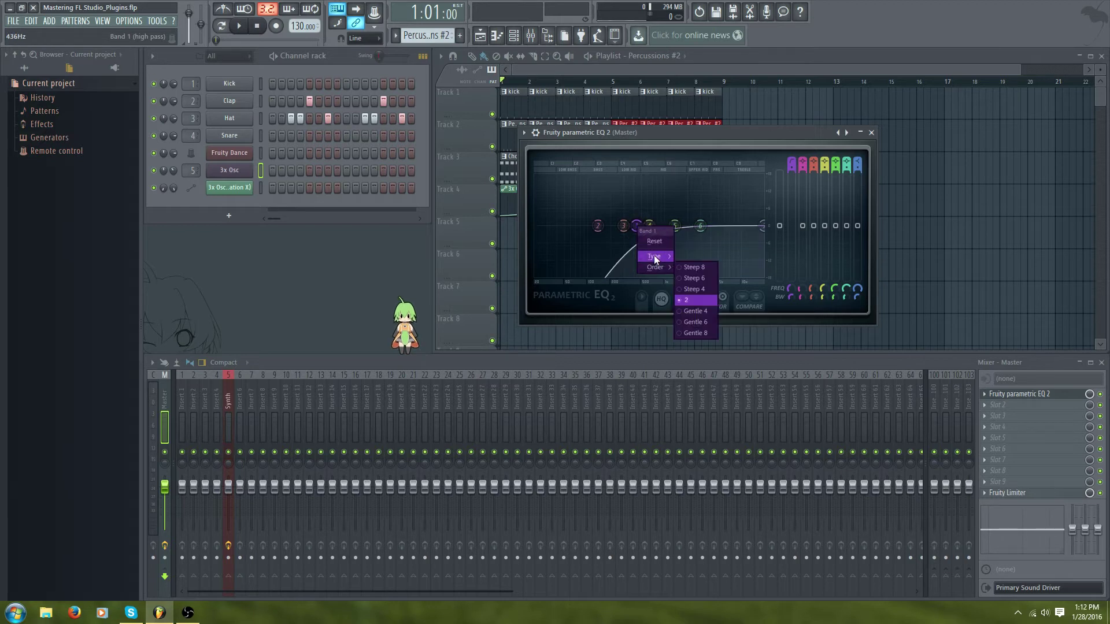
pyautogui.click(697, 311)
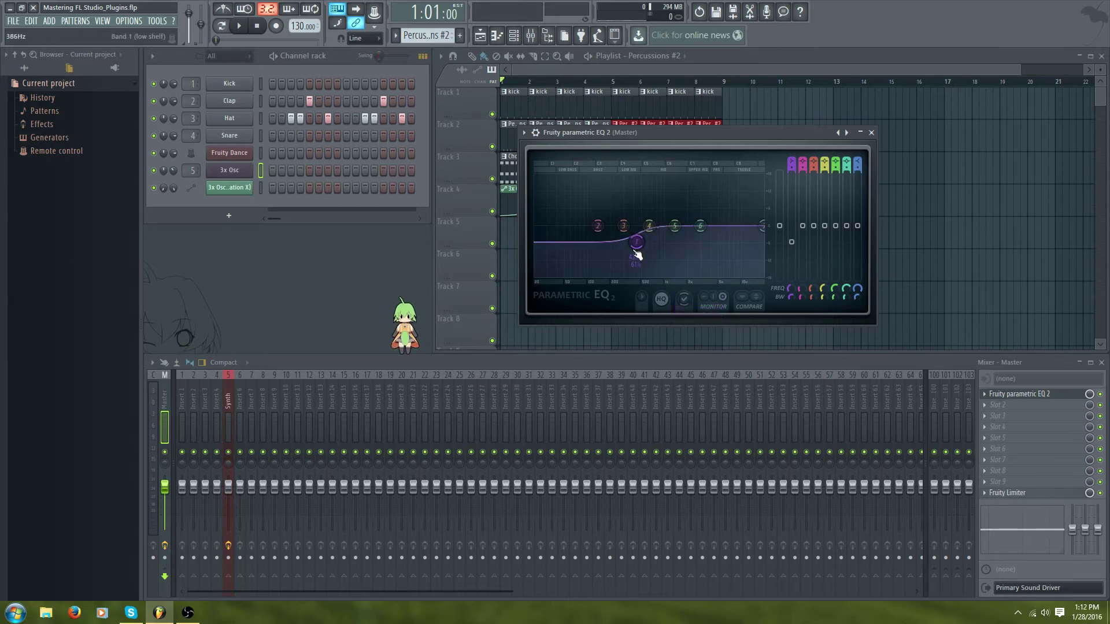
# Audition the low shelf with a boost of about 1.8 dB at 37 Hz, and bring band 1 back to the flat line.
pyautogui.moveTo(635, 247); pyautogui.dragTo(553, 225)
pyautogui.press('space')
pyautogui.press('space')
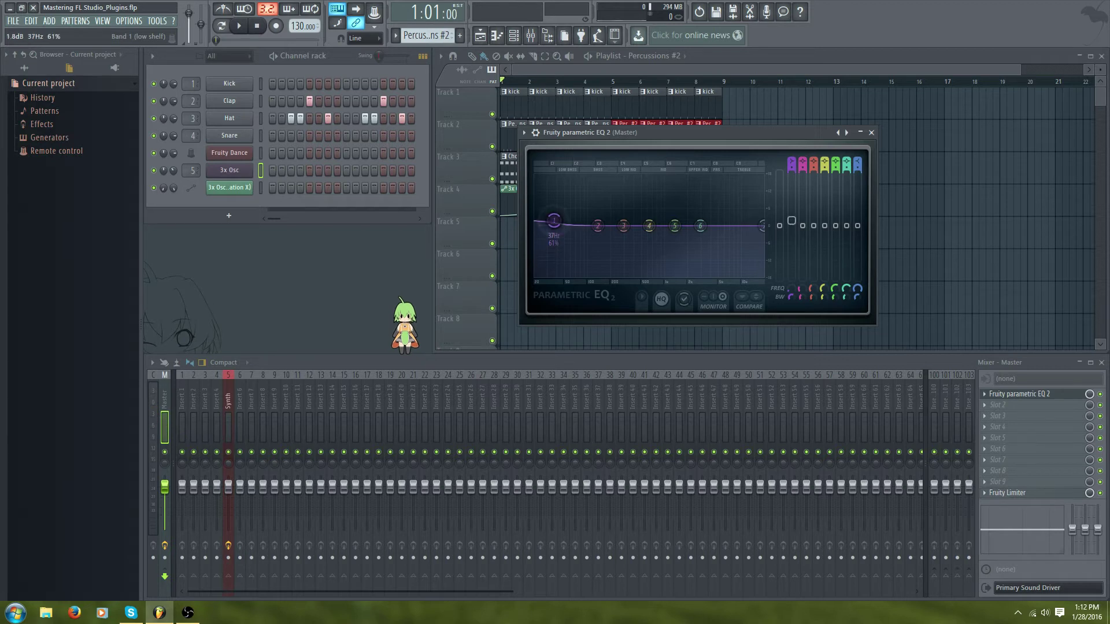
pyautogui.moveTo(581, 201); pyautogui.dragTo(574, 226)
# Change band 1 to Peaking, boost it about 9.5 dB at 190 Hz and narrow its bandwidth to a sharp spike.
pyautogui.rightClick(574, 225)
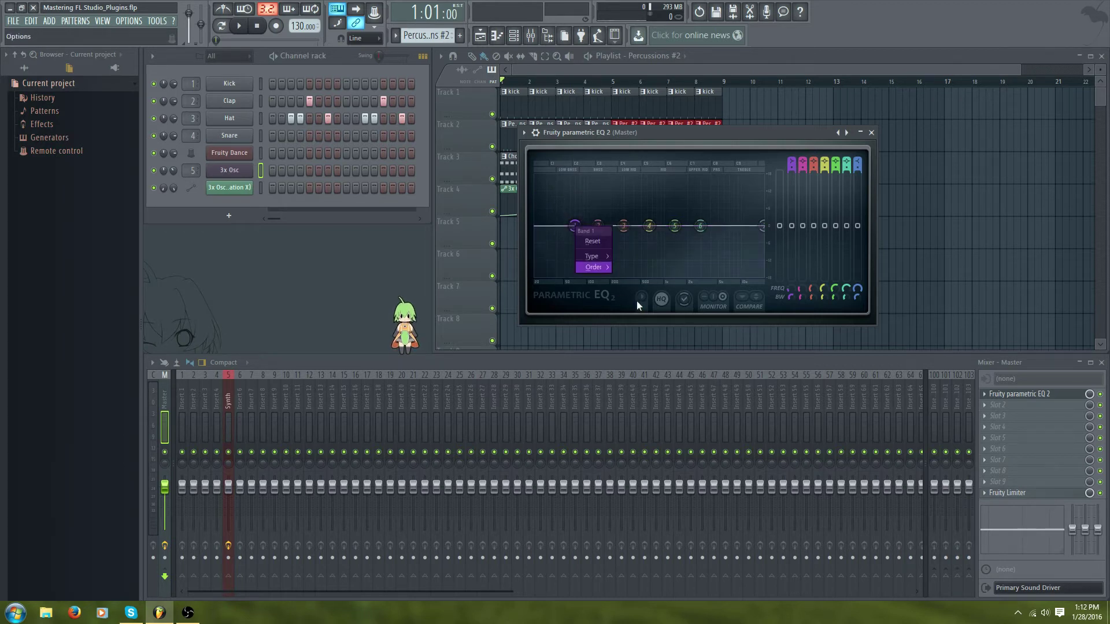
pyautogui.moveTo(598, 255)
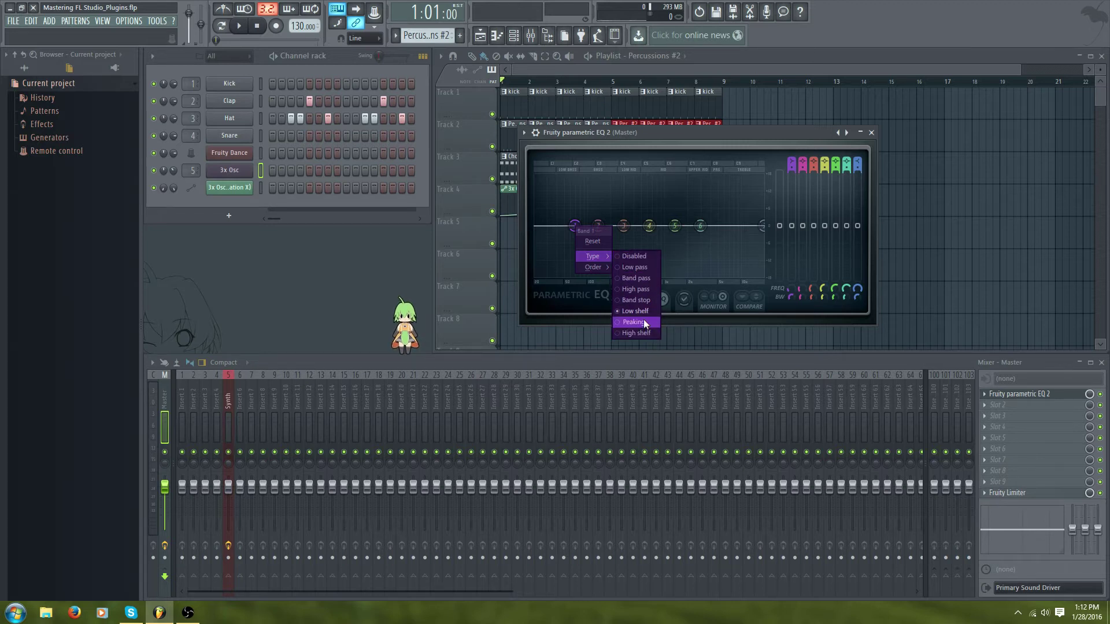
pyautogui.click(629, 322)
pyautogui.moveTo(574, 226); pyautogui.dragTo(609, 198)
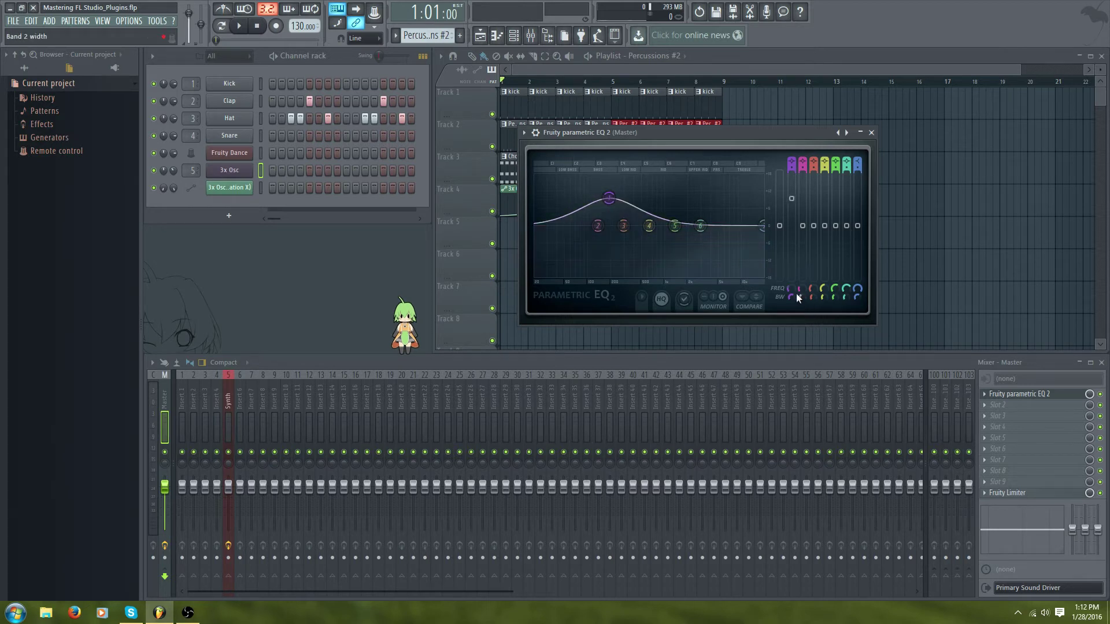
pyautogui.moveTo(791, 298); pyautogui.dragTo(791, 324)
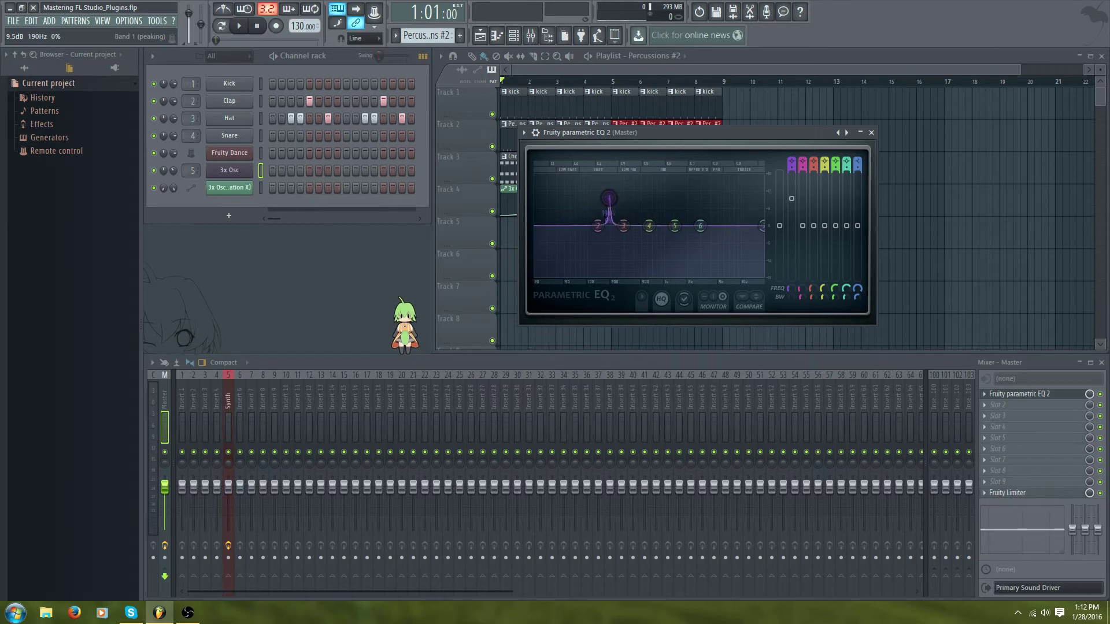
# Move the narrow peak up to about 840 Hz and play the song while slightly widening its bandwidth.
pyautogui.moveTo(609, 199); pyautogui.dragTo(660, 187)
pyautogui.press('space')
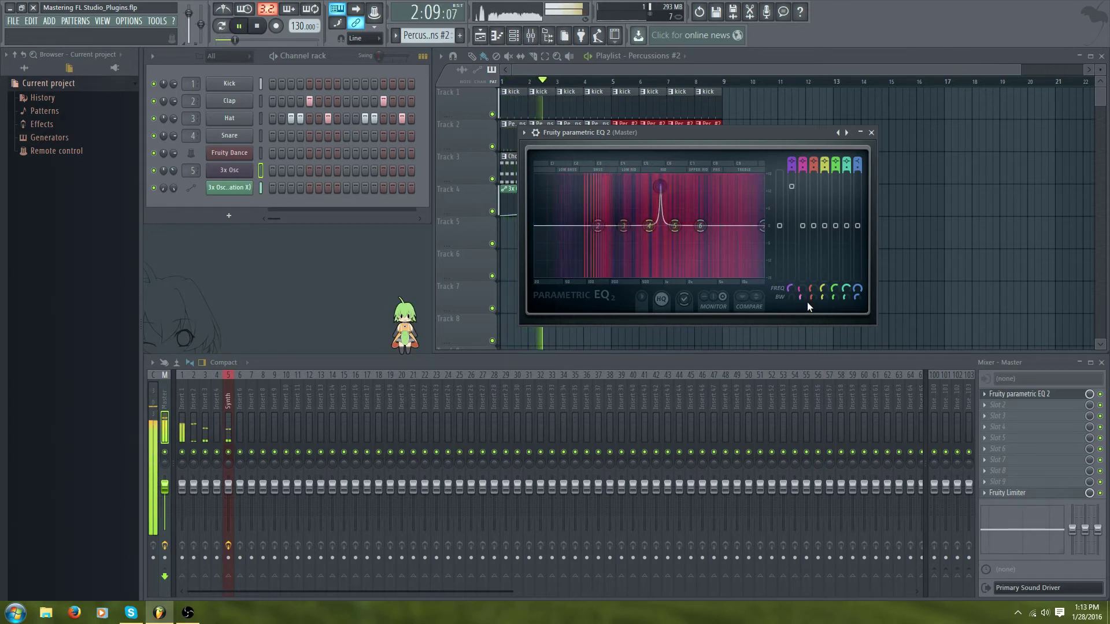
pyautogui.moveTo(794, 300)
pyautogui.mouseDown()
pyautogui.moveTo(794, 239)
pyautogui.moveTo(793, 296)
pyautogui.mouseUp()
pyautogui.press('space')
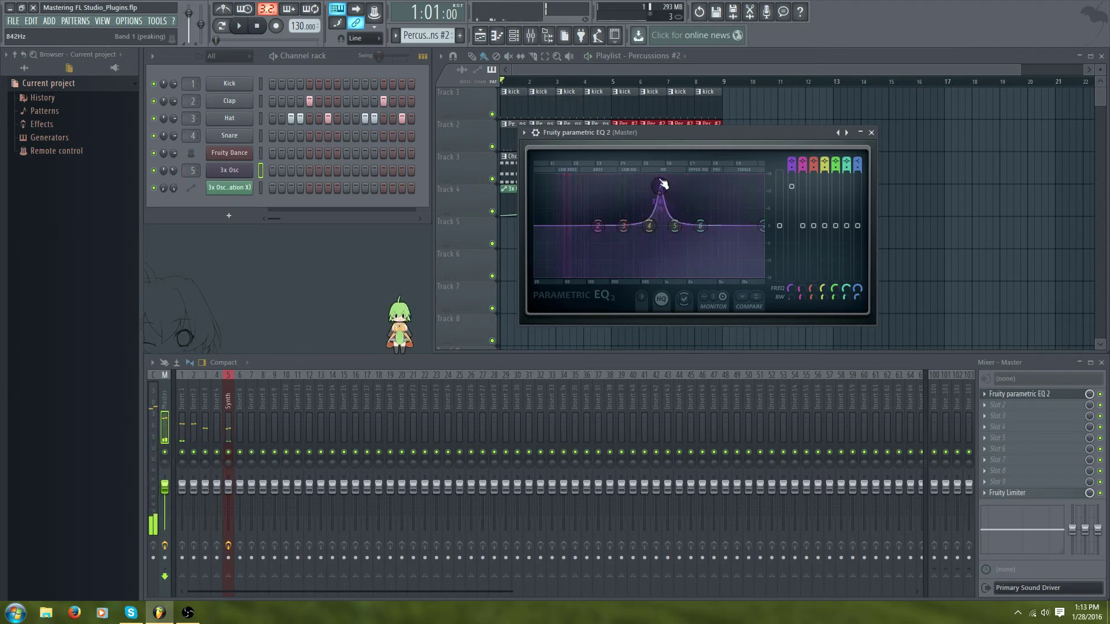
# Vary the peaking band's frequency, gain and bandwidth at the low end, finishing near the flat line at about 46 Hz.
pyautogui.moveTo(663, 184); pyautogui.dragTo(565, 199)
pyautogui.moveTo(792, 297); pyautogui.dragTo(792, 286)
pyautogui.moveTo(565, 199); pyautogui.dragTo(599, 175)
pyautogui.moveTo(788, 298)
pyautogui.mouseDown()
pyautogui.moveTo(788, 252)
pyautogui.moveTo(788, 319)
pyautogui.moveTo(789, 281)
pyautogui.moveTo(788, 311)
pyautogui.moveTo(789, 299)
pyautogui.mouseUp()
pyautogui.moveTo(597, 173); pyautogui.dragTo(562, 226)
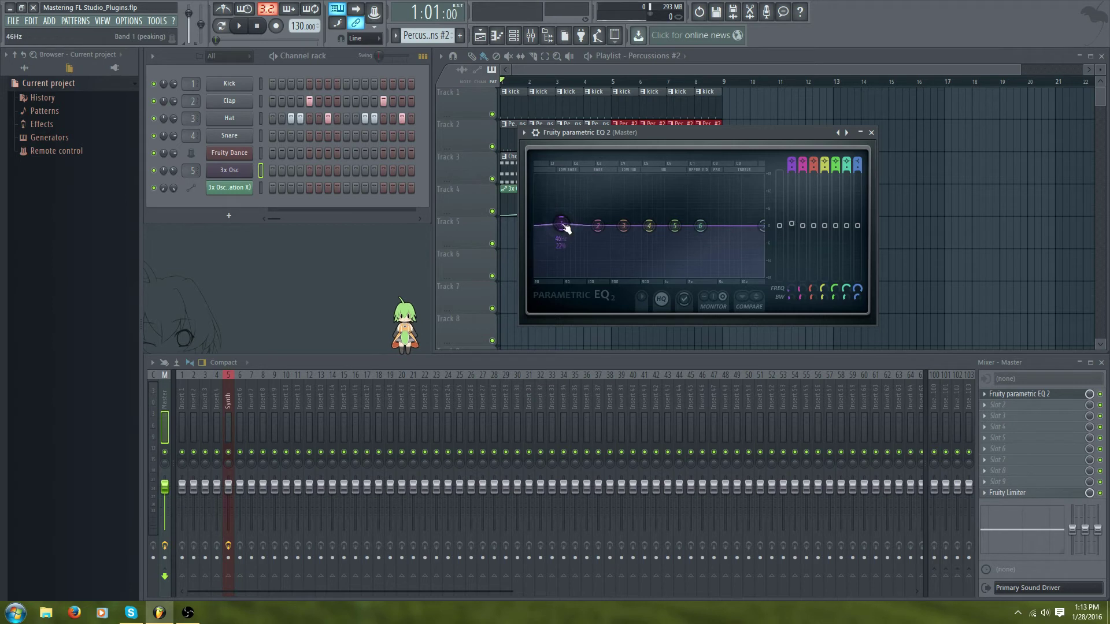
# Change band 1 to the Low pass type with its cutoff at about 6982 Hz.
pyautogui.rightClick(561, 223)
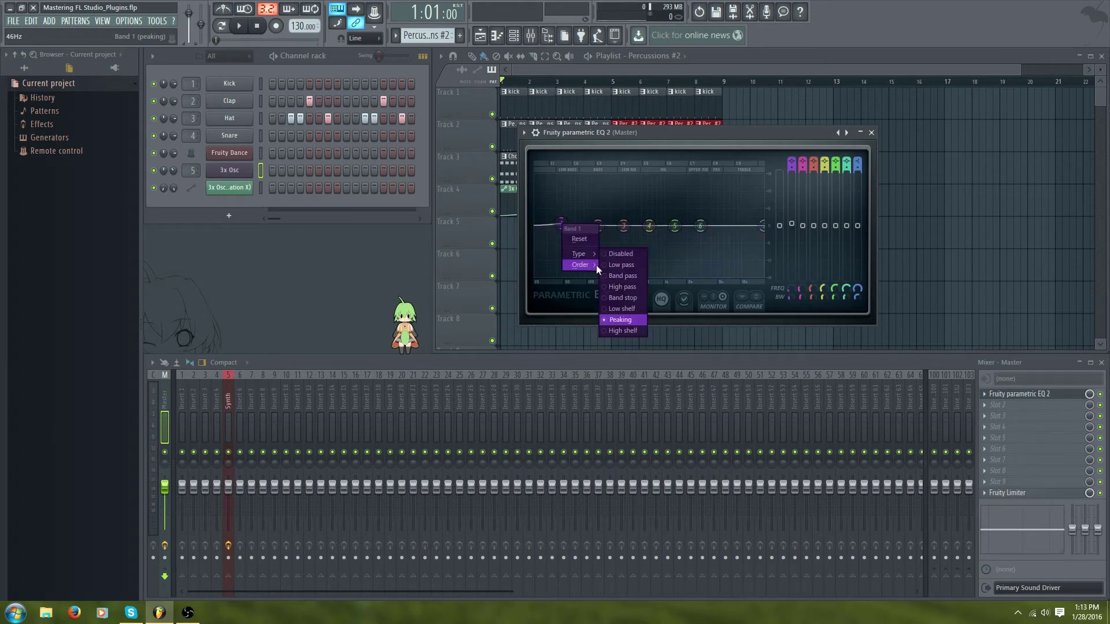
pyautogui.click(635, 267)
pyautogui.moveTo(561, 225); pyautogui.dragTo(730, 225)
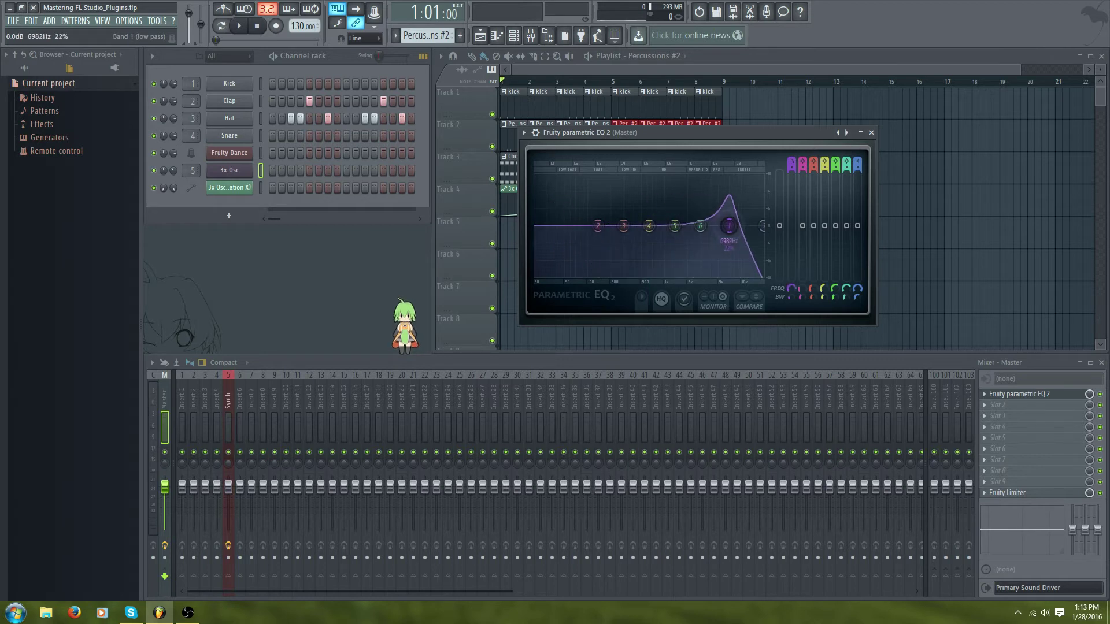
# Widen the low-pass band's bandwidth, raise its cutoff to about 10900 Hz and audition it with the song.
pyautogui.moveTo(791, 297)
pyautogui.mouseDown()
pyautogui.moveTo(791, 321)
pyautogui.moveTo(791, 291)
pyautogui.mouseUp()
pyautogui.moveTo(732, 227)
pyautogui.mouseDown()
pyautogui.moveTo(745, 225)
pyautogui.moveTo(547, 226)
pyautogui.moveTo(762, 226)
pyautogui.moveTo(764, 248)
pyautogui.moveTo(765, 229)
pyautogui.moveTo(734, 225)
pyautogui.moveTo(539, 230)
pyautogui.moveTo(745, 226)
pyautogui.mouseUp()
pyautogui.press('space')
pyautogui.press('space')
pyautogui.press('space')
pyautogui.press('space')
# Examine the slope order options of low-pass band 1 and shift its cutoff slightly lower.
pyautogui.rightClick(746, 227)
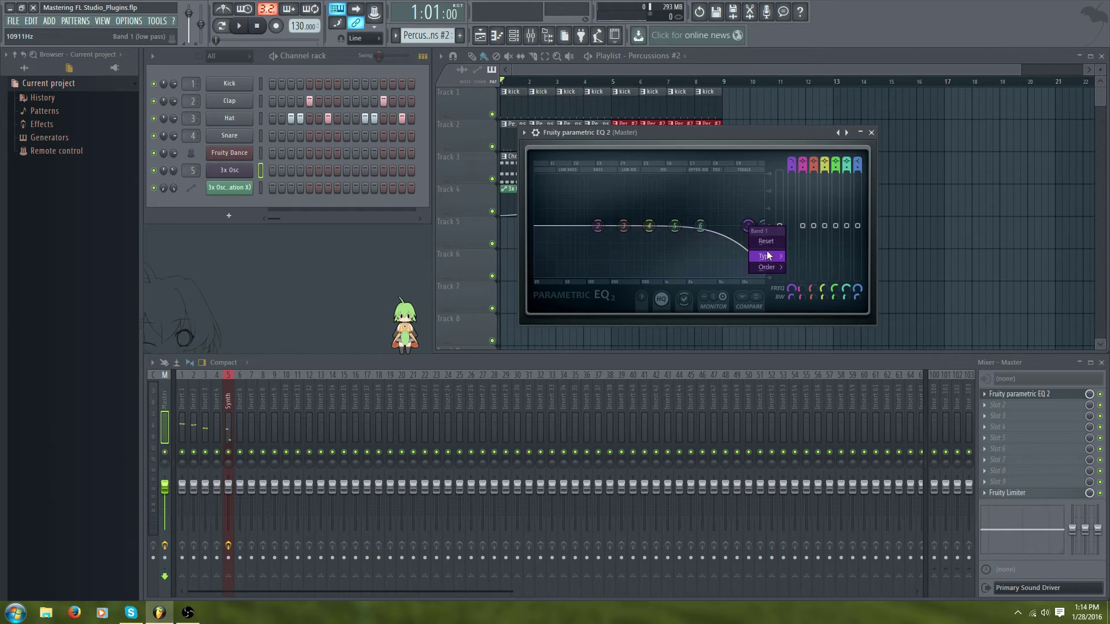
pyautogui.moveTo(767, 256)
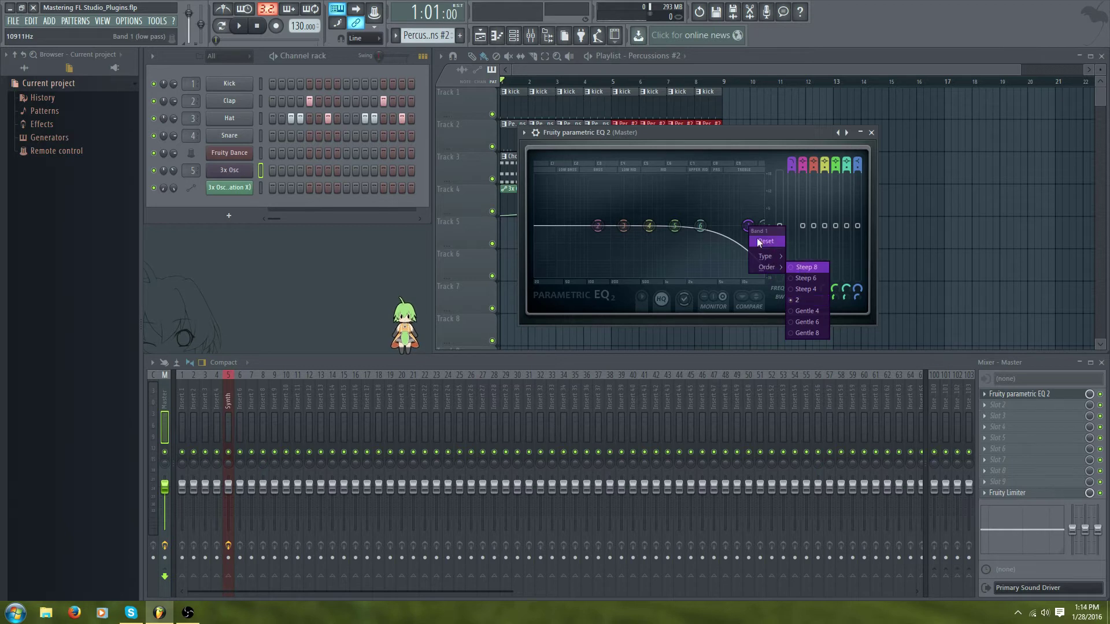
pyautogui.click(807, 311)
pyautogui.moveTo(748, 227); pyautogui.dragTo(732, 225)
pyautogui.rightClick(732, 224)
pyautogui.moveTo(746, 258)
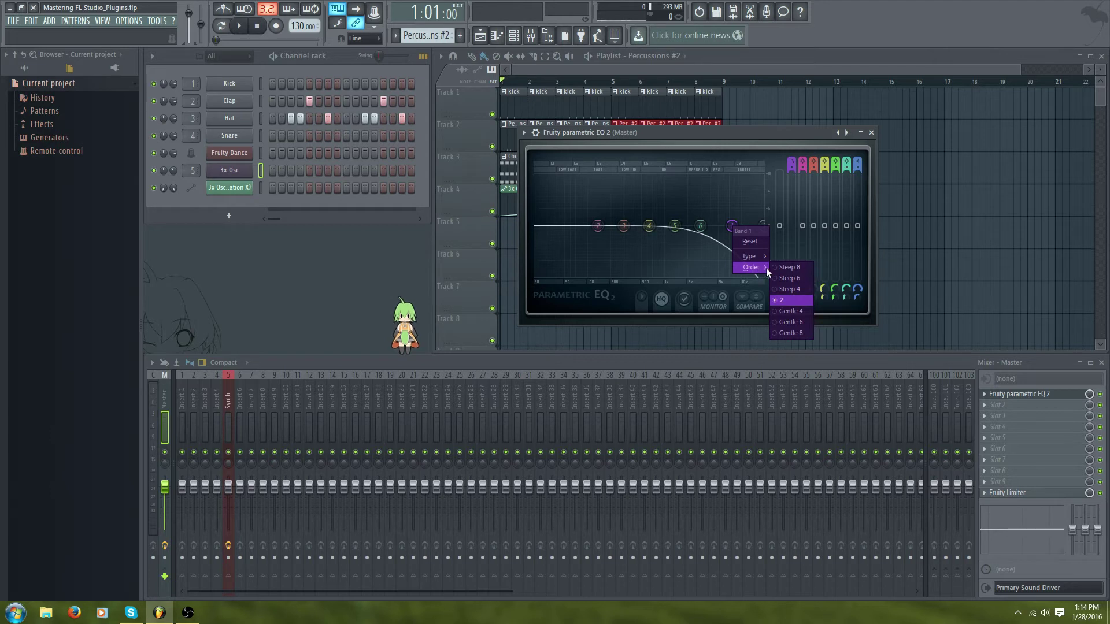
pyautogui.click(770, 155)
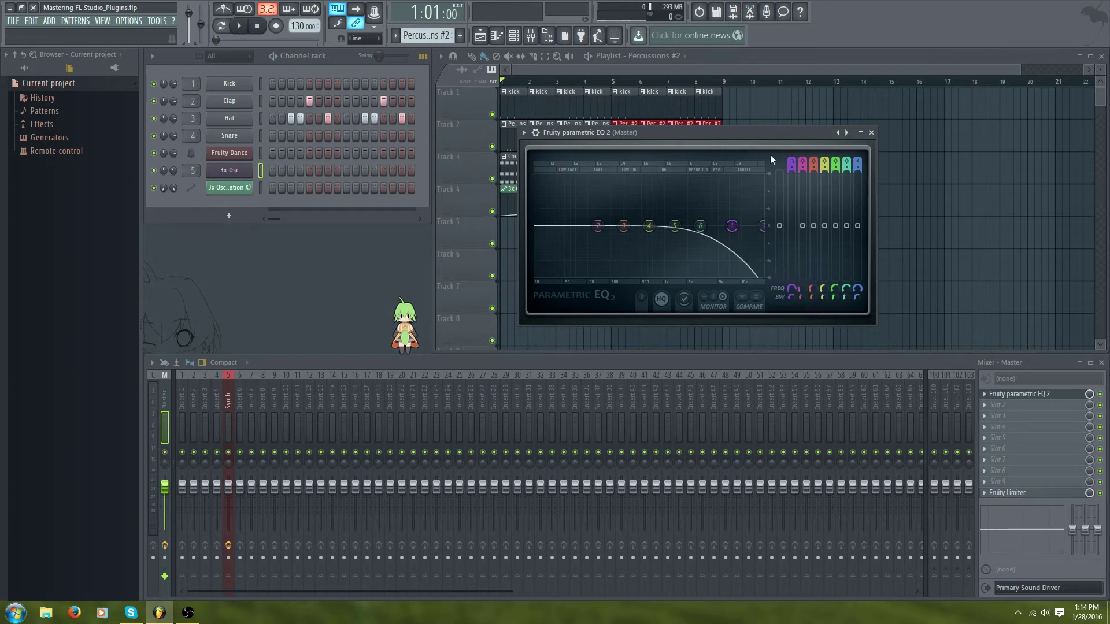
# Vary the low-pass band's bandwidth and cutoff to reshape its slope, finishing with the cutoff near 7000 Hz.
pyautogui.moveTo(732, 228); pyautogui.dragTo(738, 228)
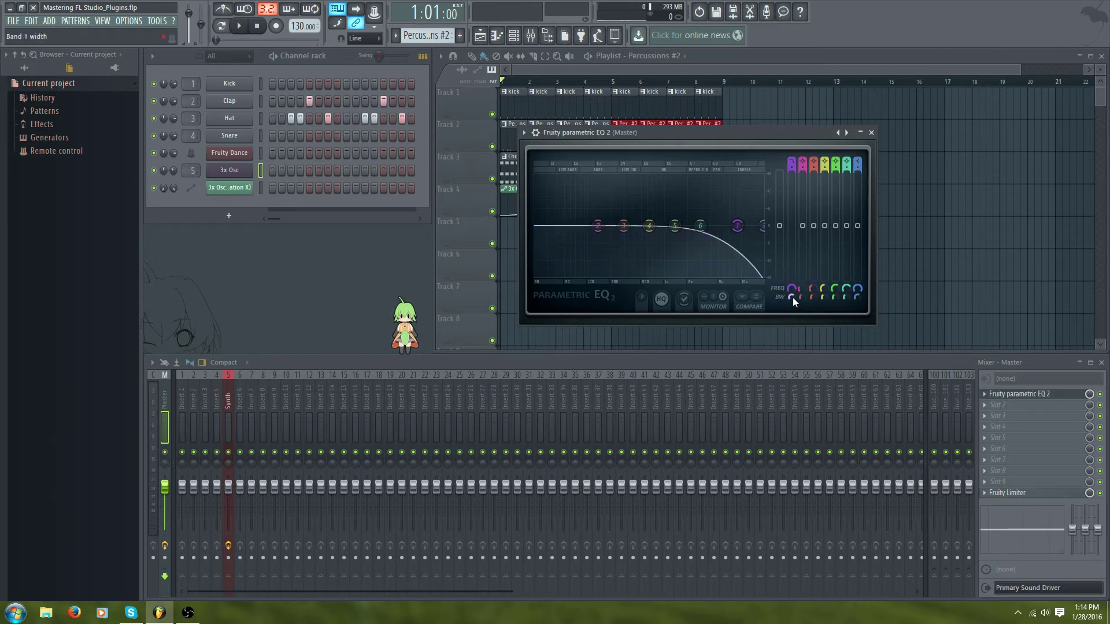
pyautogui.moveTo(793, 297); pyautogui.dragTo(793, 263)
pyautogui.moveTo(737, 227)
pyautogui.mouseDown()
pyautogui.moveTo(752, 226)
pyautogui.moveTo(741, 226)
pyautogui.mouseUp()
pyautogui.moveTo(792, 299); pyautogui.dragTo(792, 311)
pyautogui.moveTo(764, 251); pyautogui.dragTo(748, 254)
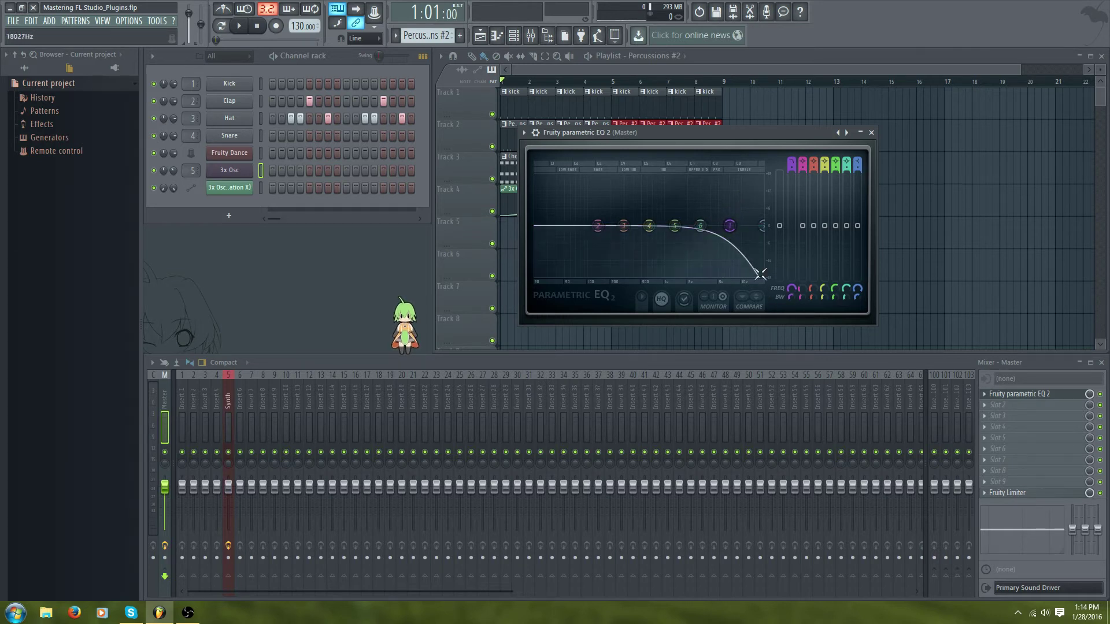
# Step the low-pass band's order through Gentle 4, Gentle 6 and Gentle 8, and adjust its bandwidth.
pyautogui.rightClick(729, 225)
pyautogui.moveTo(747, 267)
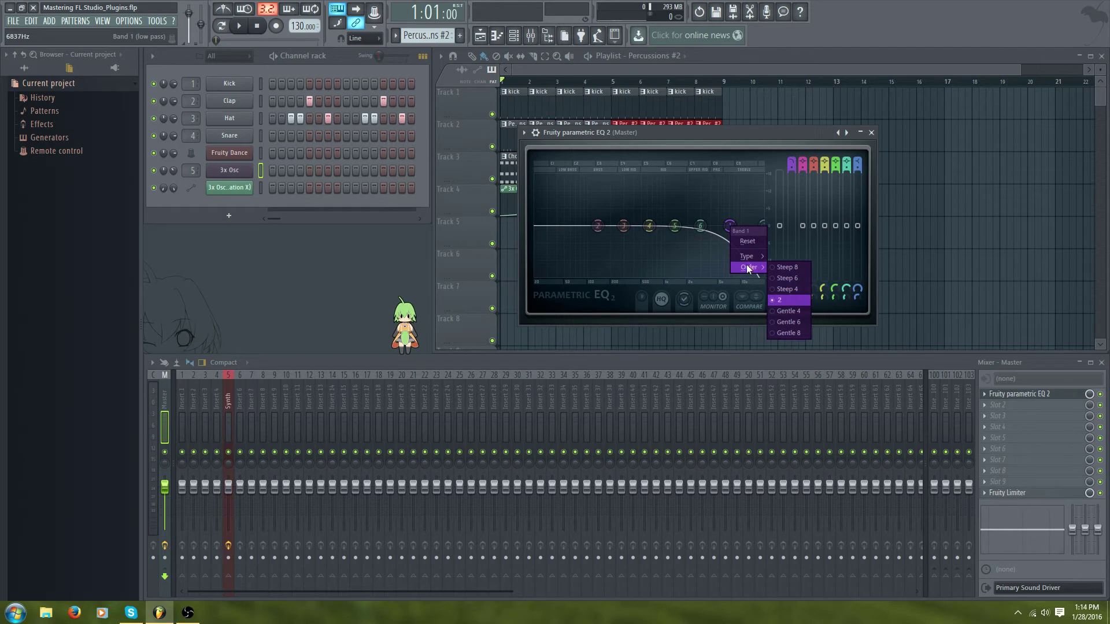
pyautogui.click(803, 312)
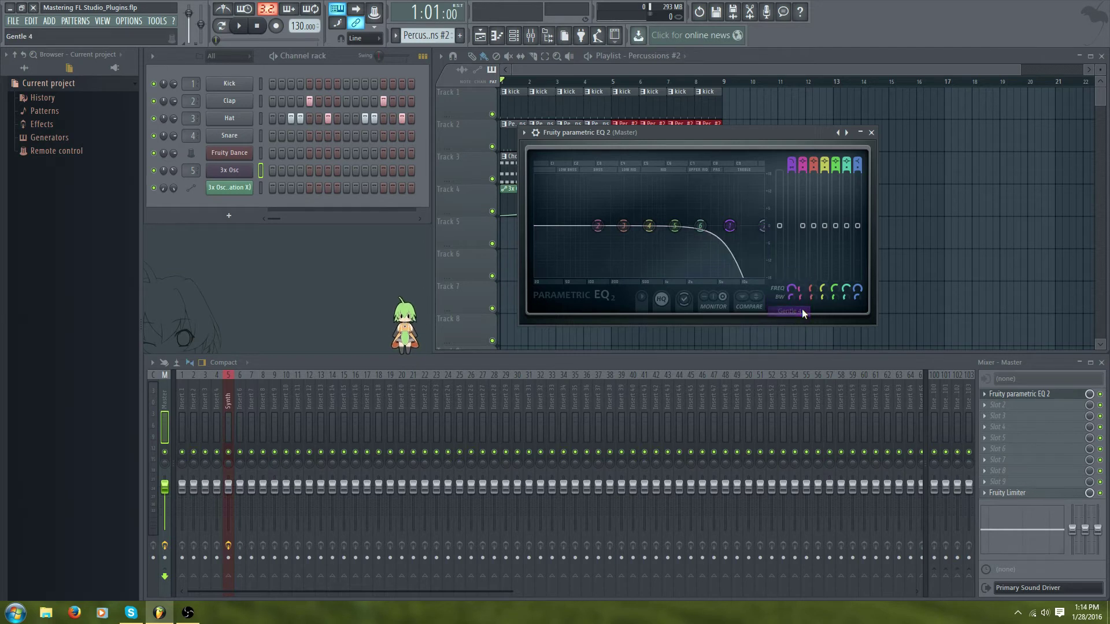
pyautogui.rightClick(729, 226)
pyautogui.moveTo(759, 272)
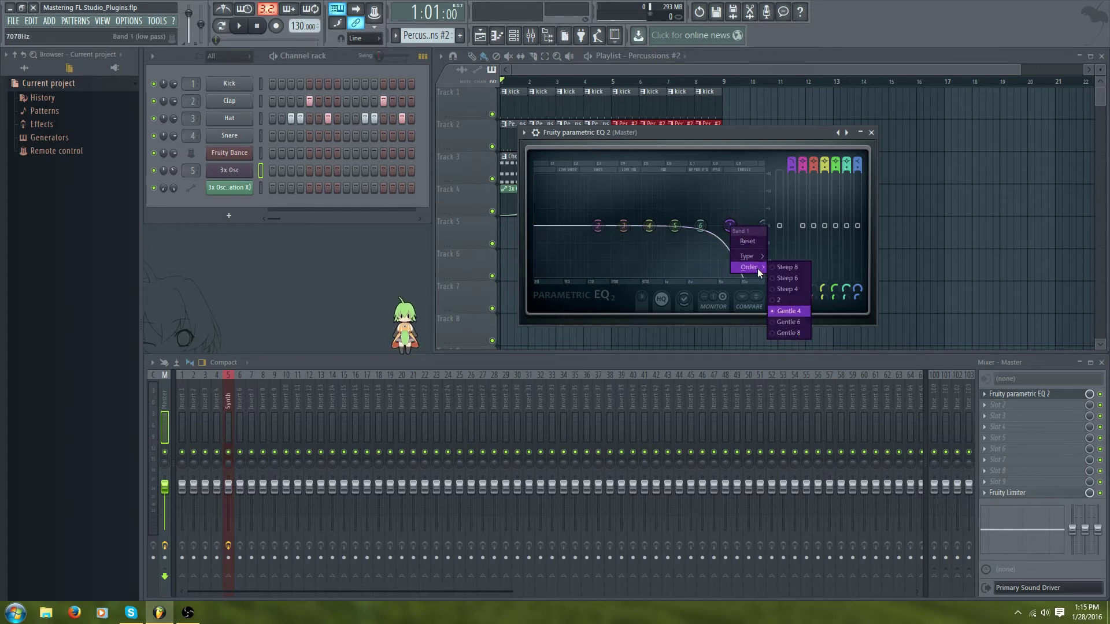
pyautogui.click(797, 323)
pyautogui.rightClick(731, 226)
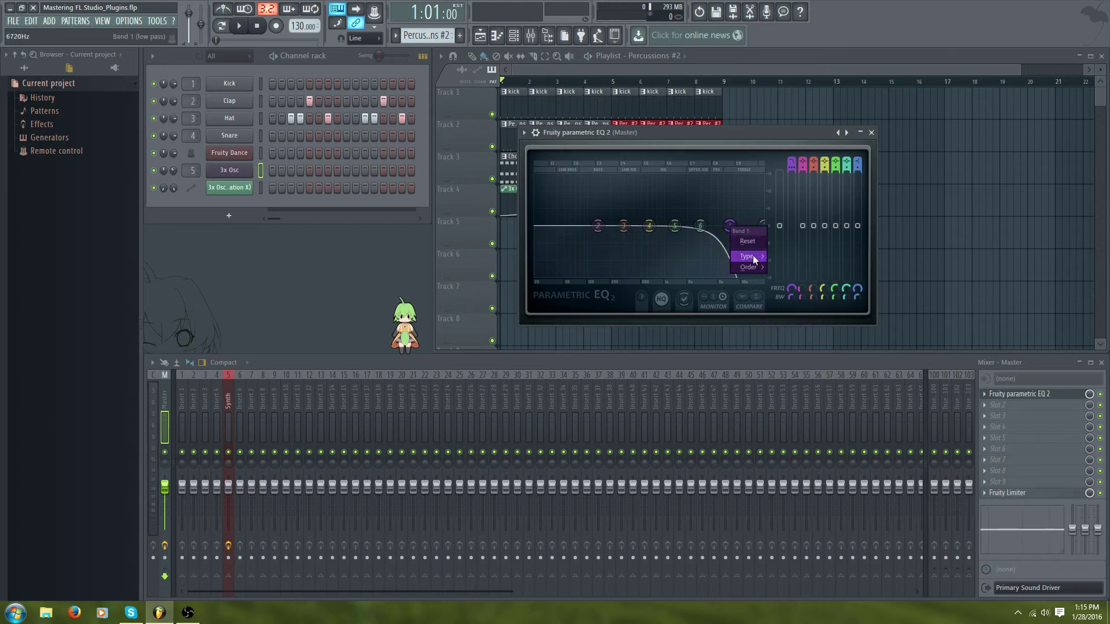
pyautogui.moveTo(751, 273)
pyautogui.click(799, 329)
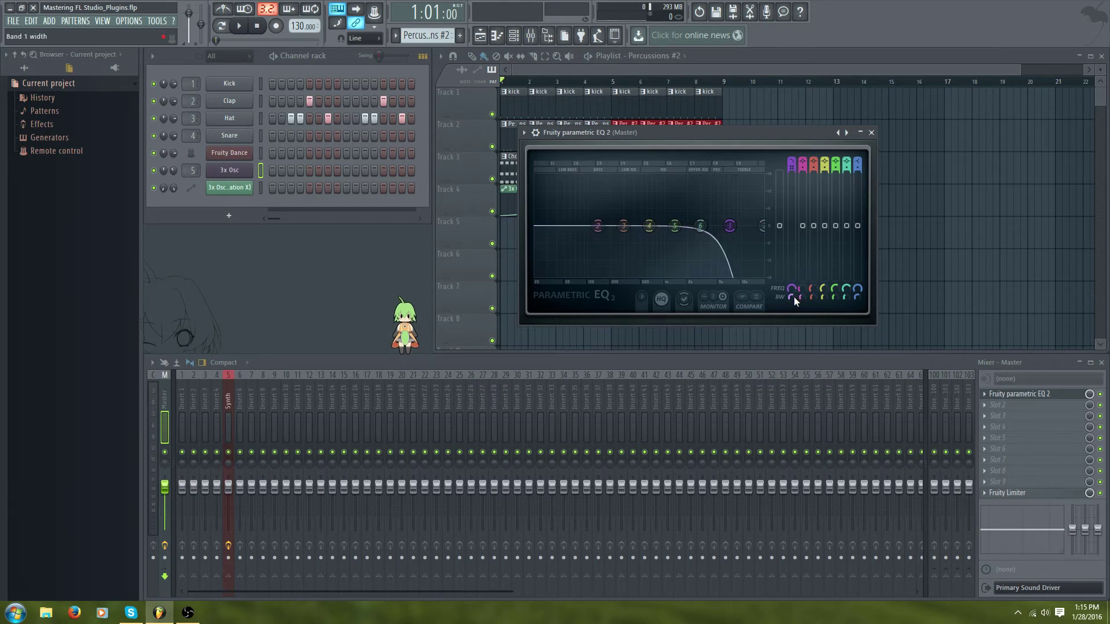
pyautogui.moveTo(793, 297)
pyautogui.mouseDown()
pyautogui.moveTo(793, 342)
pyautogui.moveTo(793, 310)
pyautogui.mouseUp()
# Set the low-pass band's order back to 2 and raise its cutoff to about 8500 Hz.
pyautogui.rightClick(731, 227)
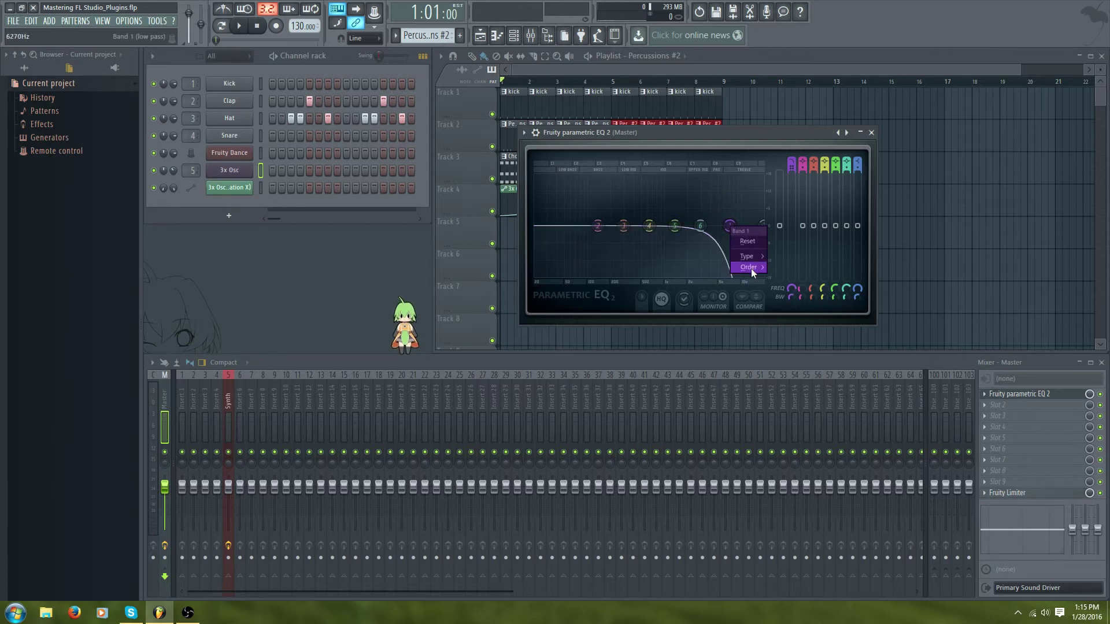
pyautogui.moveTo(752, 268)
pyautogui.click(793, 300)
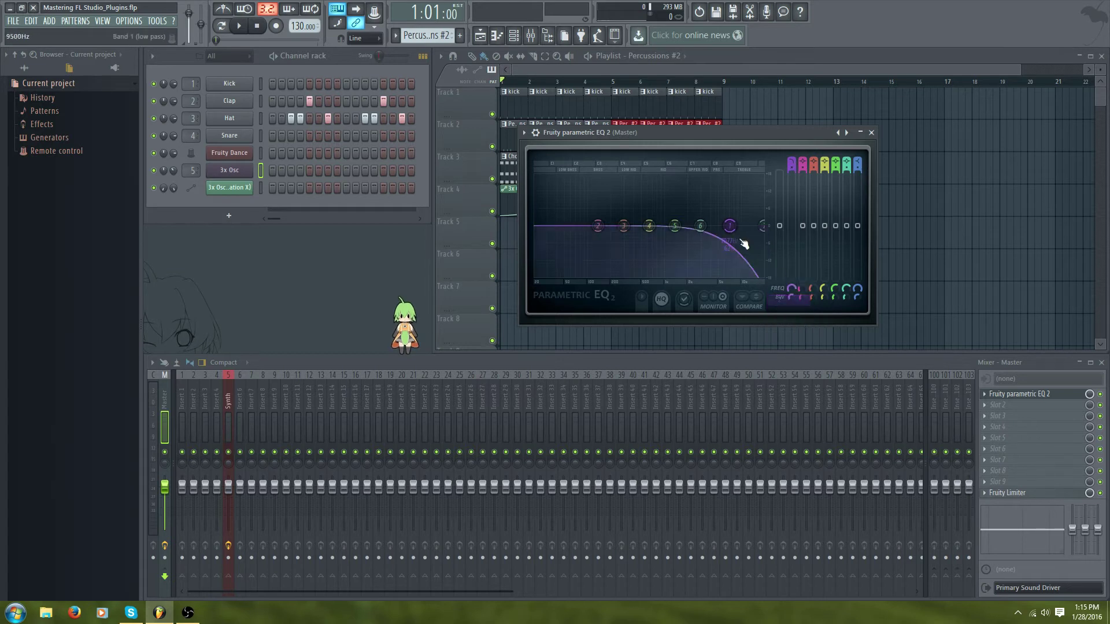
pyautogui.moveTo(730, 226); pyautogui.dragTo(739, 229)
# Set the low-pass band's order to Steep 4 and reduce its bandwidth to 0% to form a resonant peak.
pyautogui.rightClick(736, 228)
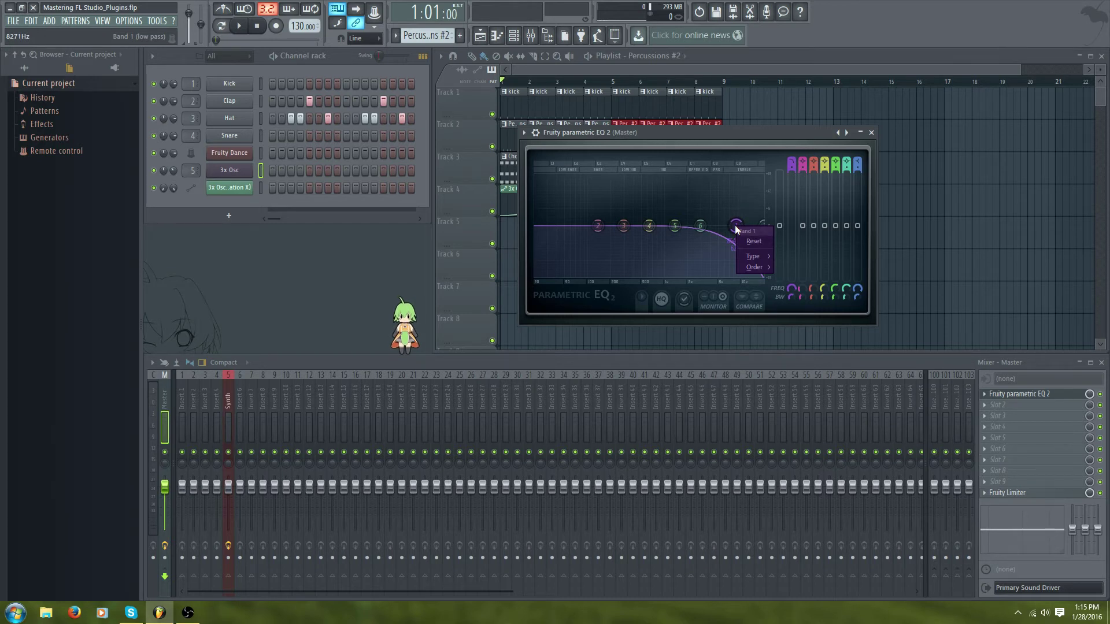
pyautogui.moveTo(755, 264)
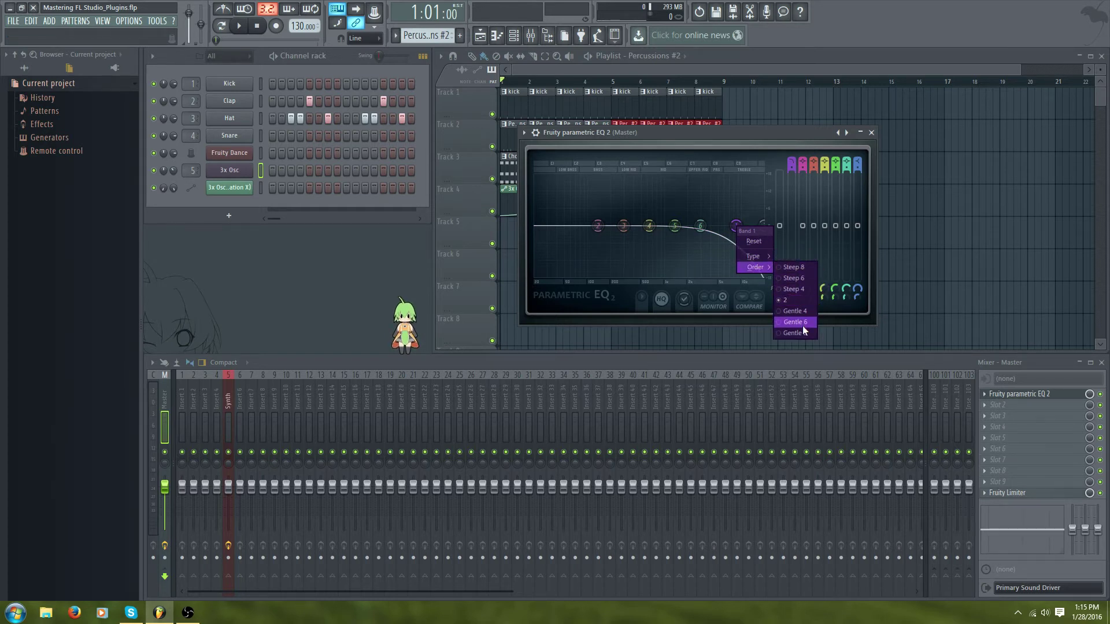
pyautogui.click(803, 288)
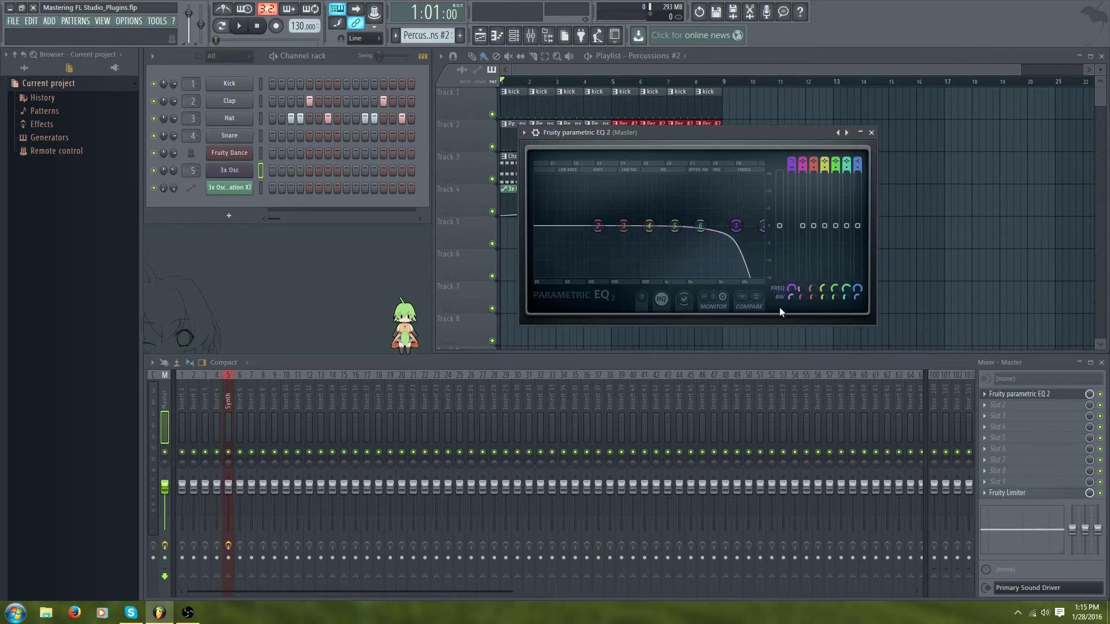
pyautogui.moveTo(792, 297); pyautogui.dragTo(791, 340)
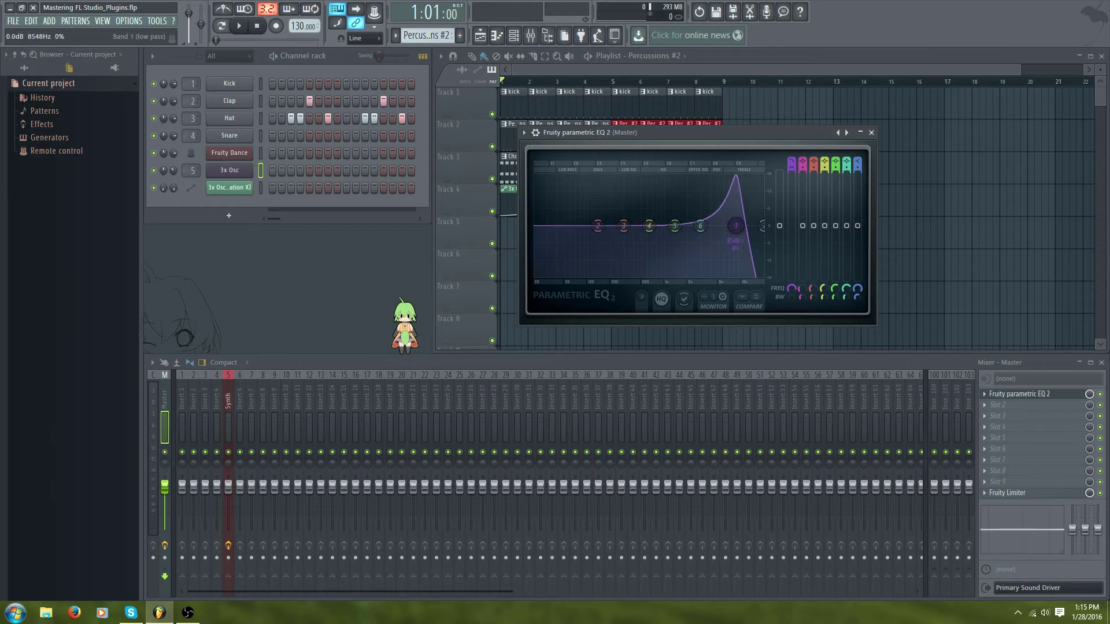
# Compare Gentle 4 with Steep 4 order on the low-pass band, ending on Steep 4 with the bandwidth at 55%.
pyautogui.rightClick(735, 225)
pyautogui.moveTo(752, 257)
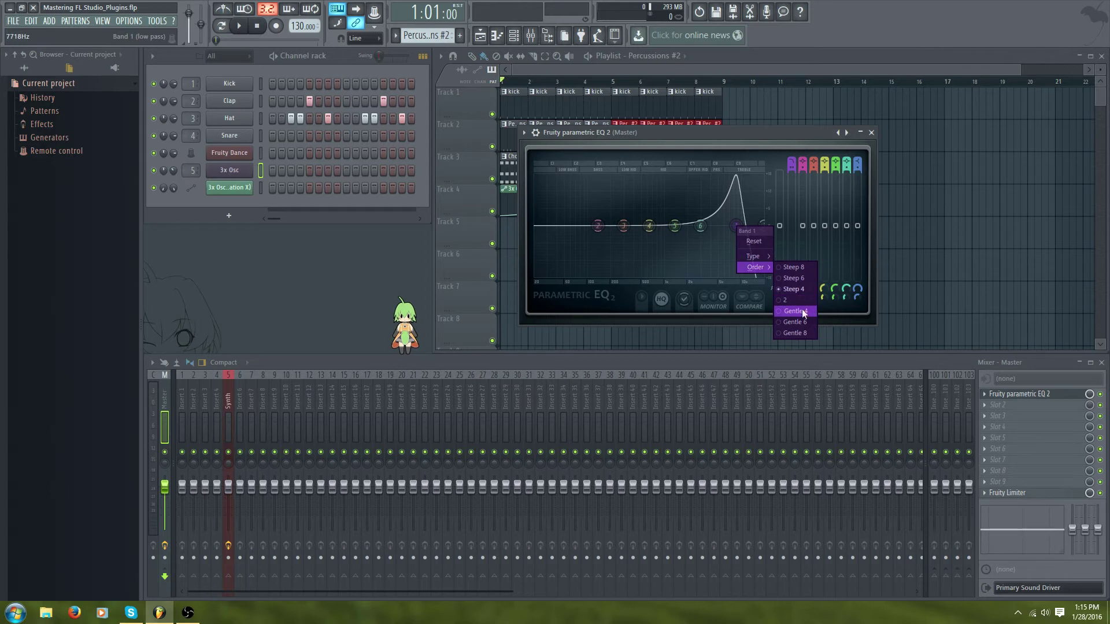
pyautogui.click(802, 309)
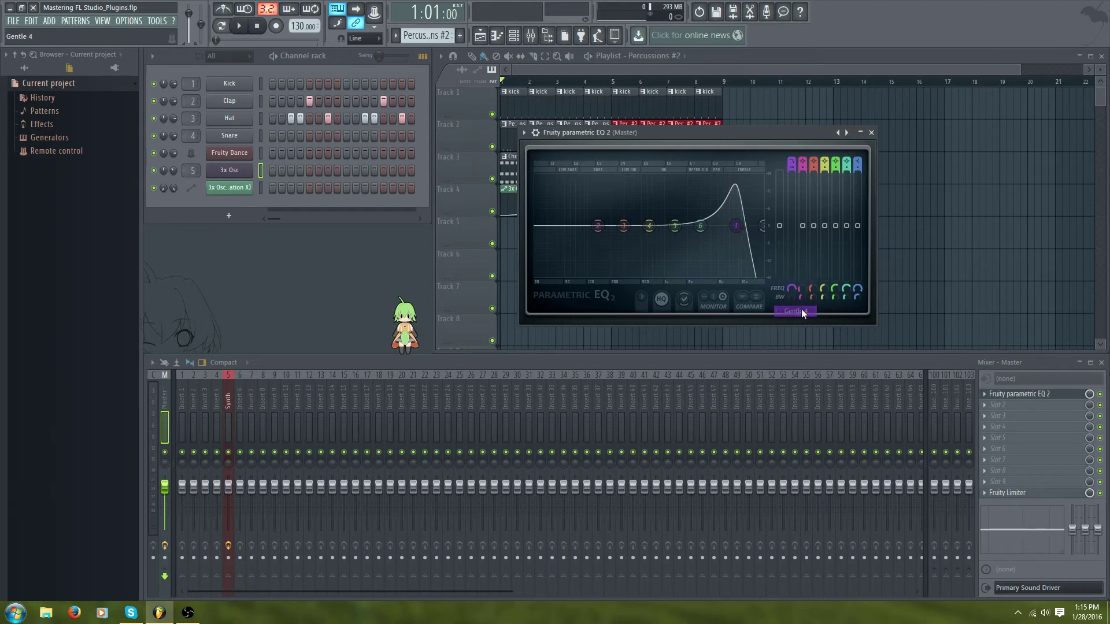
pyautogui.rightClick(740, 231)
pyautogui.moveTo(761, 266)
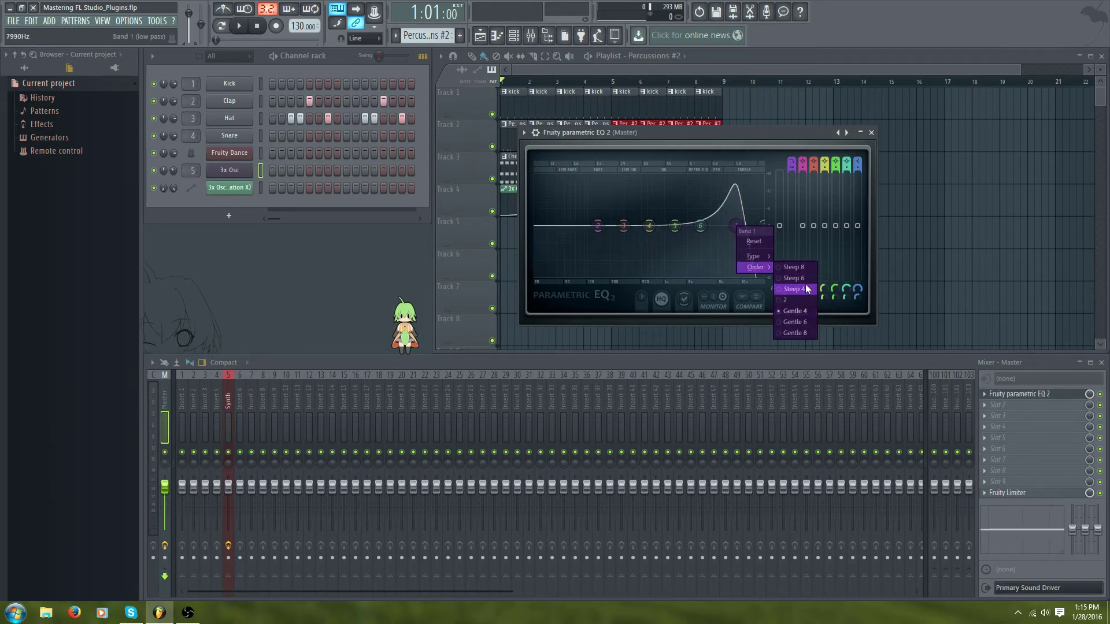
pyautogui.click(806, 284)
pyautogui.moveTo(793, 297); pyautogui.dragTo(793, 295)
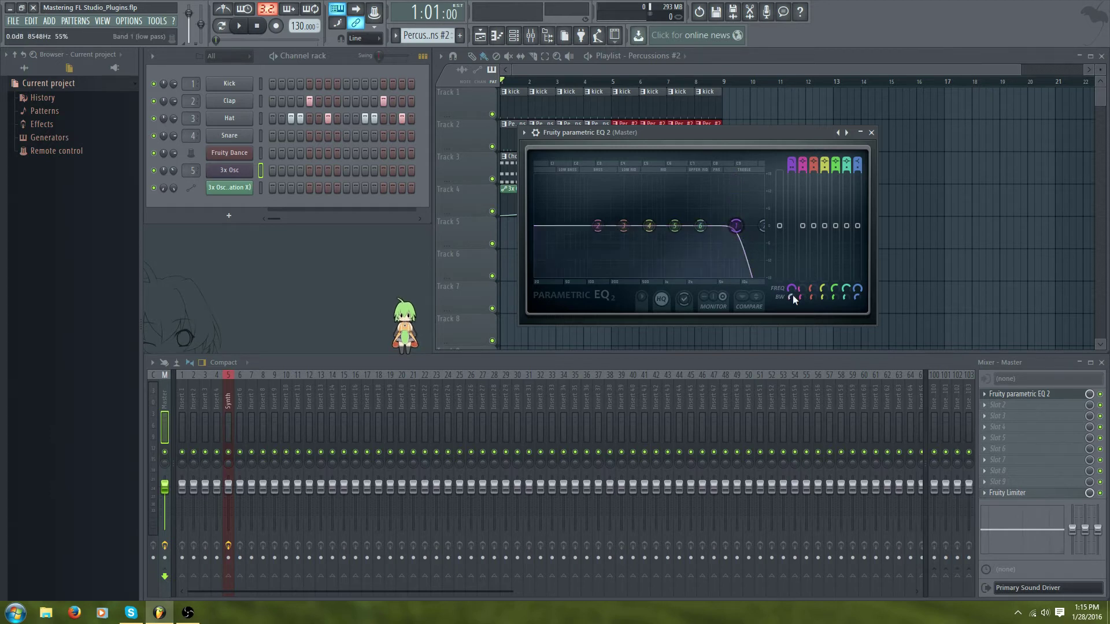
# Set the low-pass band's order to Gentle 4 and fine-tune its bandwidth.
pyautogui.rightClick(737, 228)
pyautogui.moveTo(762, 267)
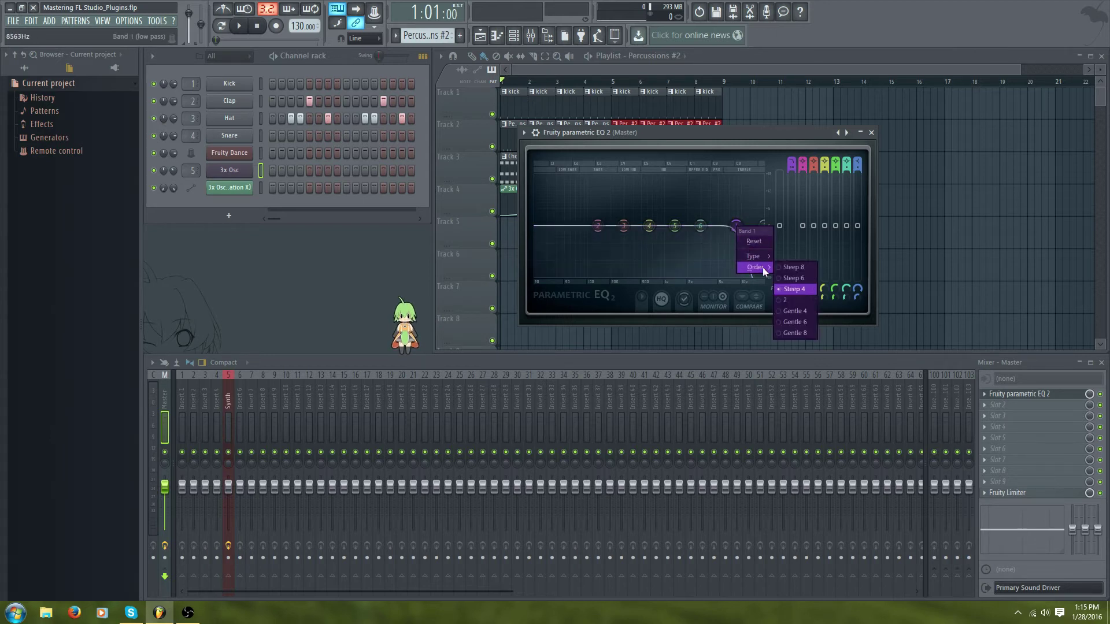
pyautogui.click(801, 312)
pyautogui.moveTo(790, 295)
pyautogui.mouseDown()
pyautogui.moveTo(789, 305)
pyautogui.moveTo(790, 294)
pyautogui.mouseUp()
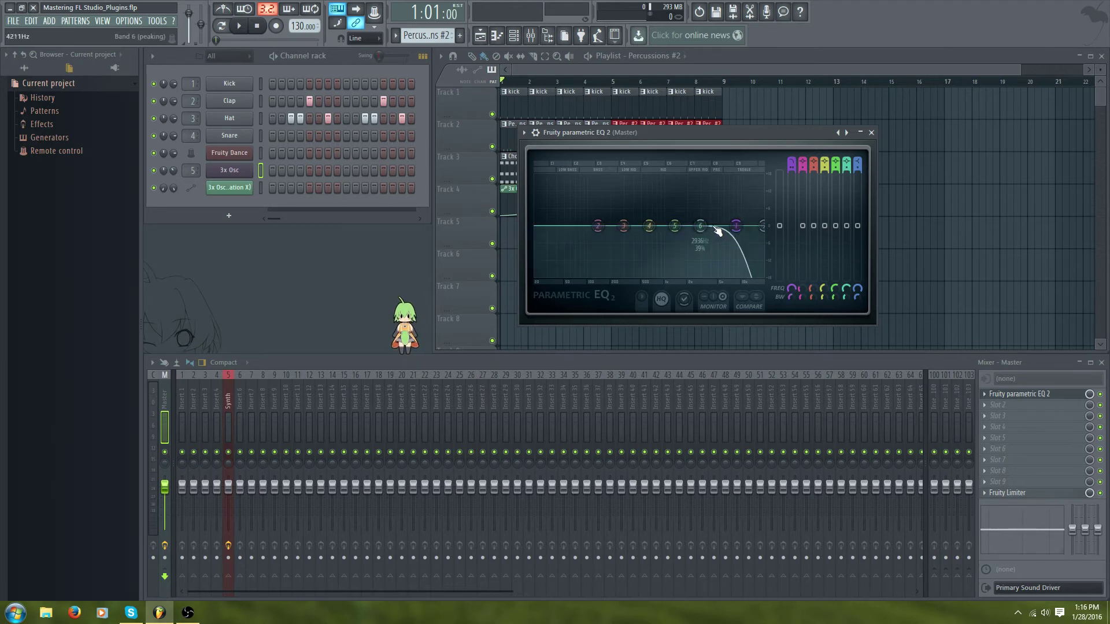
# Return the low-pass band's order to Steep 4 and set its bandwidth to about 56%.
pyautogui.rightClick(736, 225)
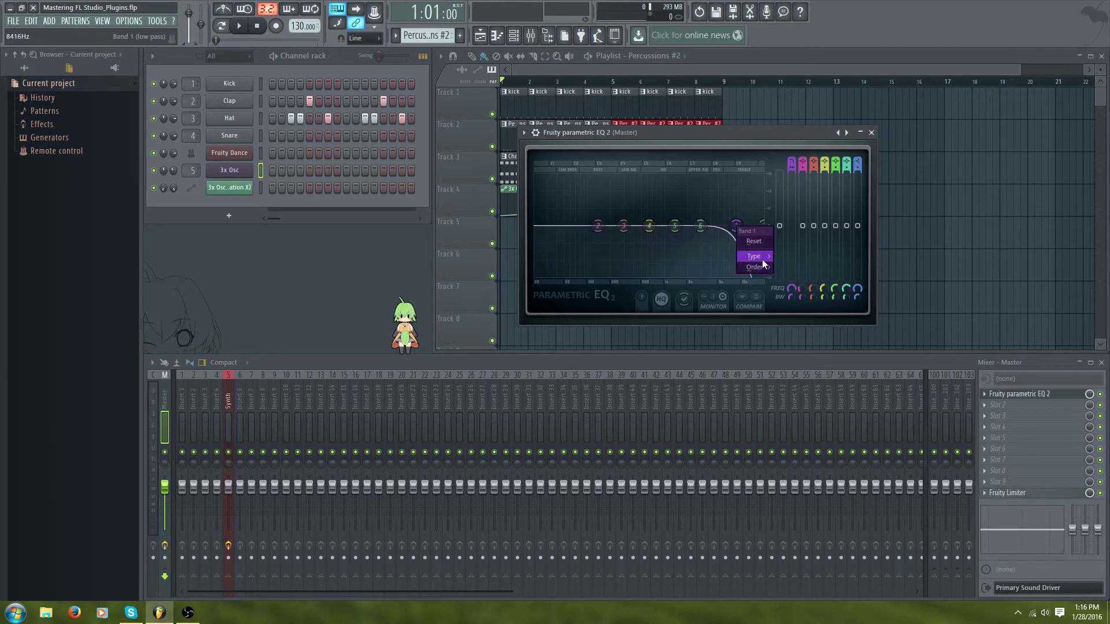
pyautogui.moveTo(763, 263)
pyautogui.click(807, 289)
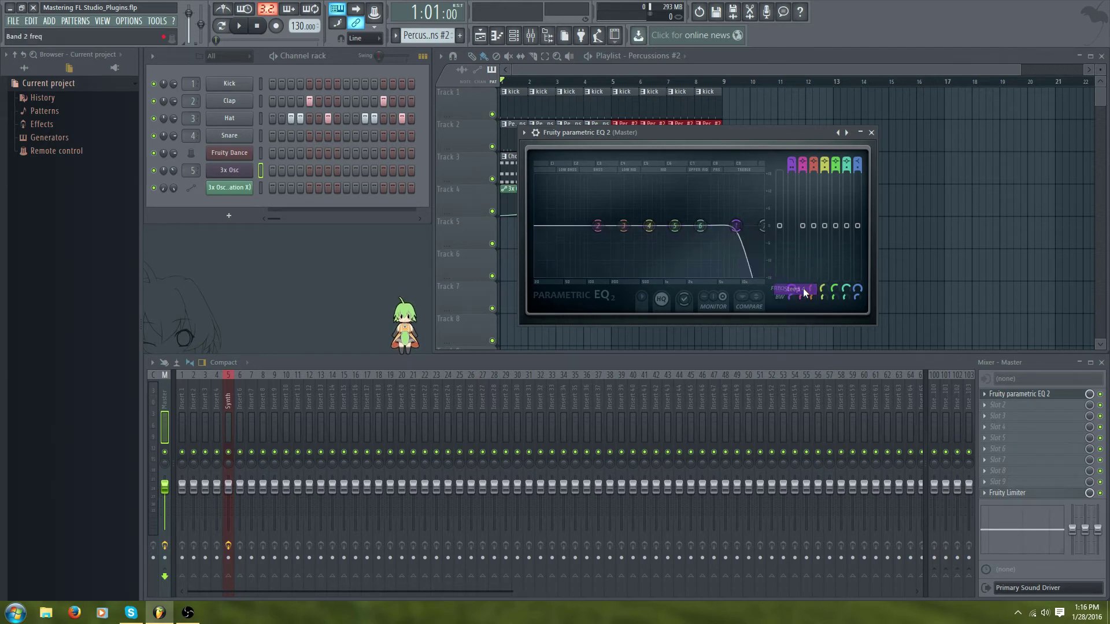
pyautogui.moveTo(793, 297); pyautogui.dragTo(793, 286)
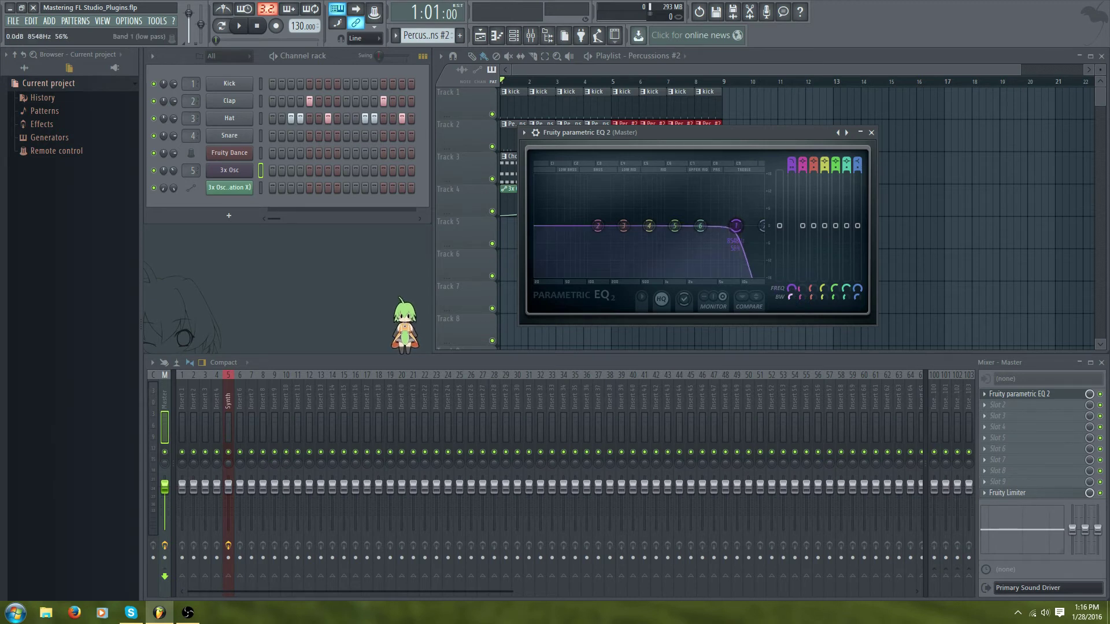
# Reset band 1 to its default settings and change its filter type to Low shelf.
pyautogui.rightClick(736, 226)
pyautogui.moveTo(765, 268)
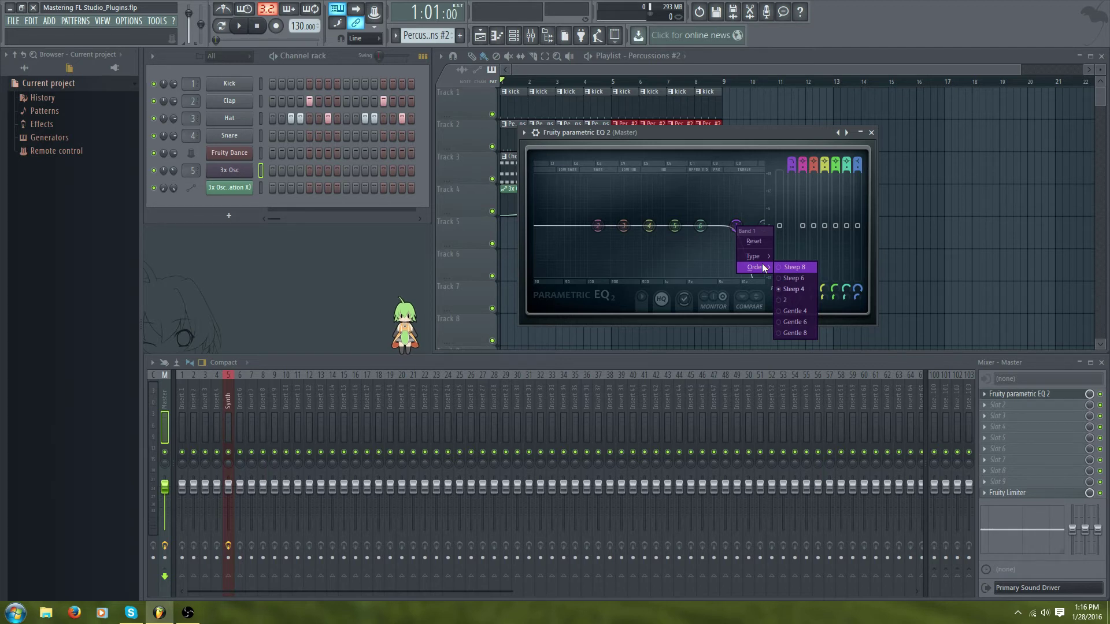
pyautogui.click(754, 241)
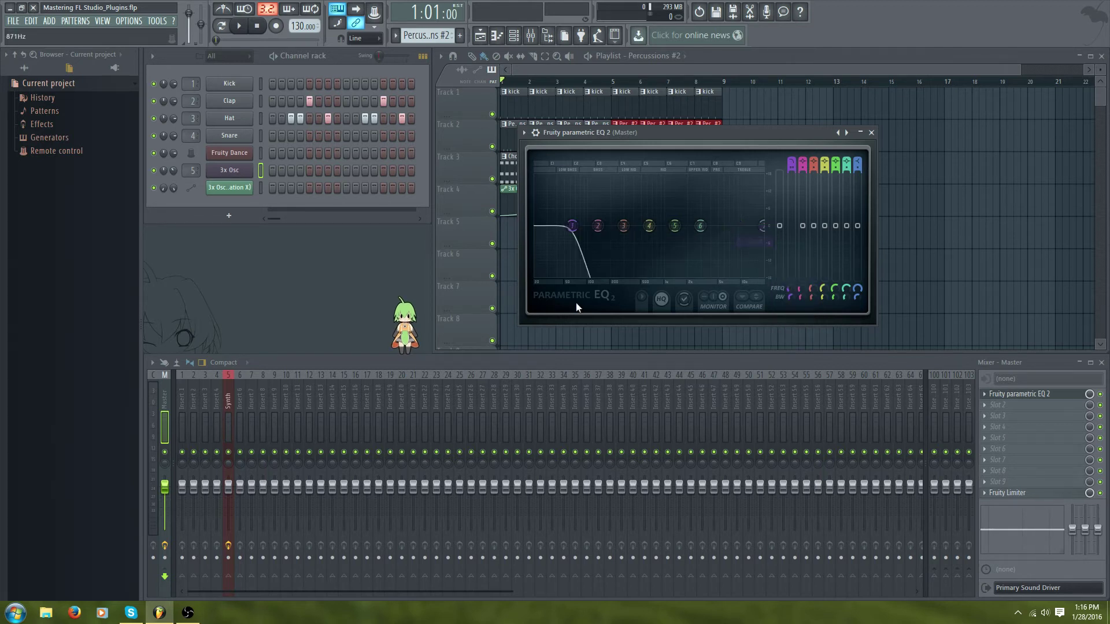
pyautogui.rightClick(572, 226)
pyautogui.moveTo(595, 256)
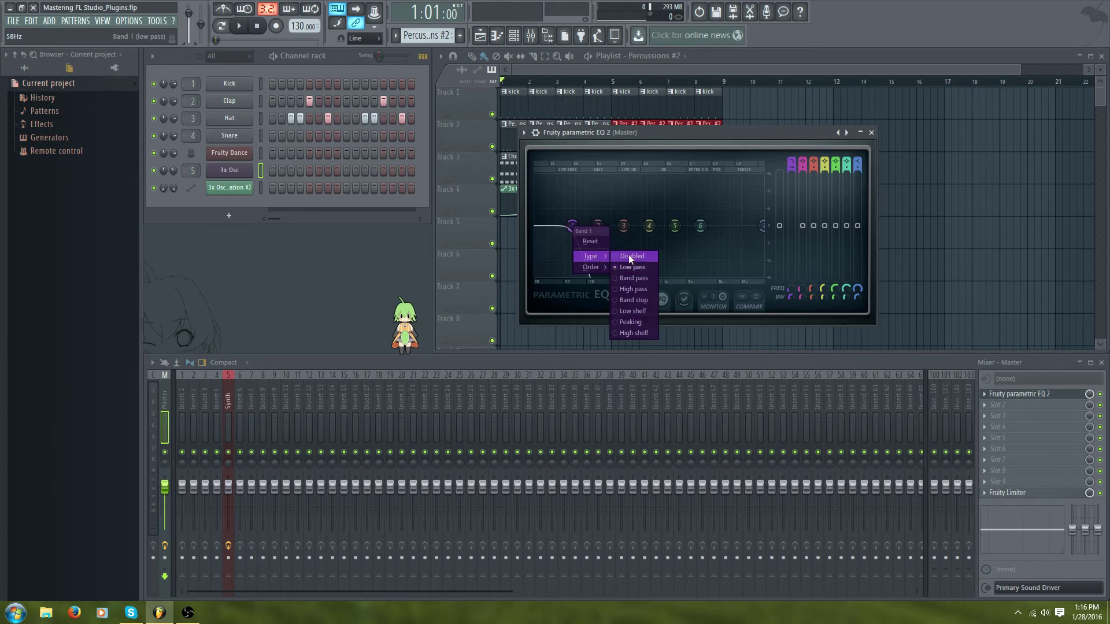
pyautogui.click(647, 311)
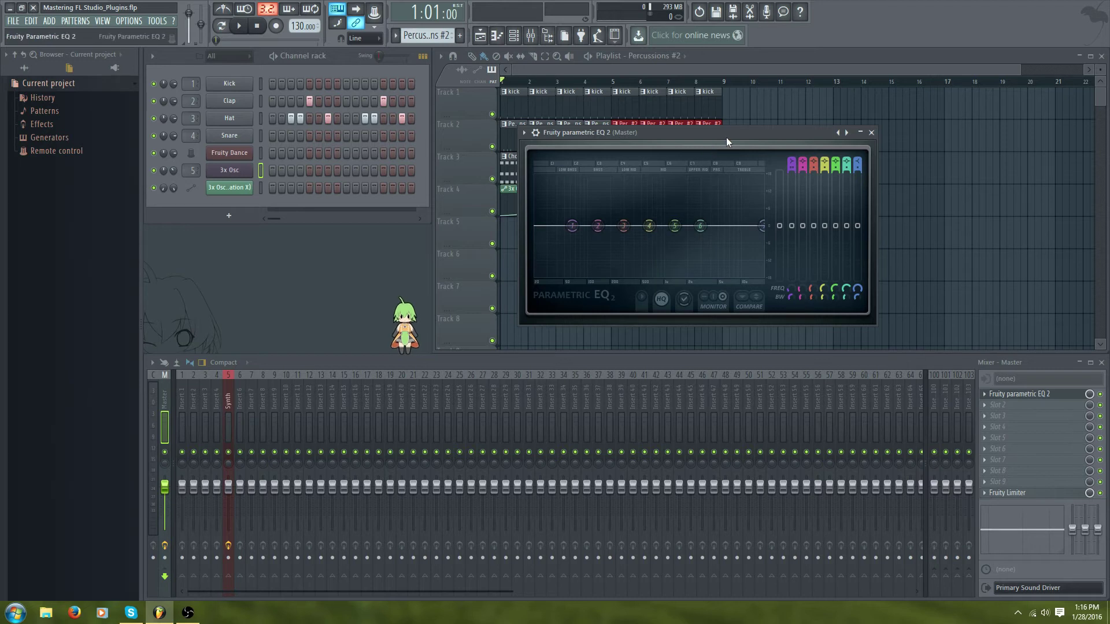
# Cut and boost peaking band 4 around 630 Hz, finishing with its level back at the flat line.
pyautogui.moveTo(726, 137); pyautogui.dragTo(742, 156)
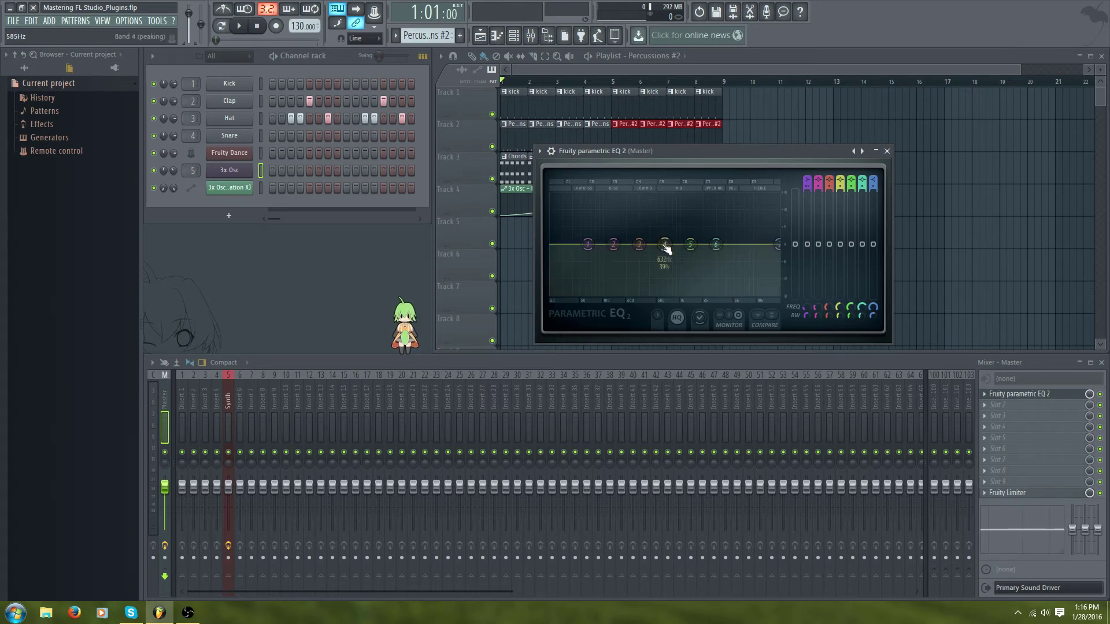
pyautogui.moveTo(666, 247); pyautogui.dragTo(663, 262)
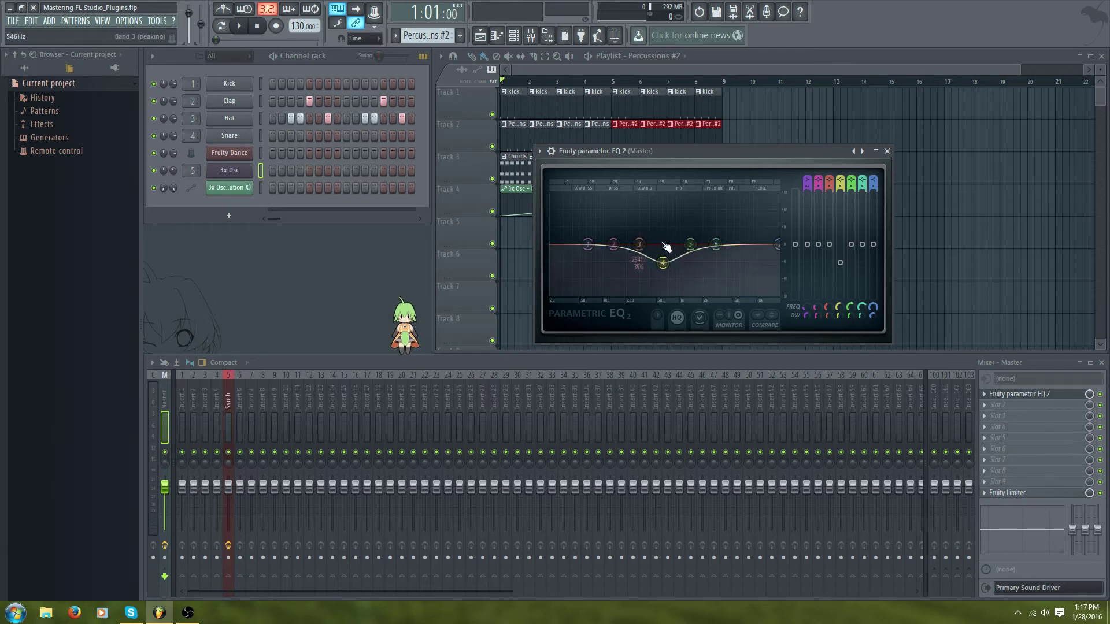
pyautogui.moveTo(667, 264); pyautogui.dragTo(667, 237)
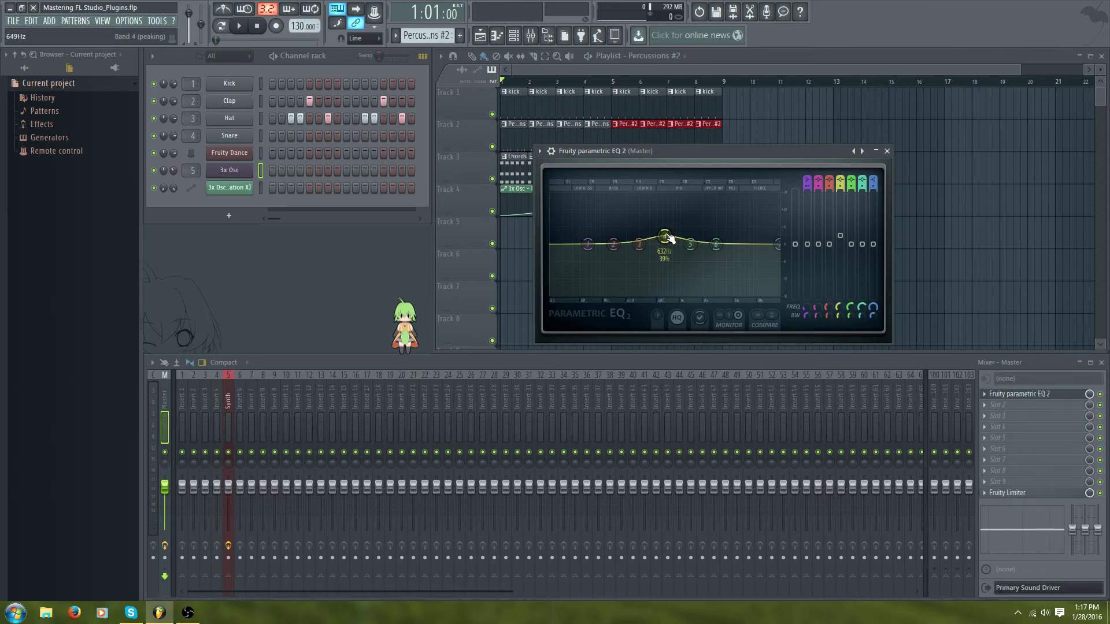
pyautogui.moveTo(670, 238); pyautogui.dragTo(671, 240)
pyautogui.moveTo(666, 238); pyautogui.dragTo(668, 261)
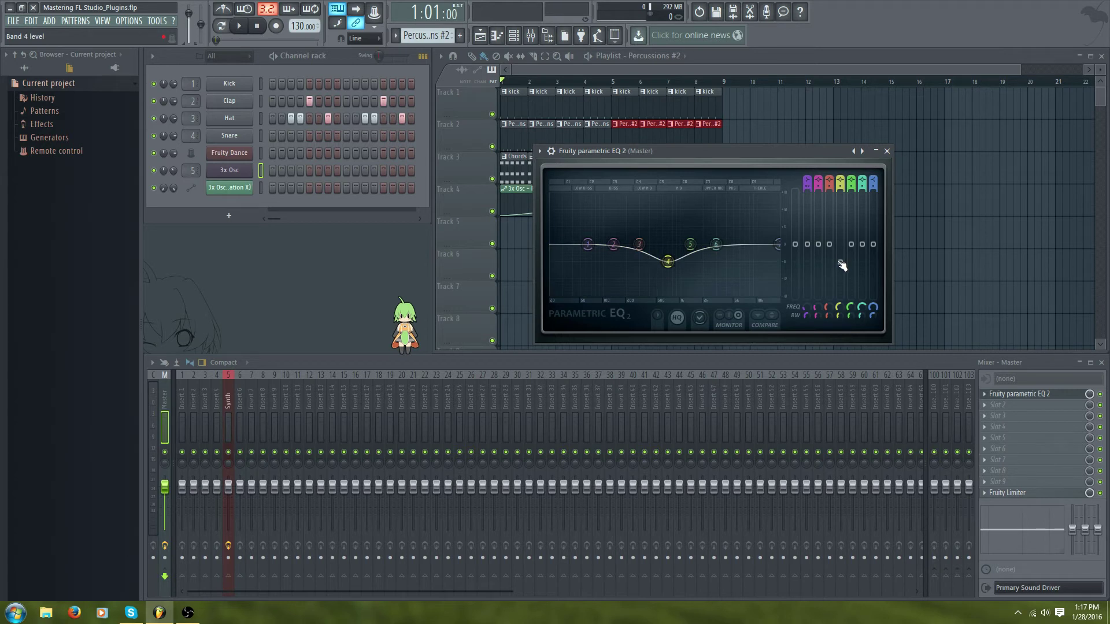
pyautogui.moveTo(843, 265); pyautogui.dragTo(842, 245)
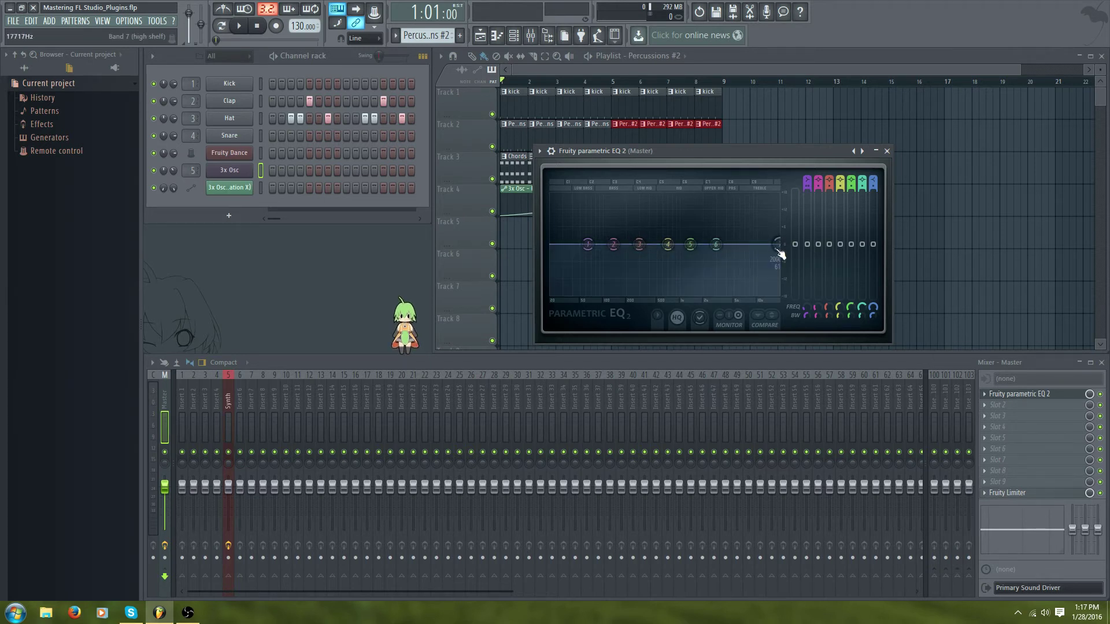
# Play the song while boosting high-shelf band 7 by about 6.3 dB near 8434 Hz and raising low-shelf band 1, and stop playback.
pyautogui.press('space')
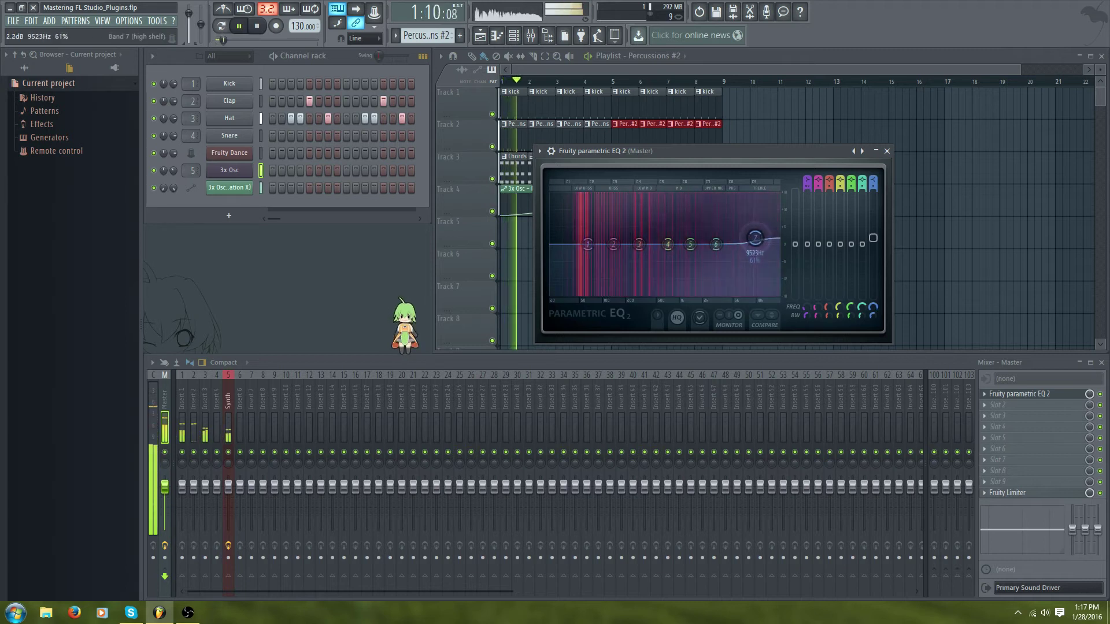
pyautogui.moveTo(781, 254); pyautogui.dragTo(752, 226)
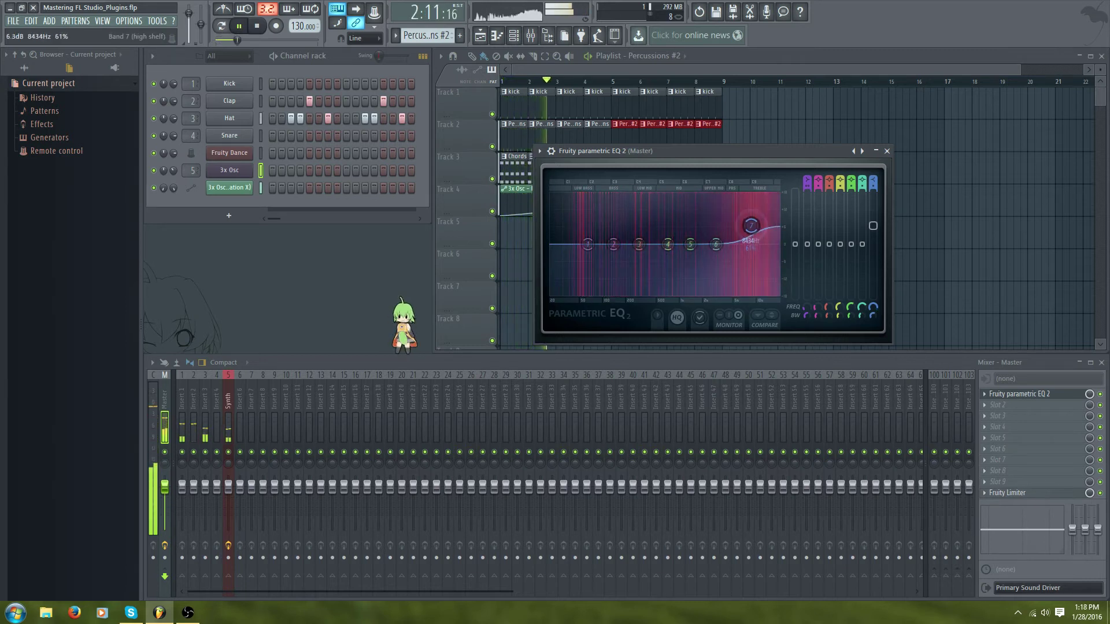
pyautogui.moveTo(588, 245); pyautogui.dragTo(593, 214)
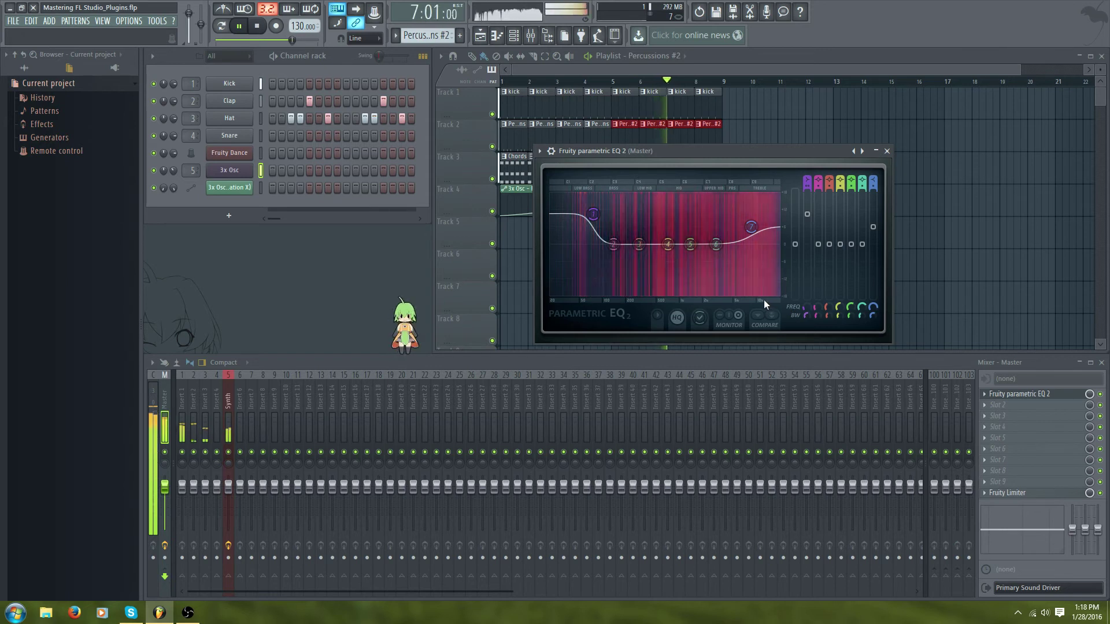
pyautogui.press('space')
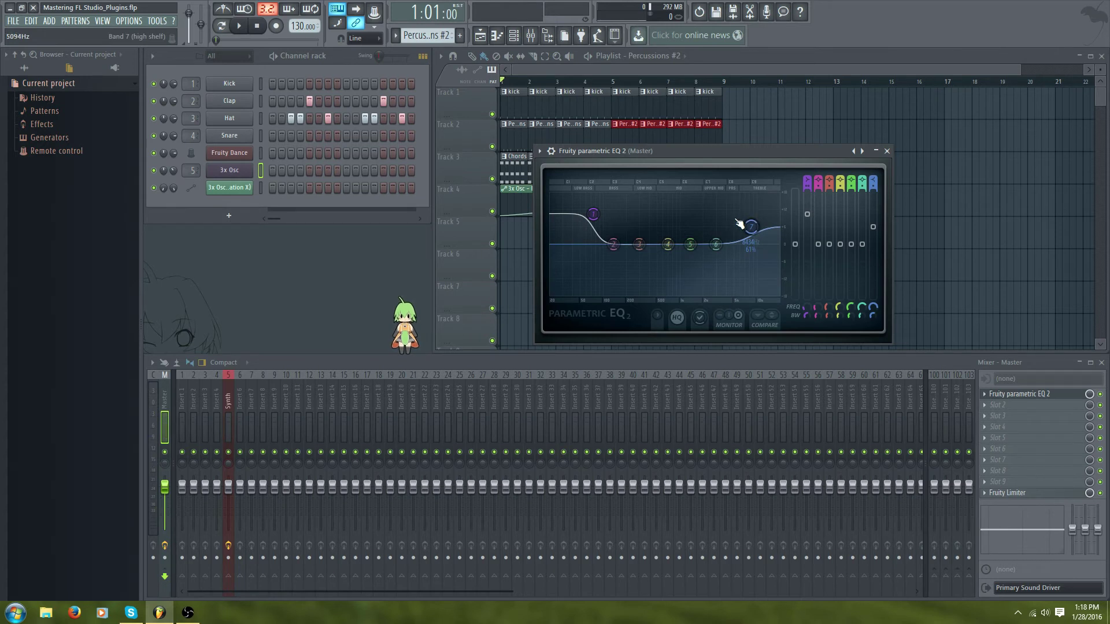
# Move high-shelf band 7 to about 10898 Hz and reset the levels of bands 7 and 1 to 0 dB.
pyautogui.moveTo(751, 226)
pyautogui.mouseDown()
pyautogui.moveTo(759, 244)
pyautogui.moveTo(759, 232)
pyautogui.mouseUp()
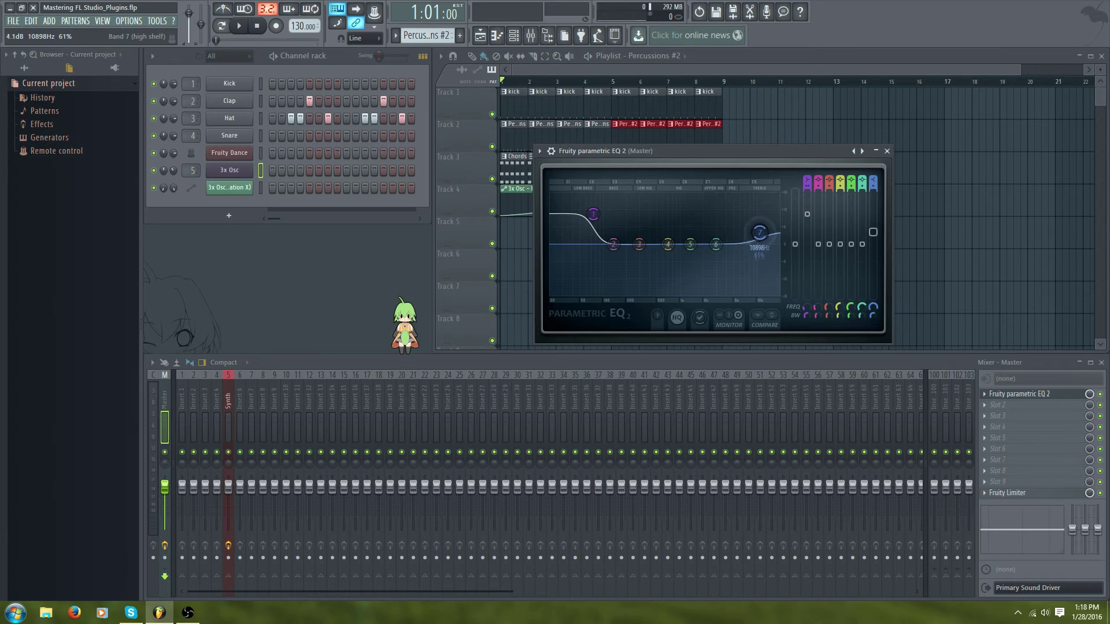
pyautogui.keyDown('alt'); pyautogui.click(874, 239); pyautogui.keyUp('alt')
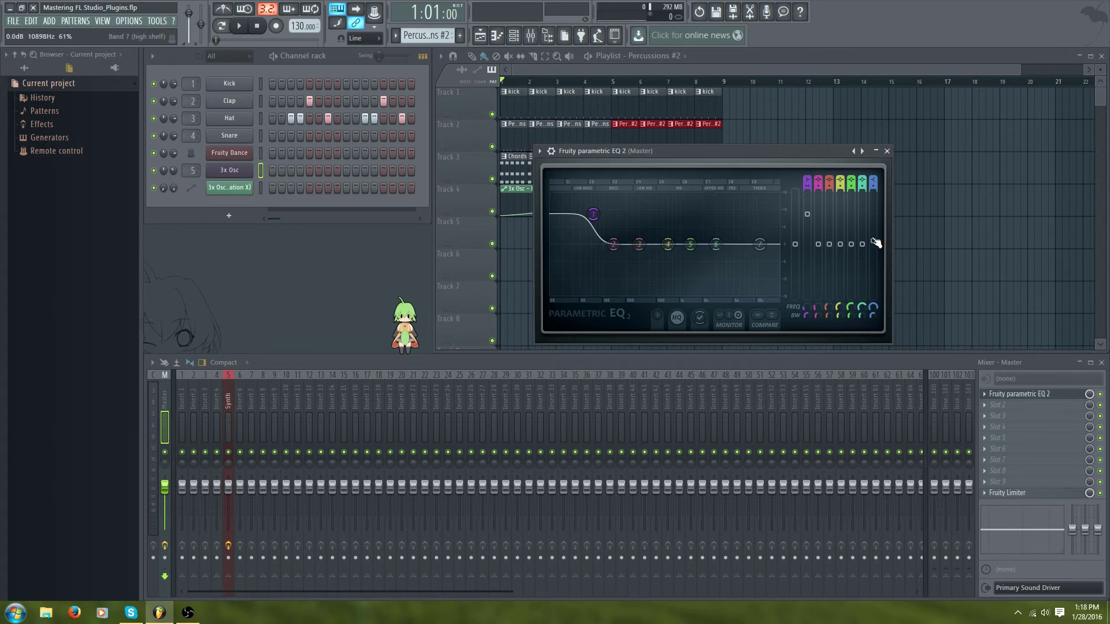
pyautogui.keyDown('alt'); pyautogui.click(813, 239); pyautogui.keyUp('alt')
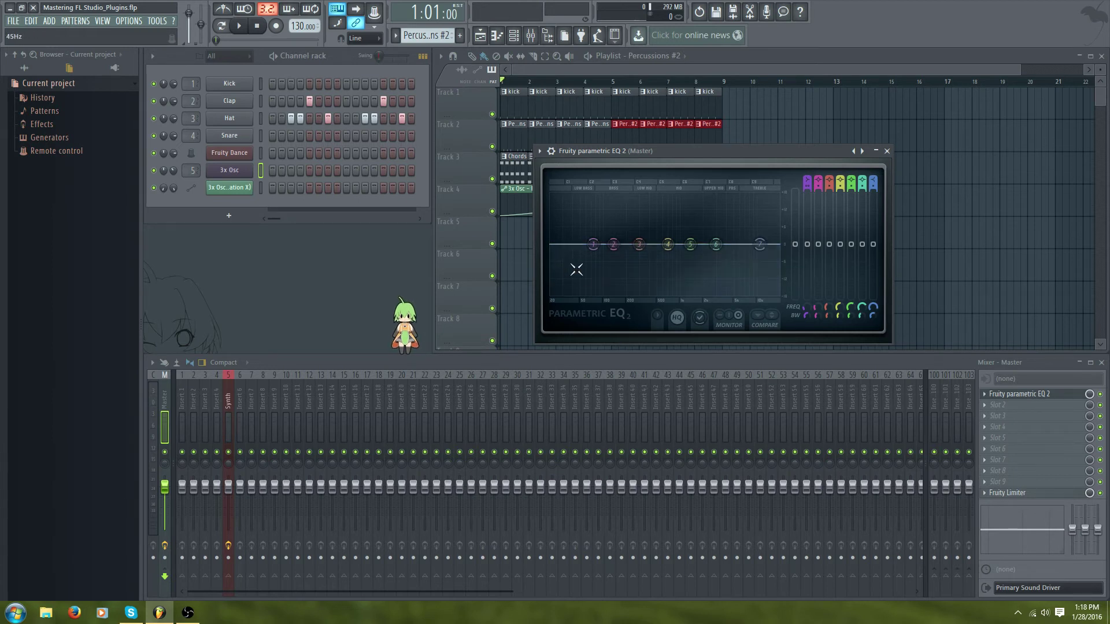
# Boost bands 7 and 6, try band 6 at 3.7 dB and 3546 Hz, and flatten both bands.
pyautogui.moveTo(877, 248); pyautogui.dragTo(863, 203)
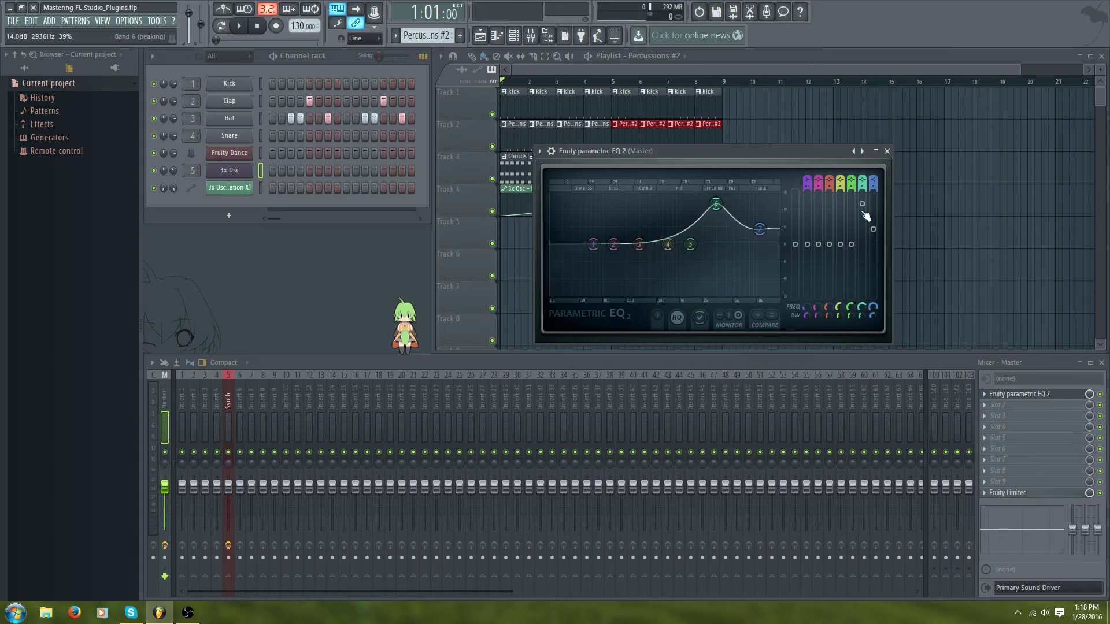
pyautogui.moveTo(866, 217)
pyautogui.mouseDown()
pyautogui.moveTo(864, 244)
pyautogui.moveTo(874, 244)
pyautogui.moveTo(862, 223)
pyautogui.moveTo(862, 233)
pyautogui.mouseUp()
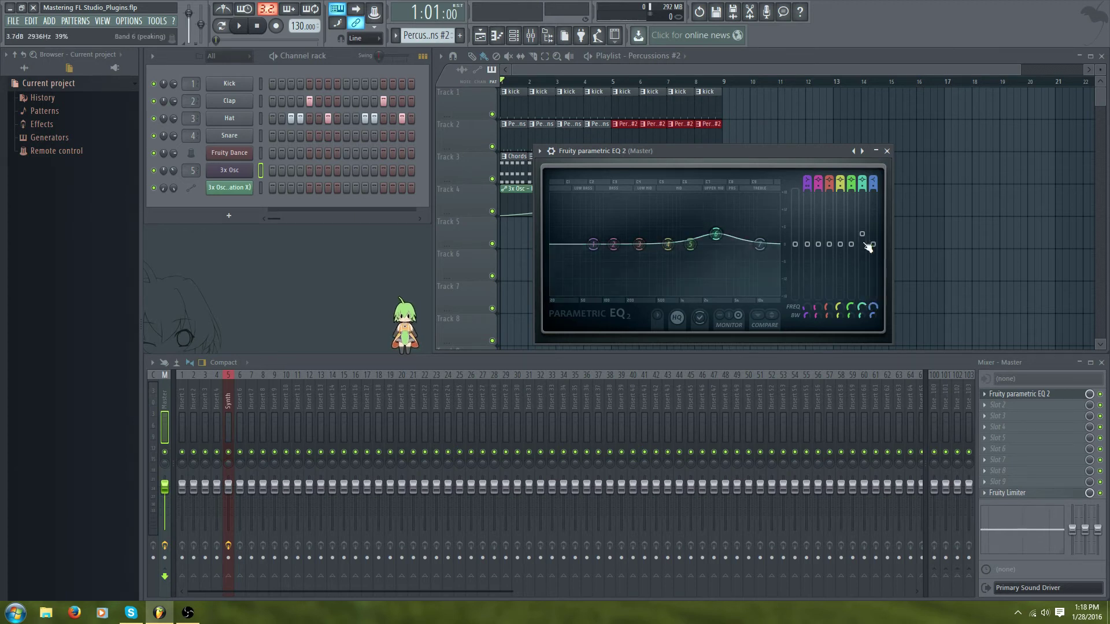
pyautogui.moveTo(863, 308); pyautogui.dragTo(863, 304)
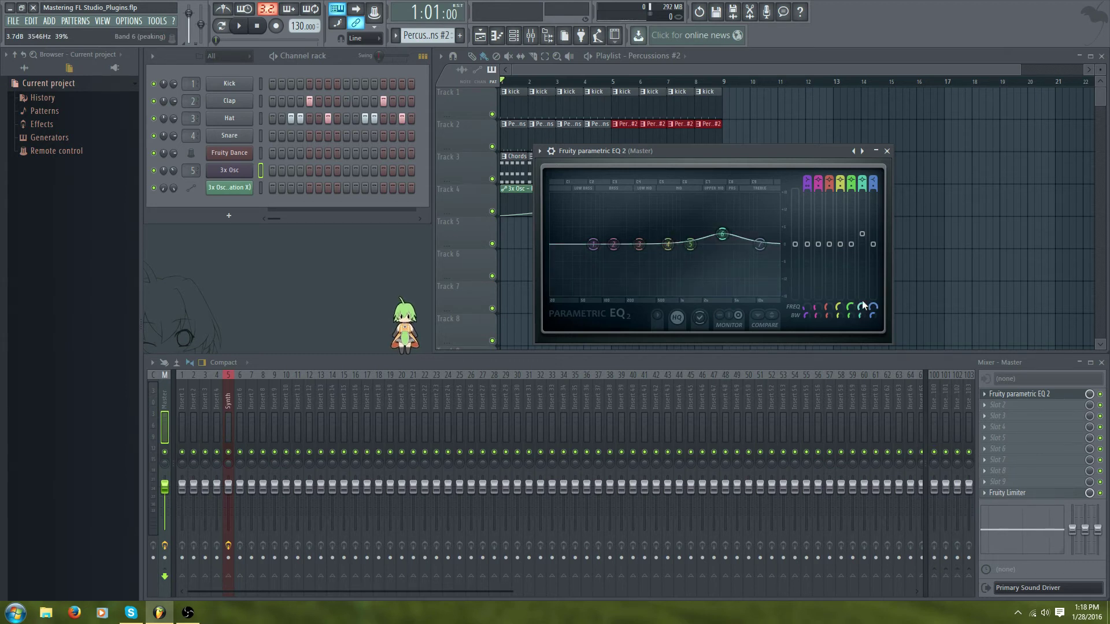
pyautogui.moveTo(722, 234)
pyautogui.mouseDown()
pyautogui.moveTo(723, 243)
pyautogui.moveTo(707, 231)
pyautogui.moveTo(706, 245)
pyautogui.moveTo(730, 244)
pyautogui.mouseUp()
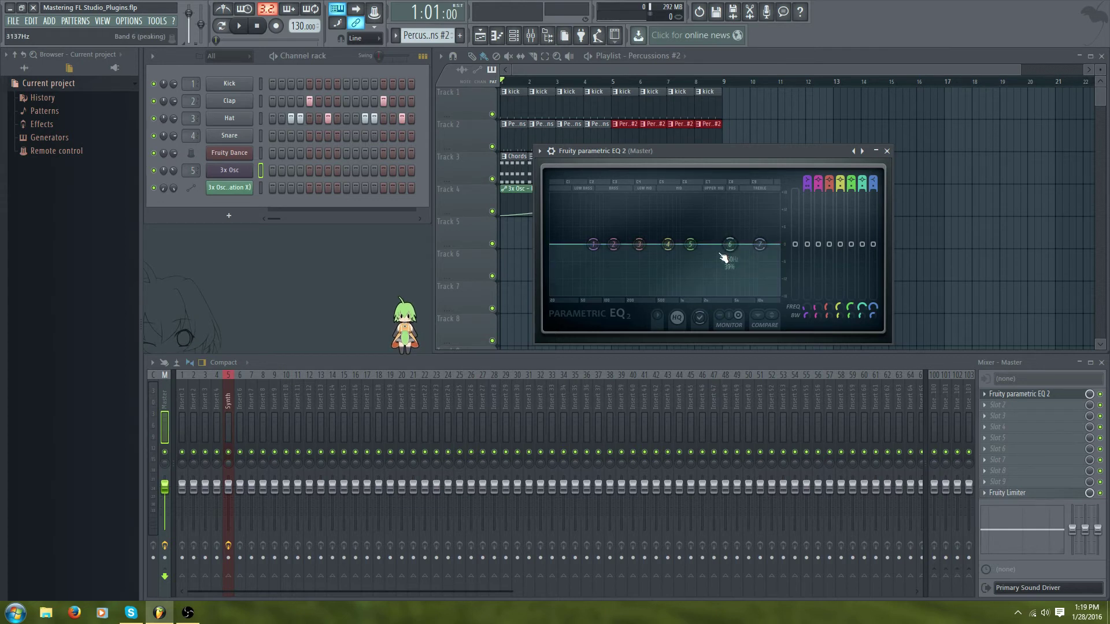
# Close the Master EQ and open the Fruity parametric EQ 2 on the Synth mixer track.
pyautogui.click(887, 151)
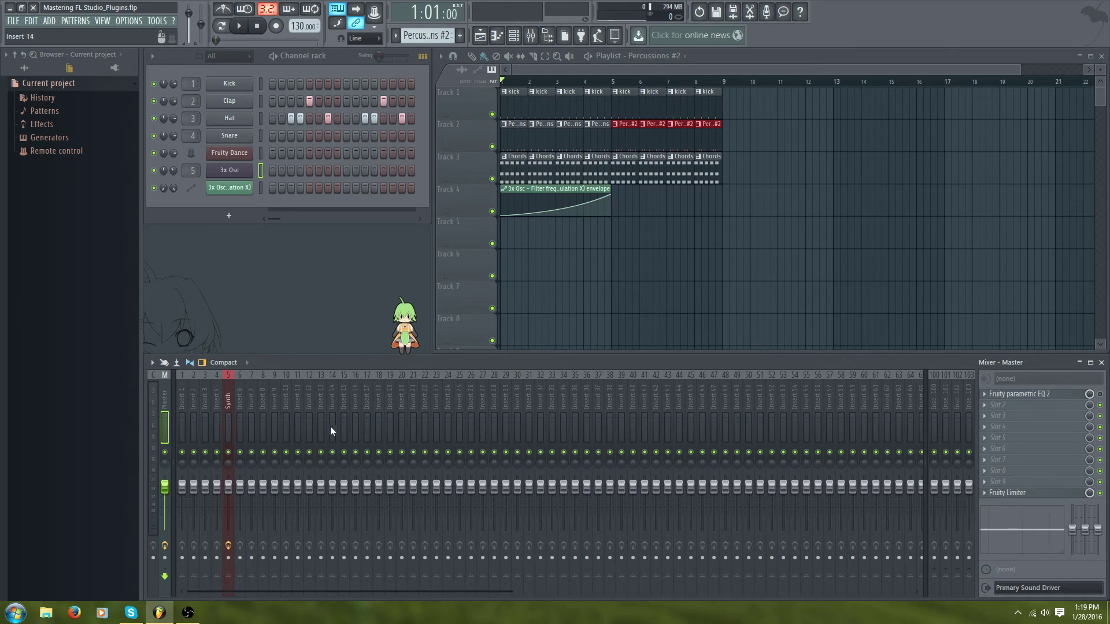
pyautogui.click(227, 406)
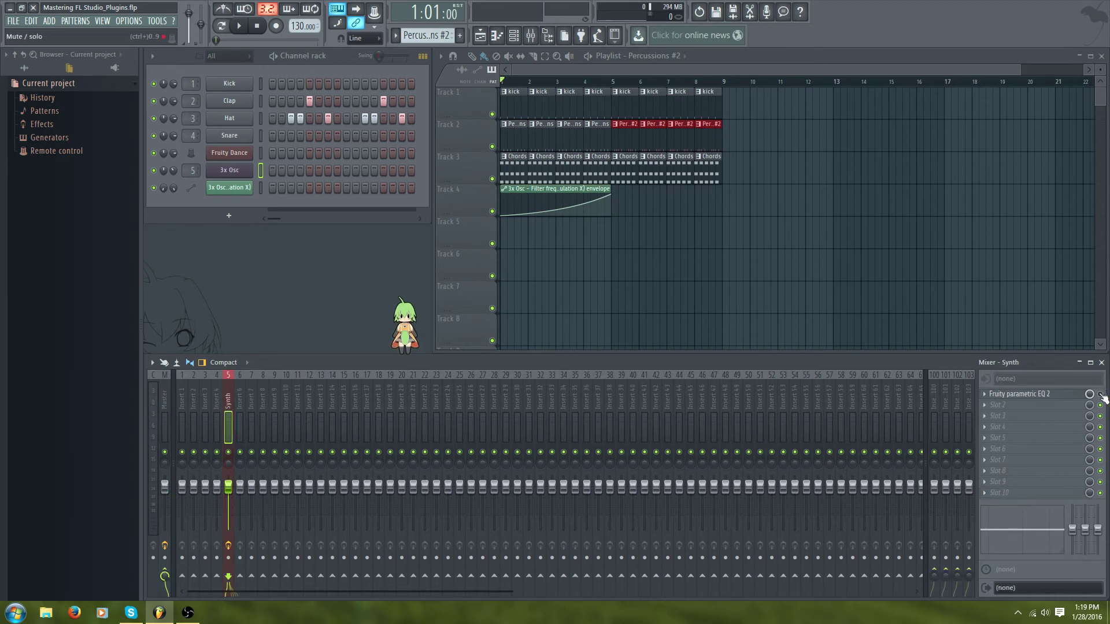
pyautogui.click(1046, 396)
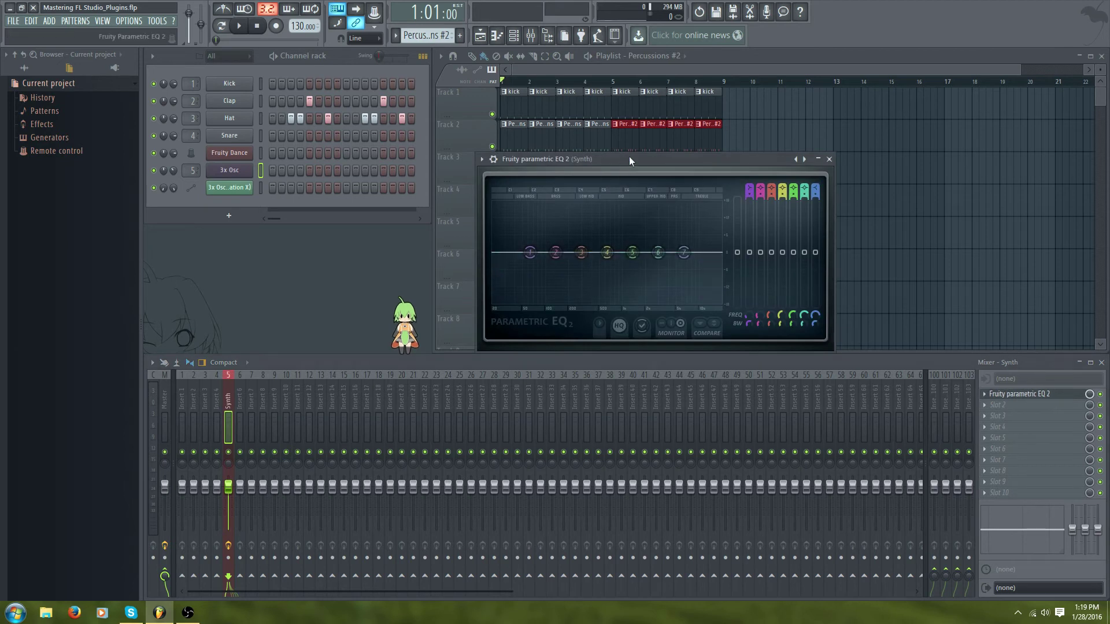
pyautogui.moveTo(629, 156); pyautogui.dragTo(737, 175)
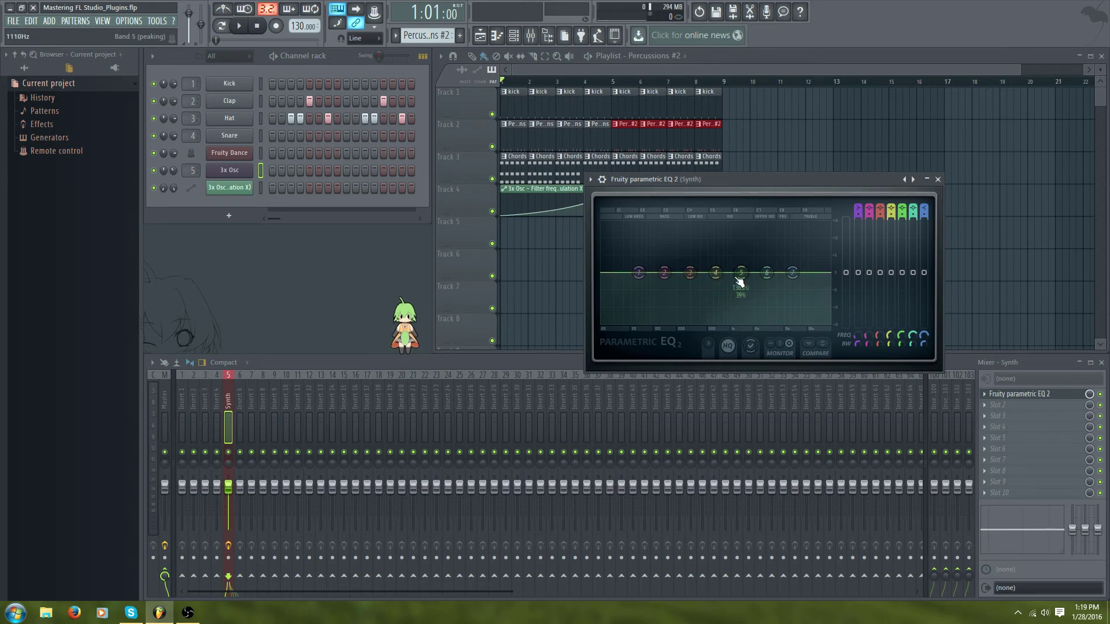
# Set the playback position to bar 5 and select the playlist range from bar 5 to bar 9.
pyautogui.click(614, 82)
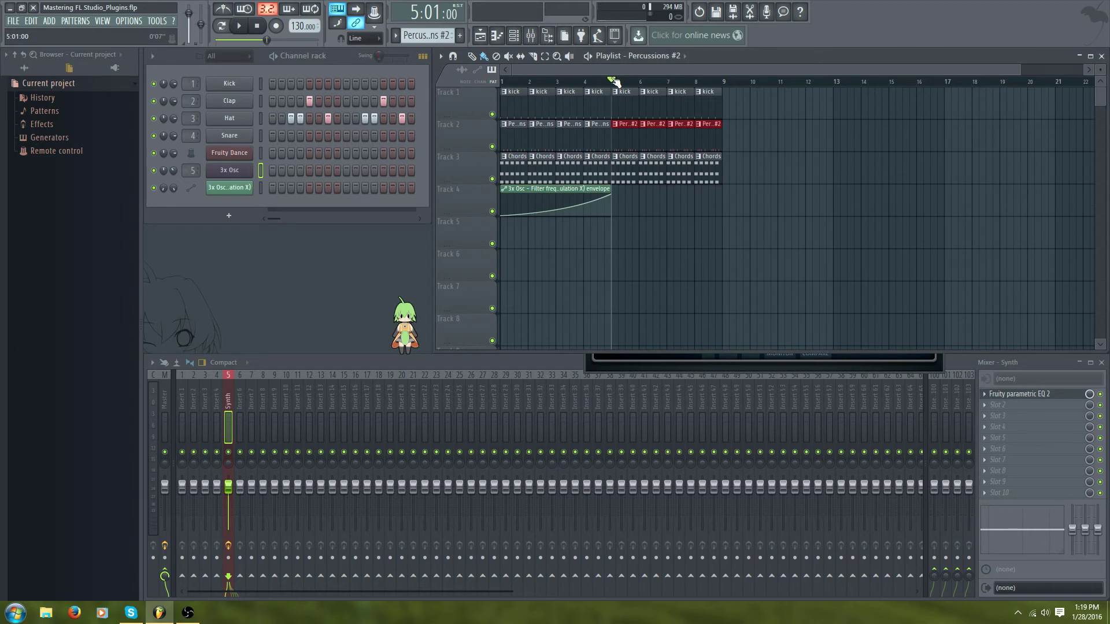
pyautogui.moveTo(615, 82); pyautogui.dragTo(726, 86)
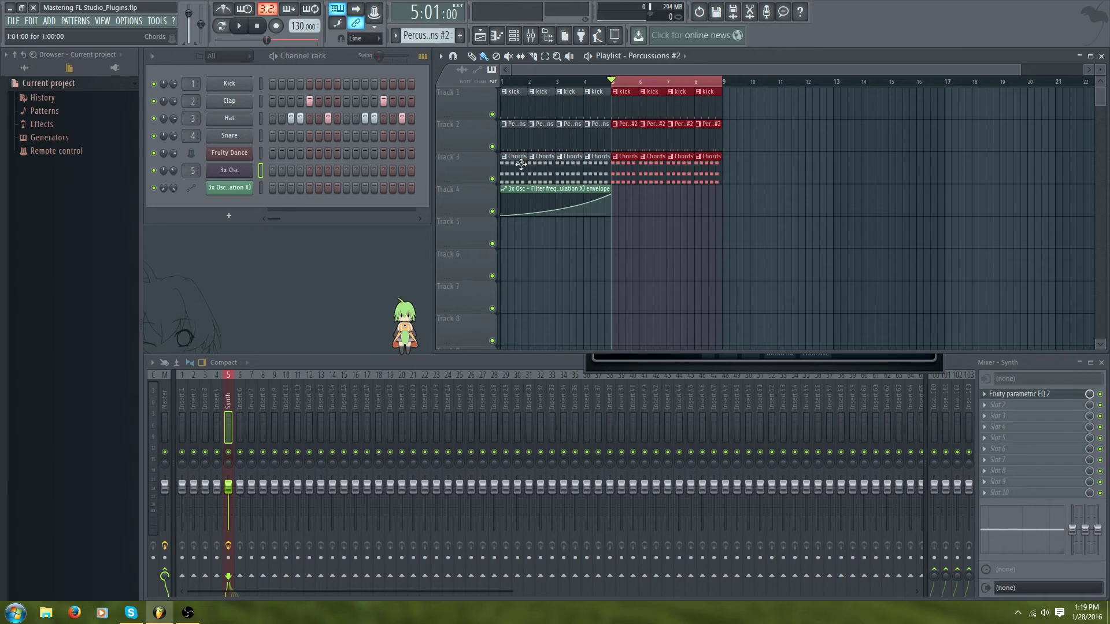
# Play the selected loop, open the Synth track's EQ, try boosting band 5, and boost band 6 at a higher frequency.
pyautogui.press('space')
pyautogui.click(1017, 397)
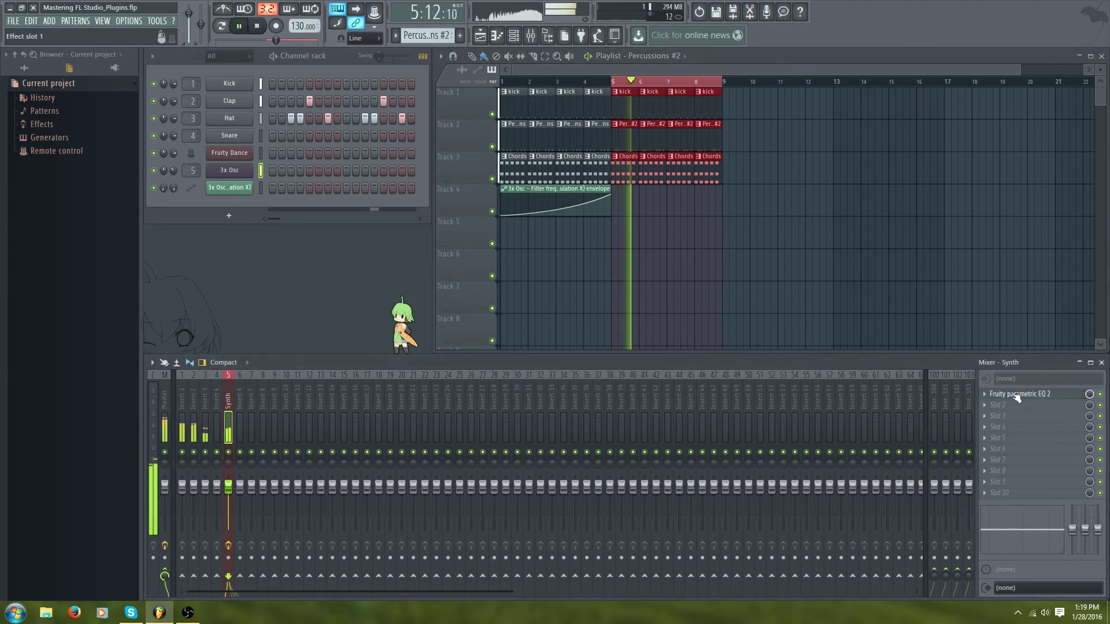
pyautogui.click(1016, 397)
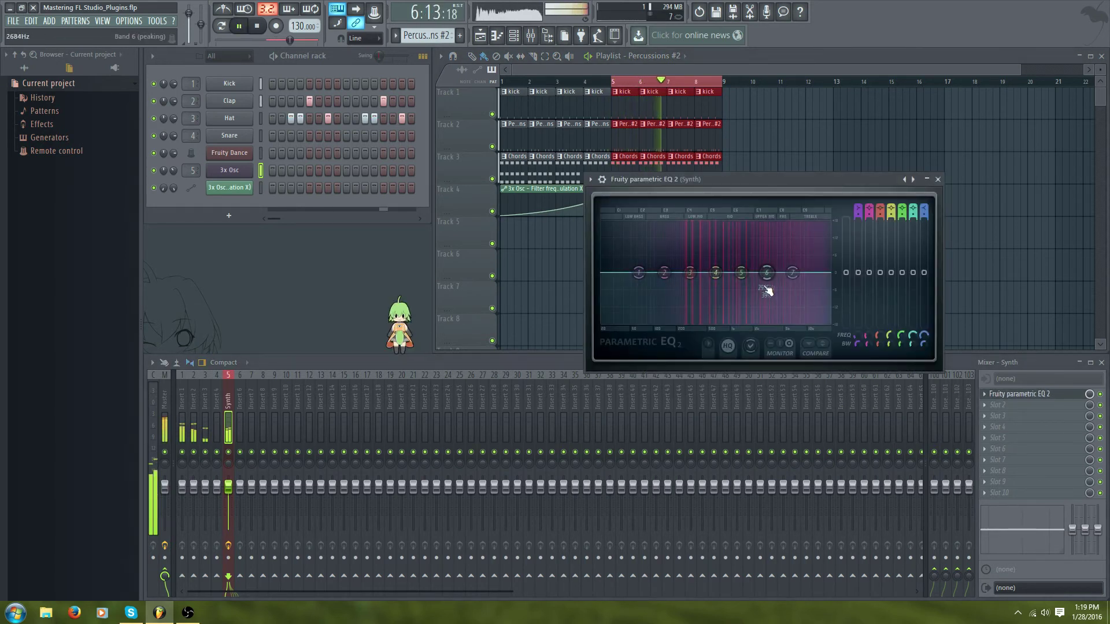
pyautogui.moveTo(742, 273)
pyautogui.mouseDown()
pyautogui.moveTo(746, 256)
pyautogui.moveTo(746, 267)
pyautogui.mouseUp()
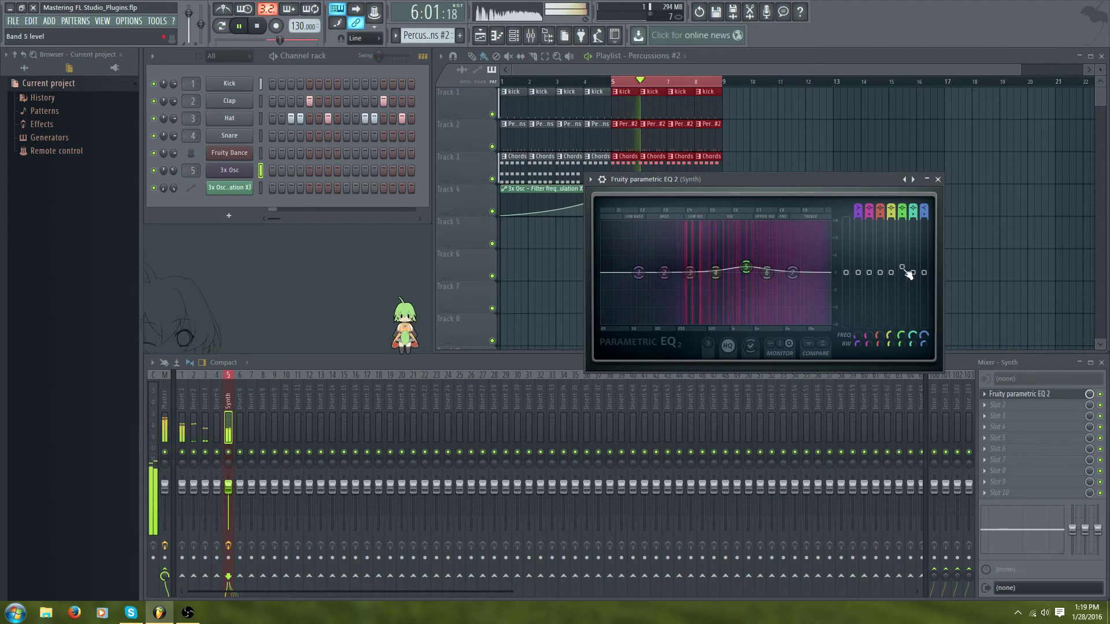
pyautogui.moveTo(913, 273); pyautogui.dragTo(913, 261)
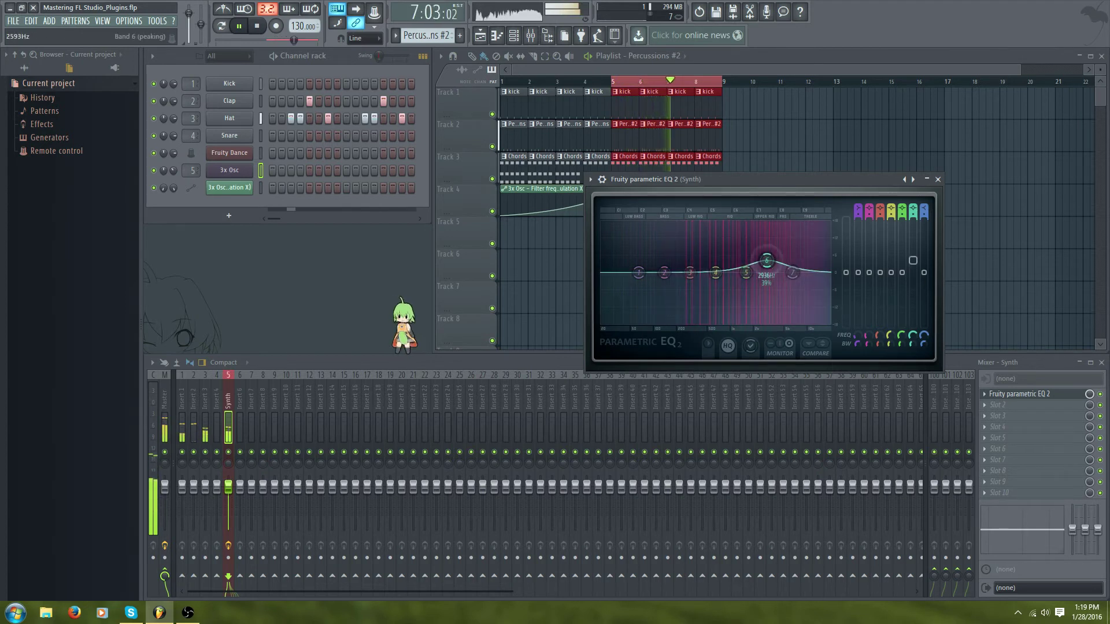
pyautogui.moveTo(766, 261)
pyautogui.mouseDown()
pyautogui.moveTo(794, 250)
pyautogui.moveTo(782, 253)
pyautogui.mouseUp()
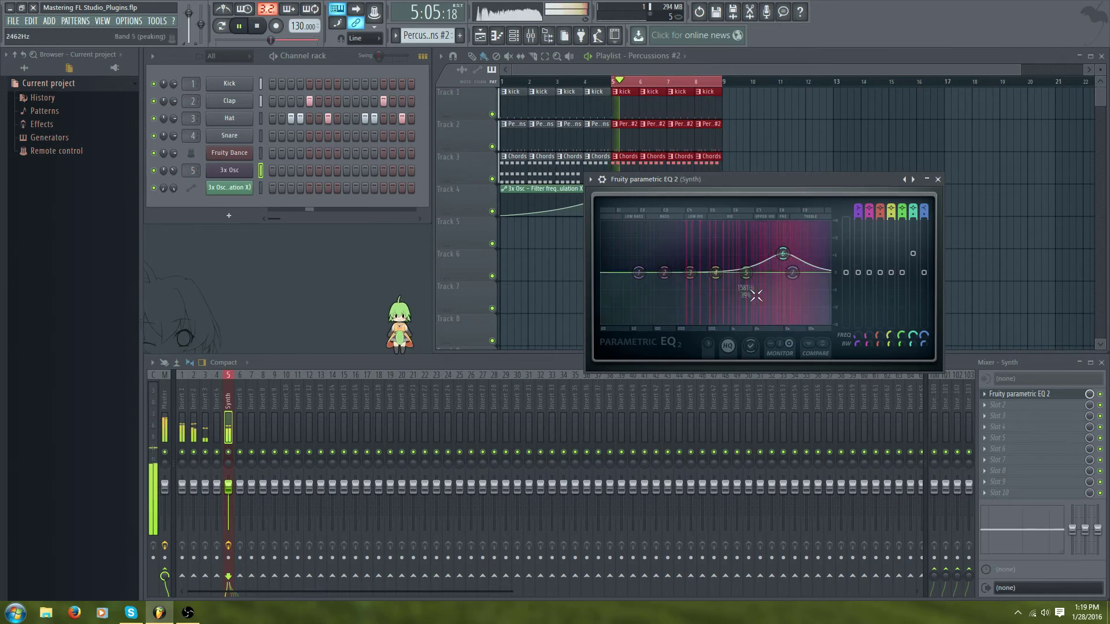
# Boost low-shelf band 1 to 18.0 dB at about 194 Hz and stop playback.
pyautogui.moveTo(639, 273); pyautogui.dragTo(674, 224)
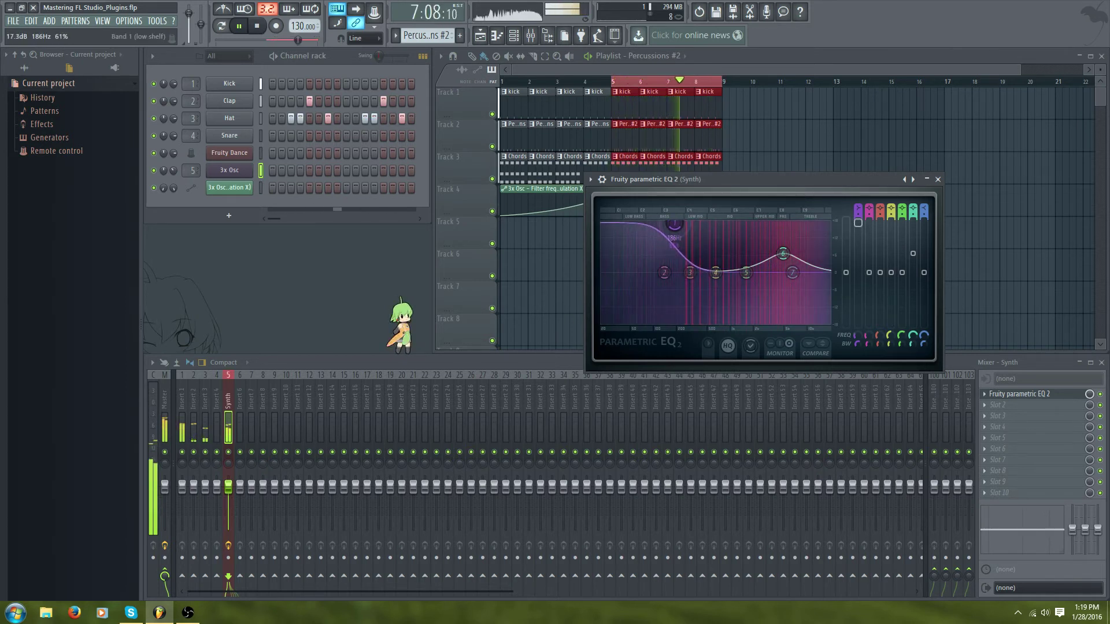
pyautogui.press('space')
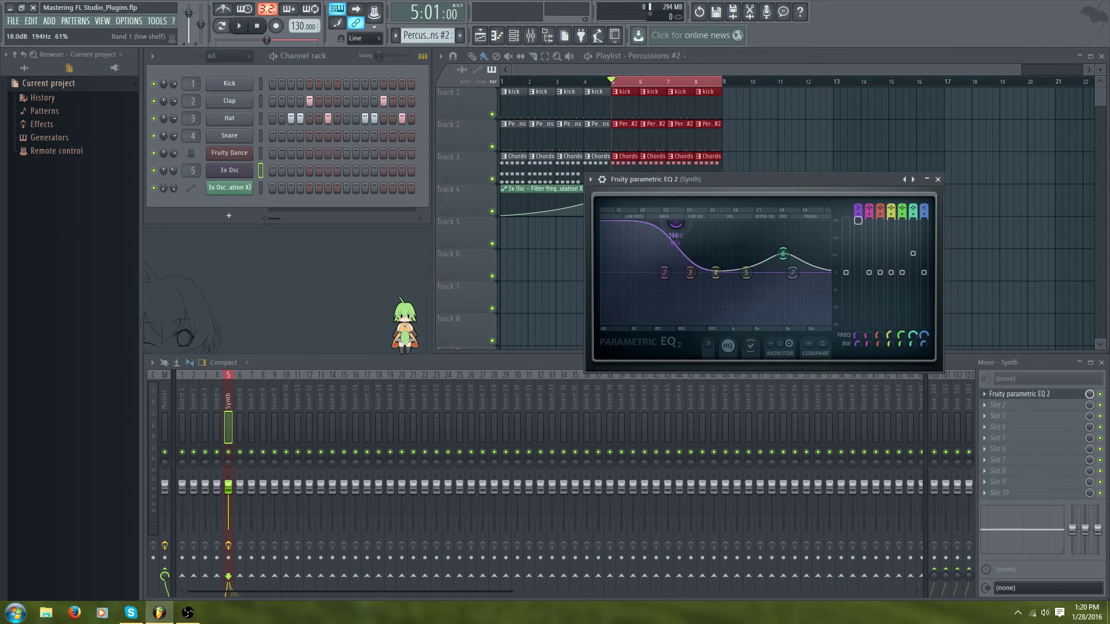
pyautogui.moveTo(675, 223); pyautogui.dragTo(670, 223)
pyautogui.moveTo(670, 223); pyautogui.dragTo(675, 223)
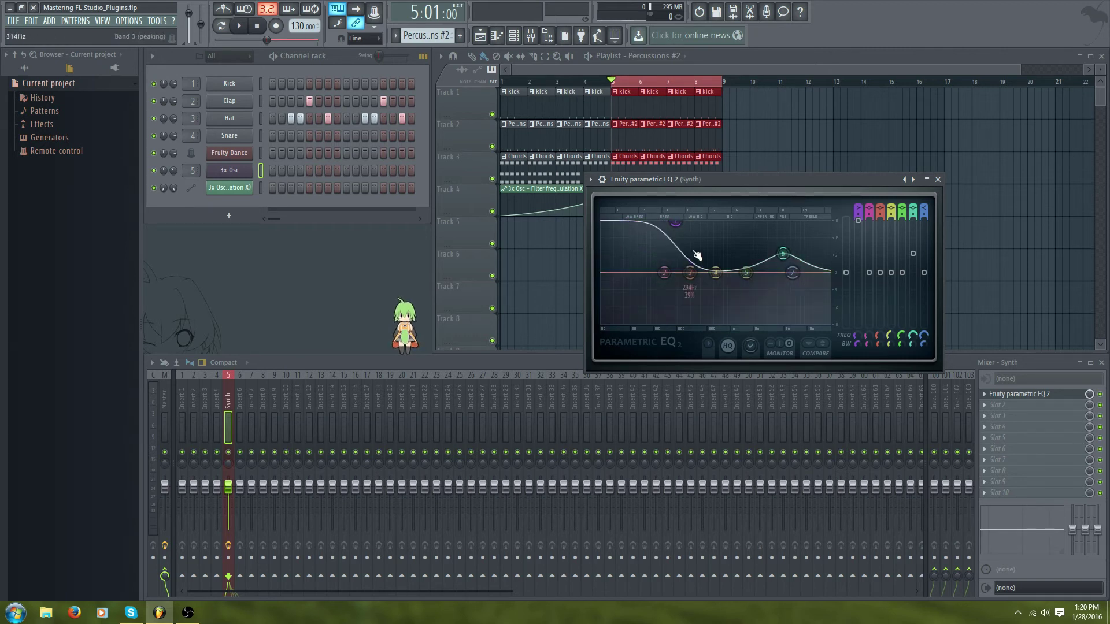
# Change band 1 to a high pass filter, lower its frequency into the bass end, and set its order to Gentle 4.
pyautogui.rightClick(673, 224)
pyautogui.moveTo(699, 252)
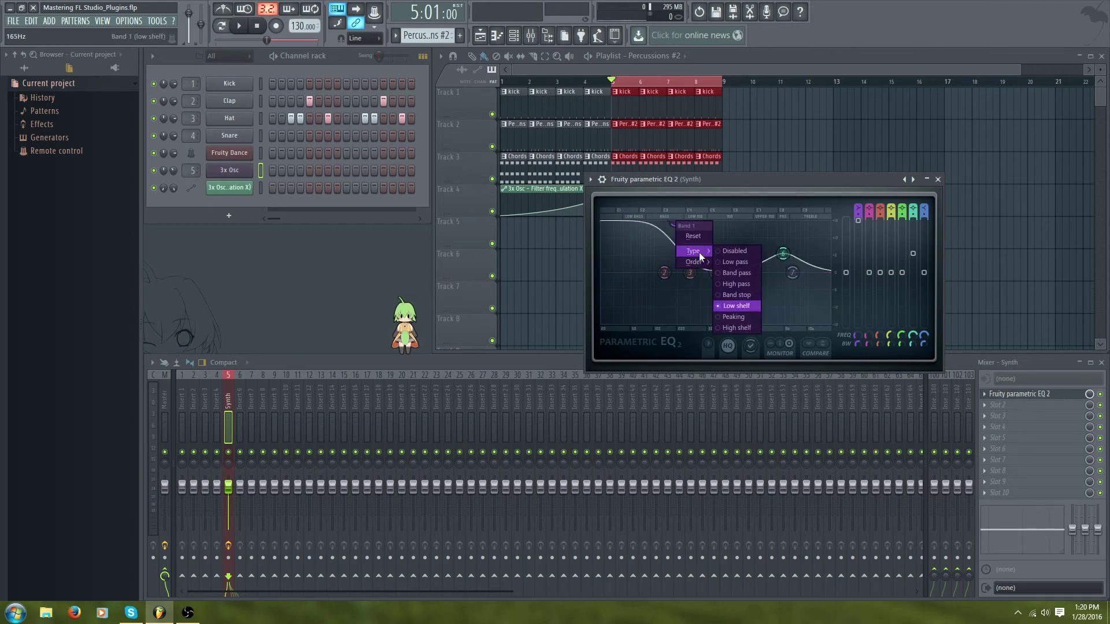
pyautogui.click(751, 283)
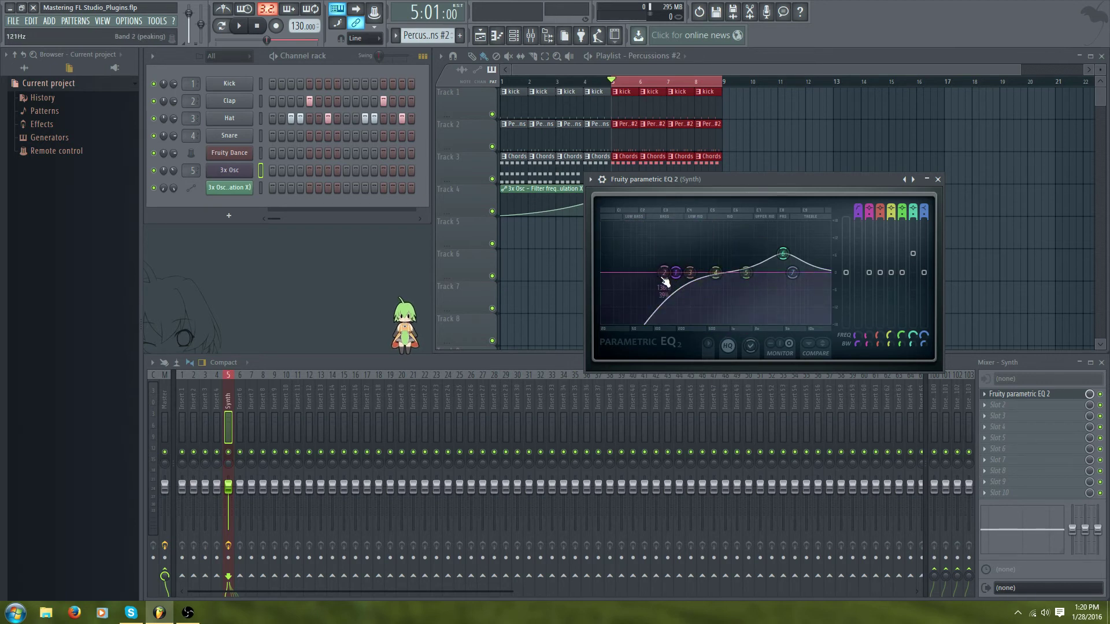
pyautogui.moveTo(683, 278); pyautogui.dragTo(635, 271)
pyautogui.rightClick(636, 273)
pyautogui.moveTo(657, 304)
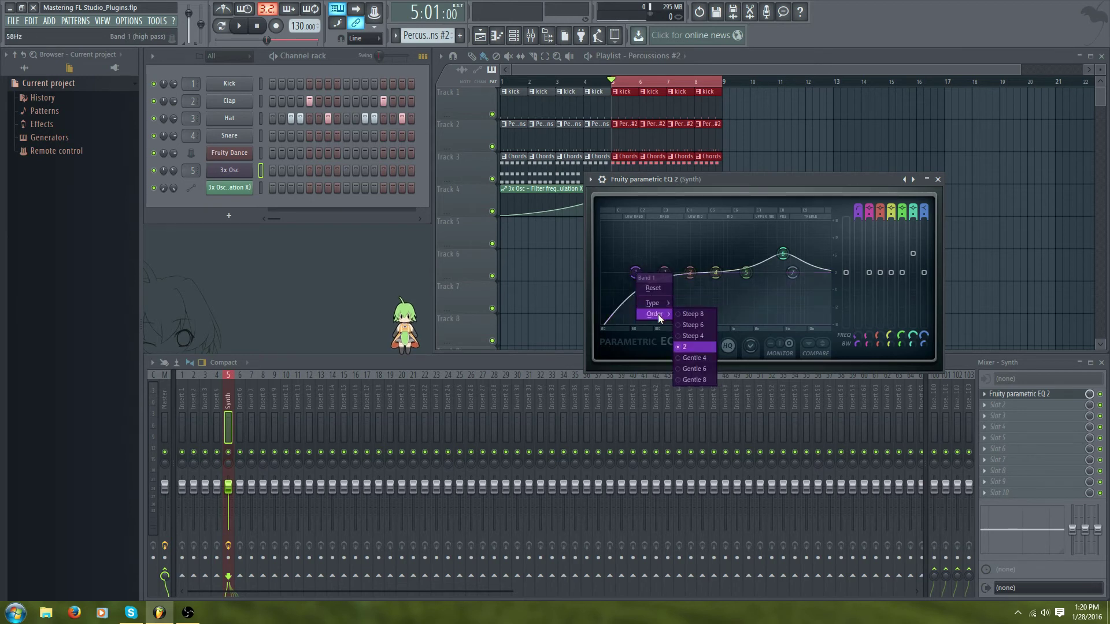
pyautogui.click(696, 358)
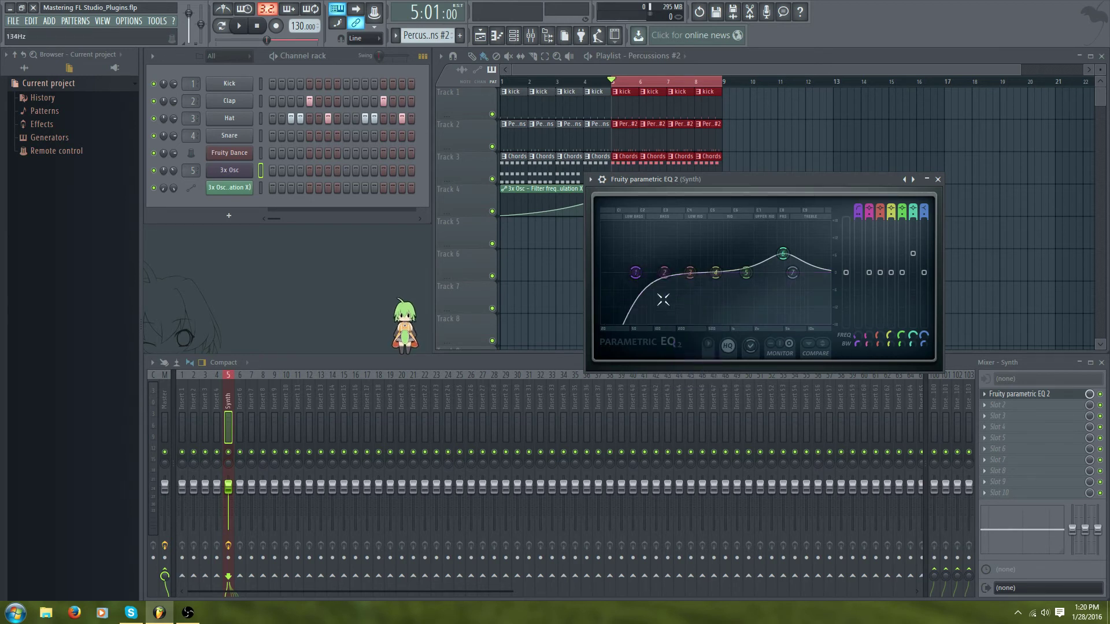
# Adjust band 1's bandwidth, sweep its cutoff from about 21 Hz up to band 2's frequency during playback, and close the Synth EQ.
pyautogui.moveTo(858, 345); pyautogui.dragTo(858, 338)
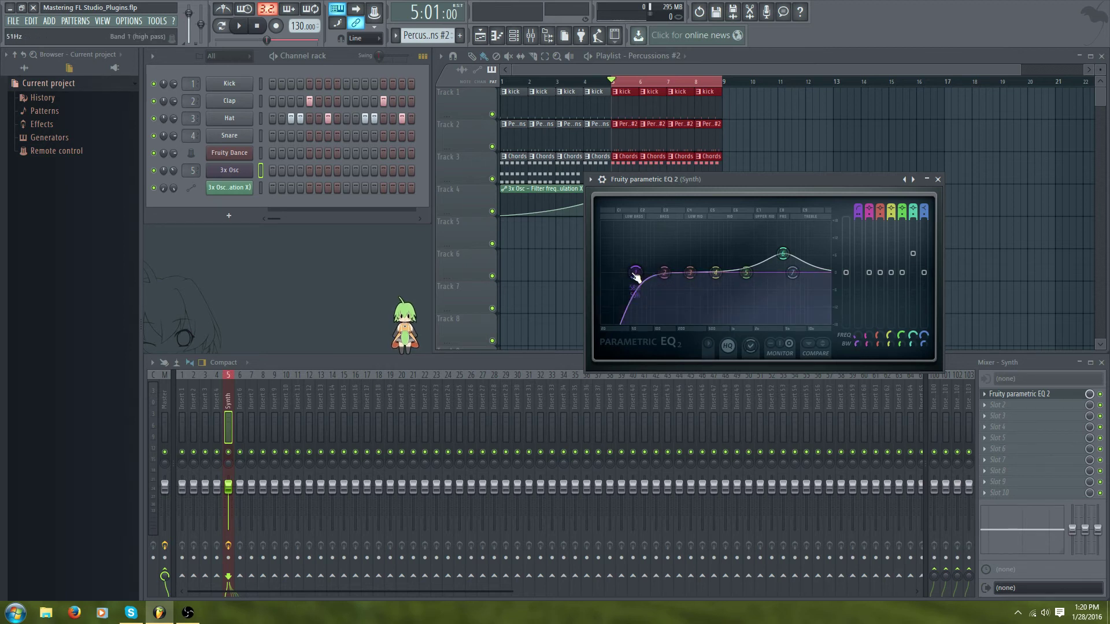
pyautogui.moveTo(635, 273); pyautogui.dragTo(602, 272)
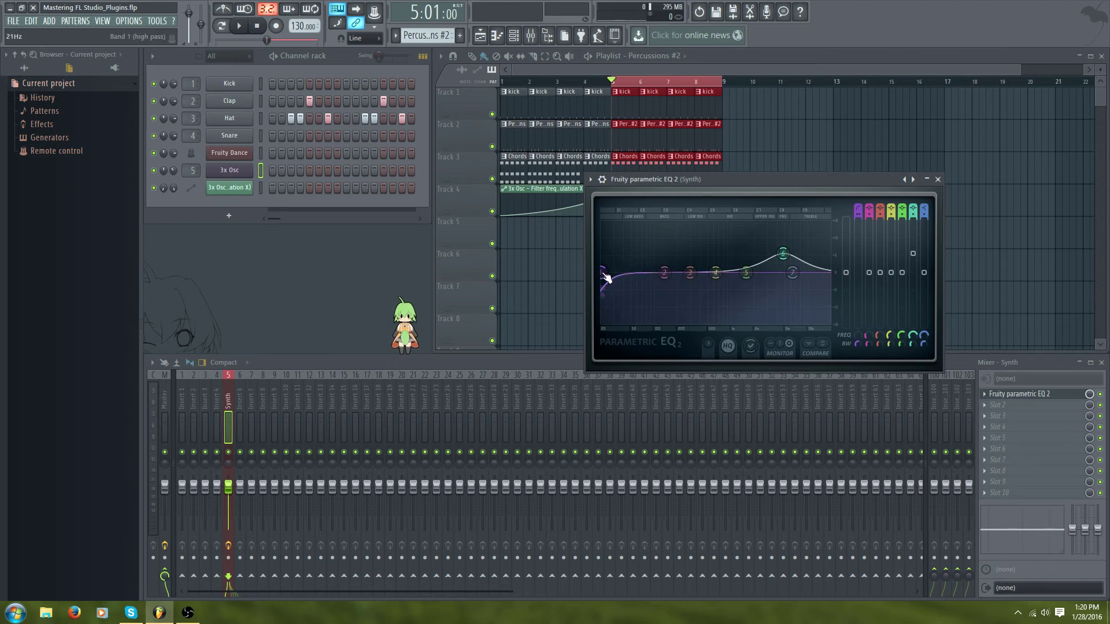
pyautogui.press('space')
pyautogui.moveTo(606, 277); pyautogui.dragTo(662, 273)
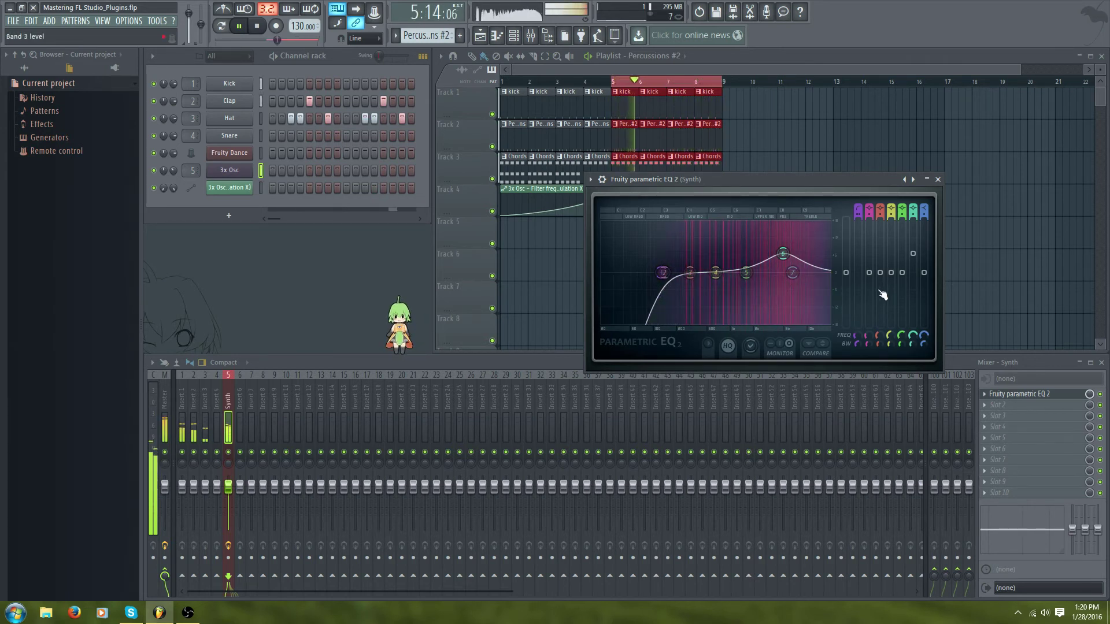
pyautogui.press('space')
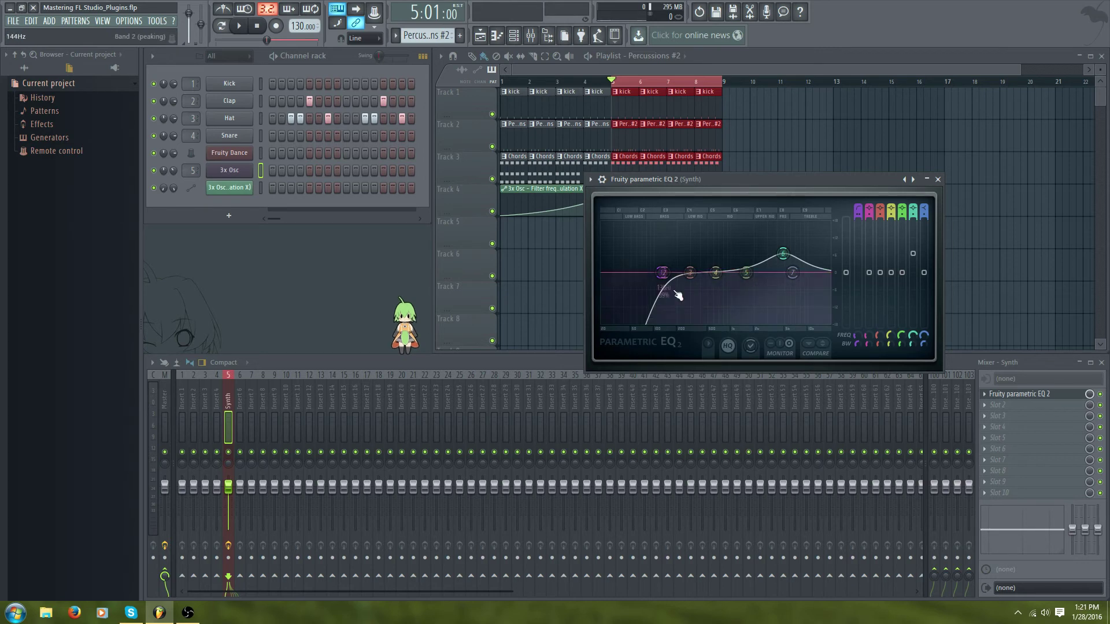
pyautogui.click(927, 179)
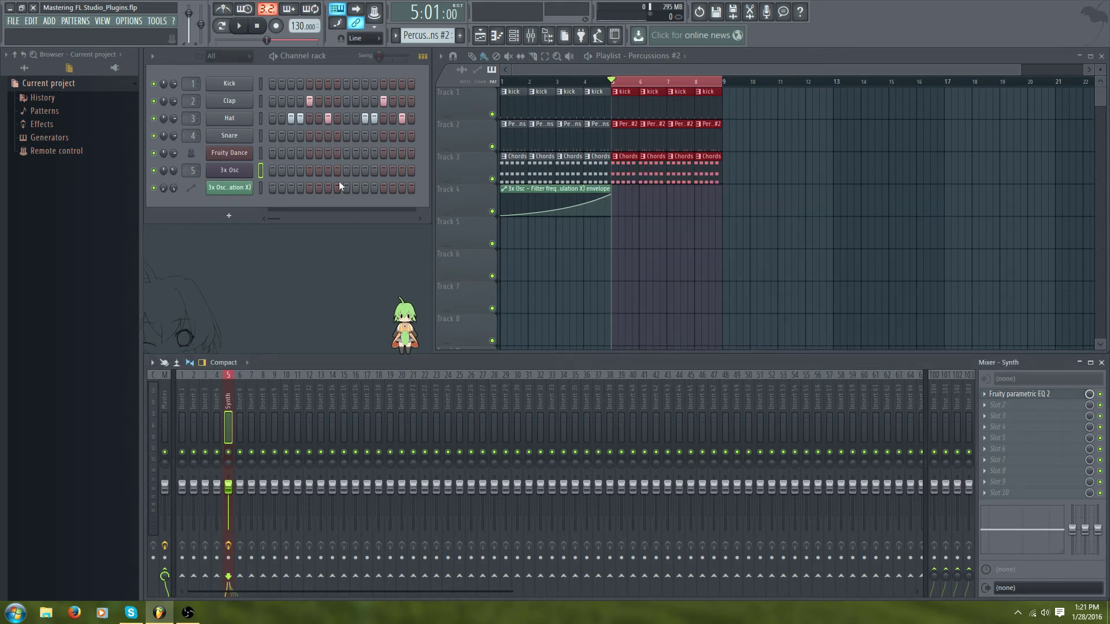
# Open the Kick channel and add Fruity Parametric EQ 2 to slot 1 of its Insert 1 mixer track.
pyautogui.click(230, 84)
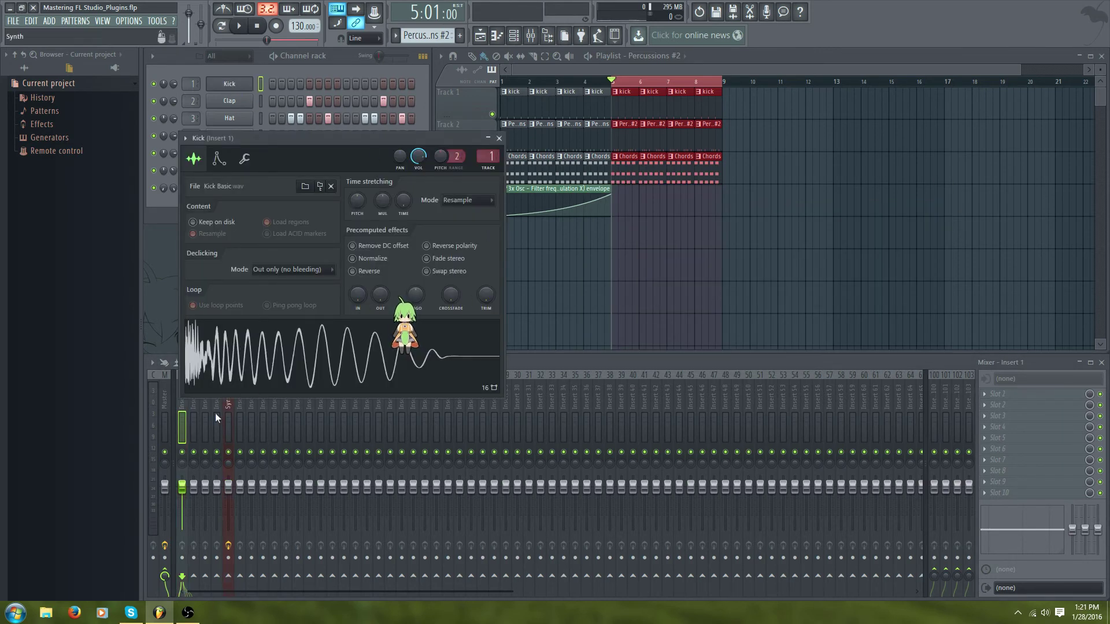
pyautogui.click(181, 424)
pyautogui.click(986, 394)
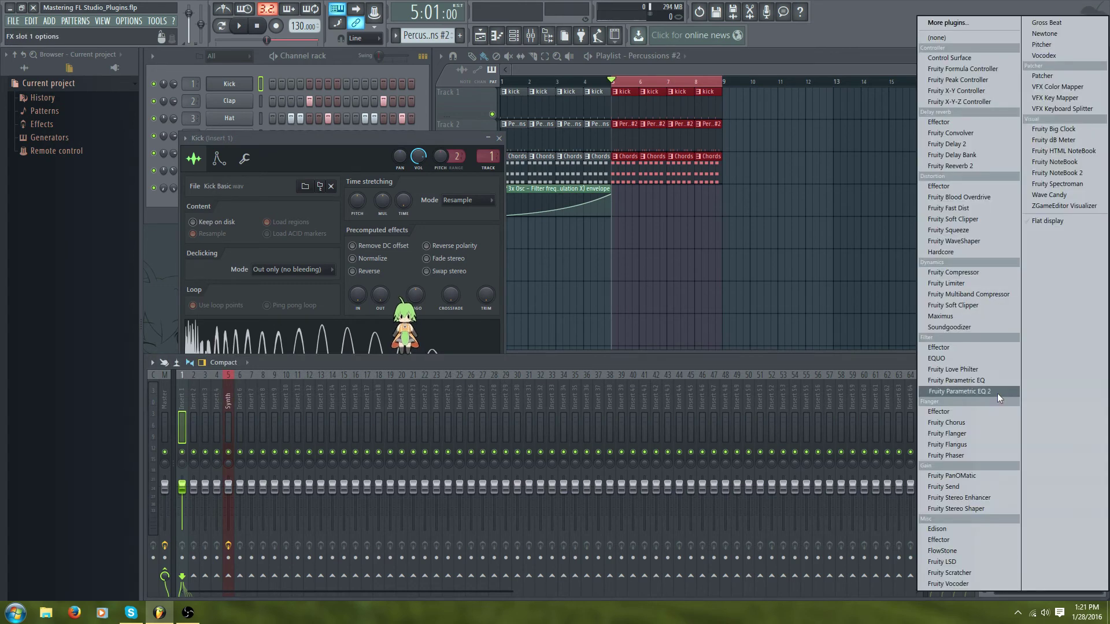
pyautogui.click(997, 393)
pyautogui.moveTo(440, 166); pyautogui.dragTo(763, 185)
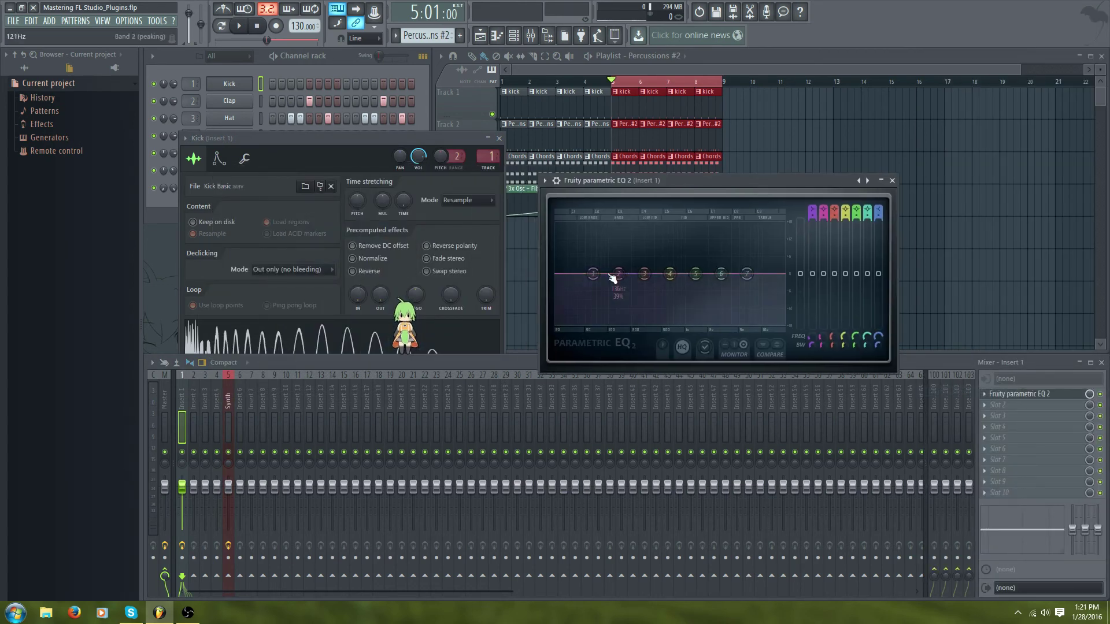
# During playback, boost the kick EQ's band 2 to 6.6 dB at 58 Hz and band 5 to 9.8 dB at 676 Hz.
pyautogui.press('space')
pyautogui.moveTo(618, 274); pyautogui.dragTo(590, 255)
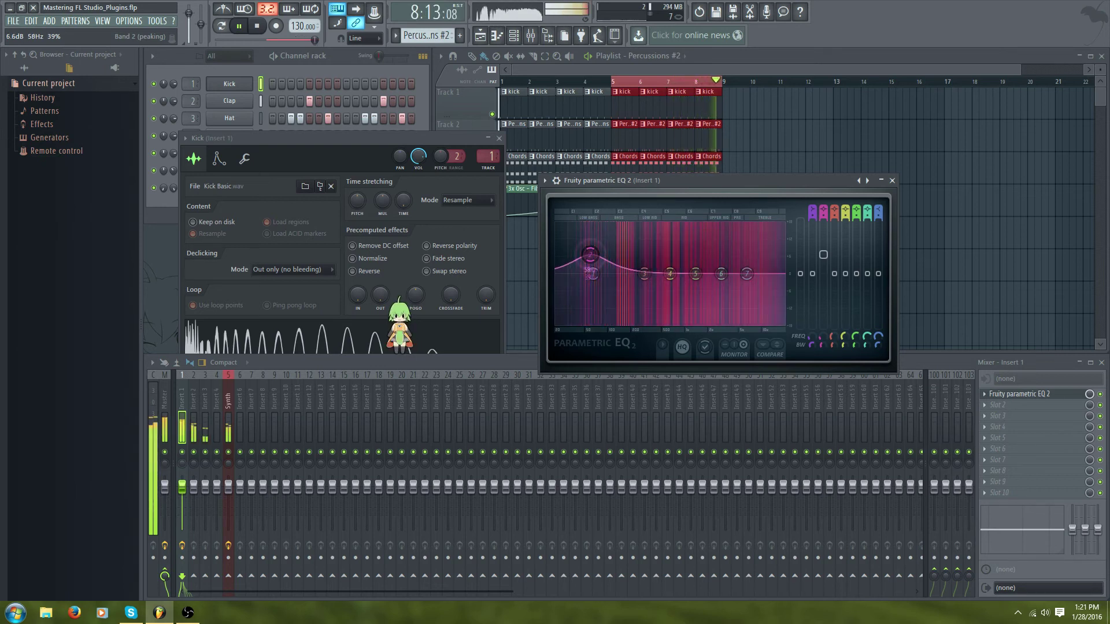
pyautogui.moveTo(696, 273); pyautogui.dragTo(675, 250)
pyautogui.press('space')
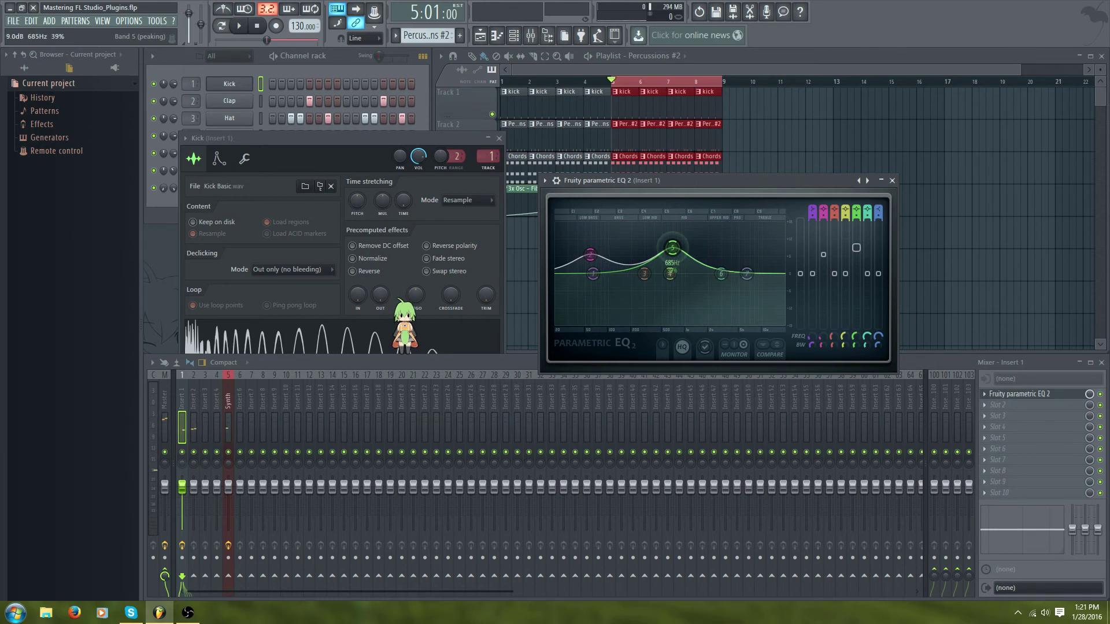
pyautogui.press('space')
pyautogui.moveTo(671, 248); pyautogui.dragTo(672, 246)
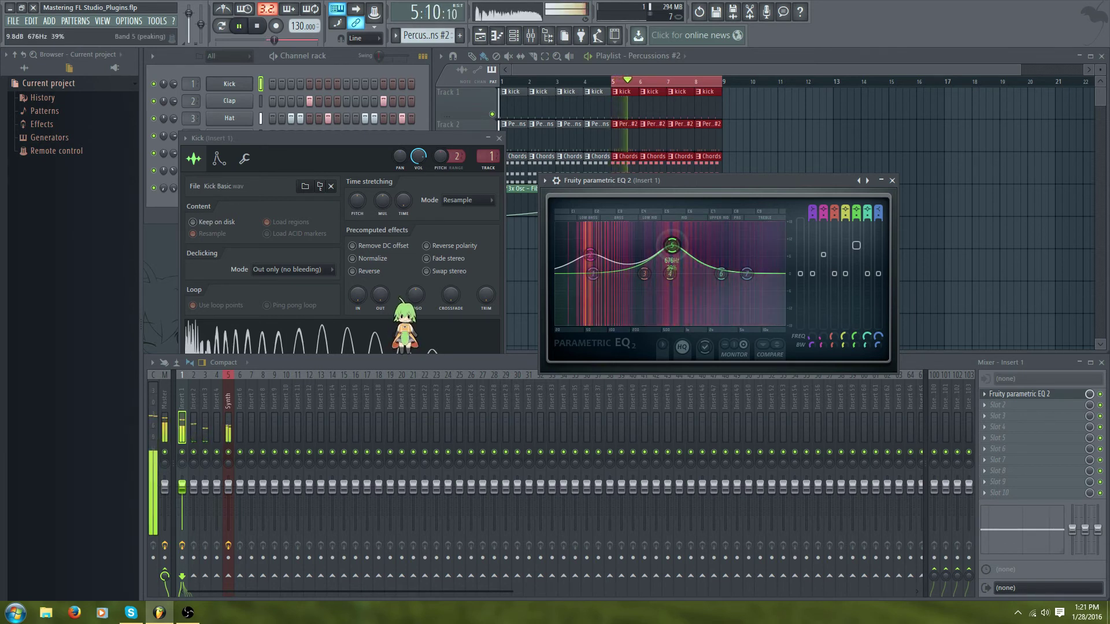
pyautogui.press('space')
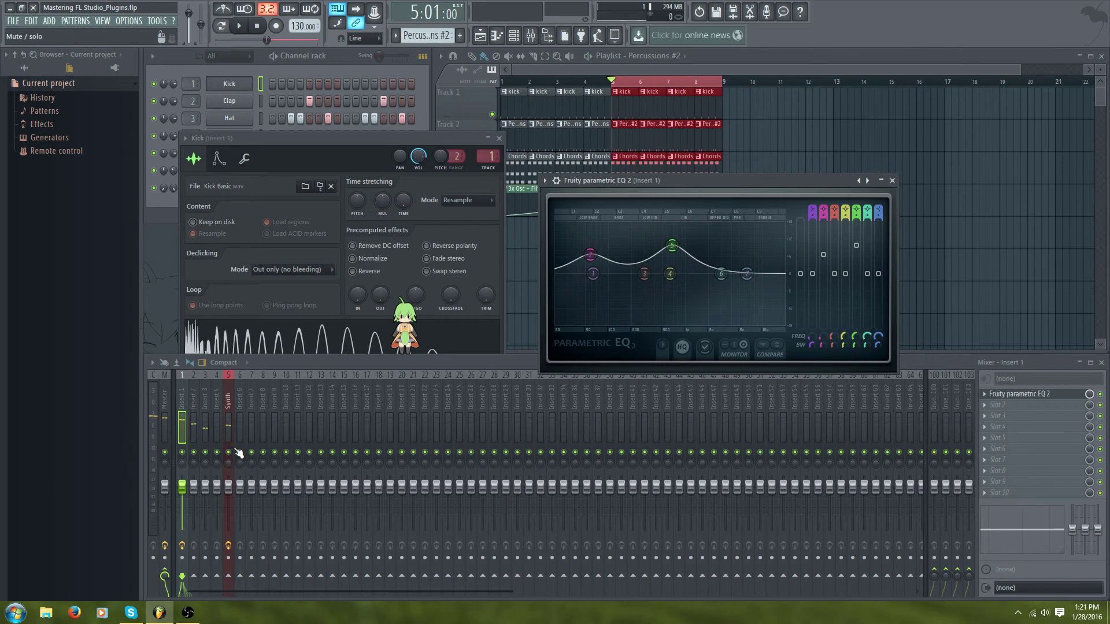
# Solo the Insert 1 track and cut kick EQ band 5 below 0 dB while auditioning the loop.
pyautogui.rightClick(228, 453)
pyautogui.rightClick(229, 452)
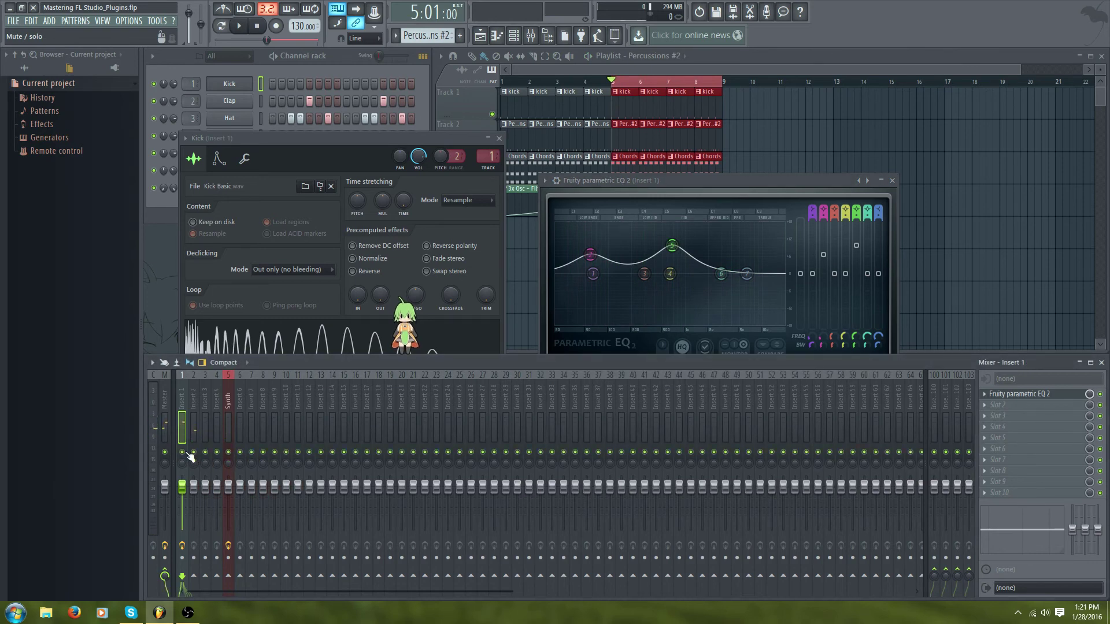
pyautogui.rightClick(184, 452)
pyautogui.press('space')
pyautogui.moveTo(672, 245); pyautogui.dragTo(674, 293)
pyautogui.press('space')
pyautogui.press('space')
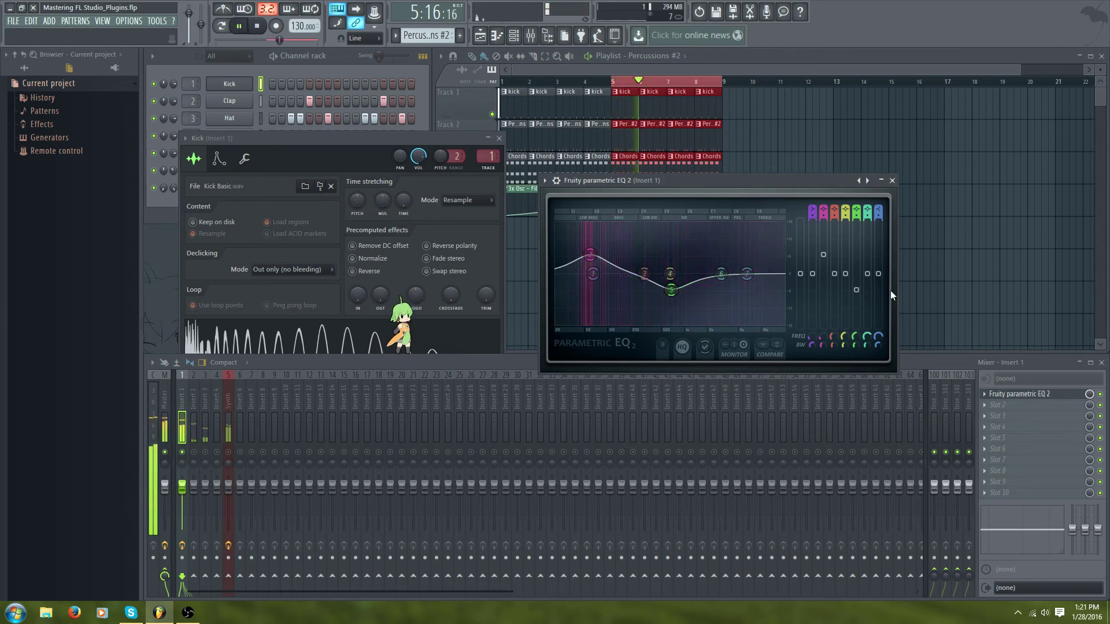
pyautogui.press('space')
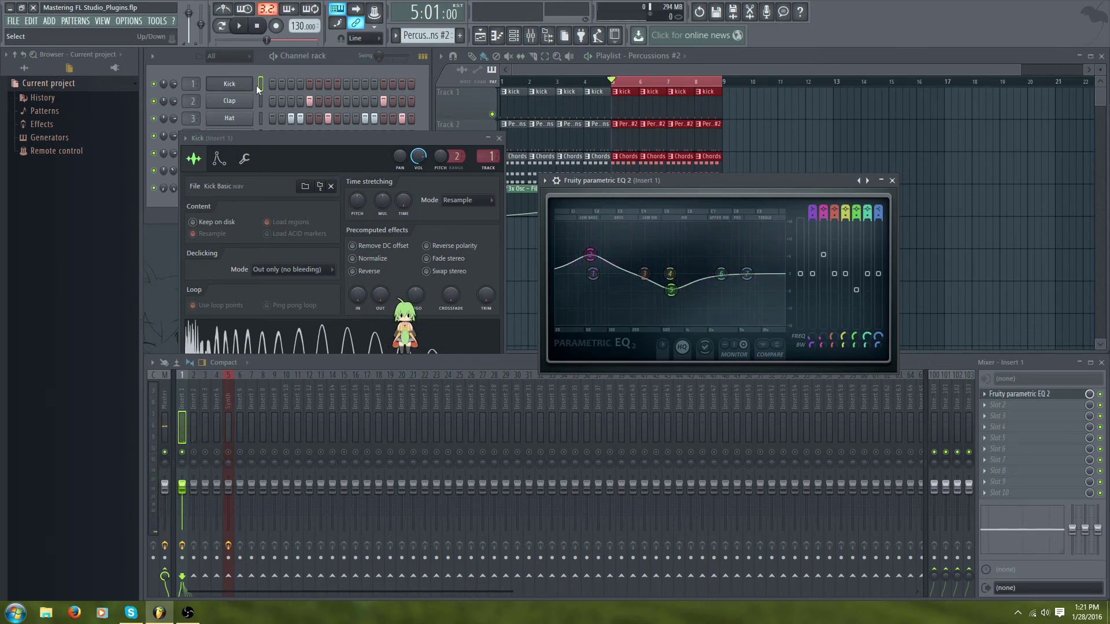
# Close the Kick channel settings and move the kick EQ window clear of the channel rack.
pyautogui.moveTo(259, 134); pyautogui.dragTo(379, 94)
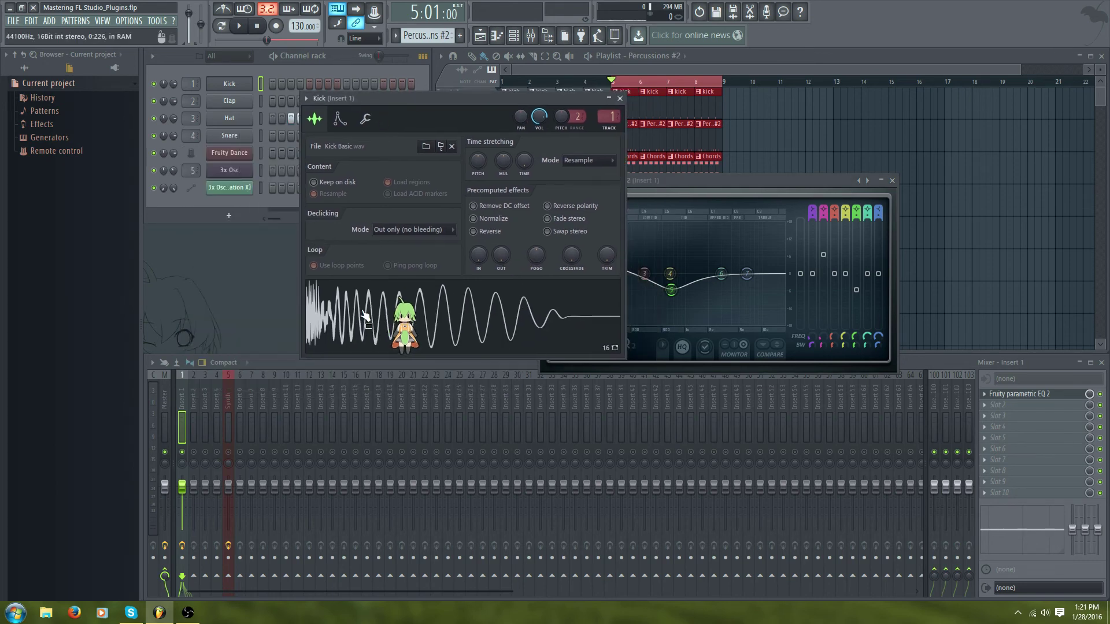
pyautogui.click(621, 99)
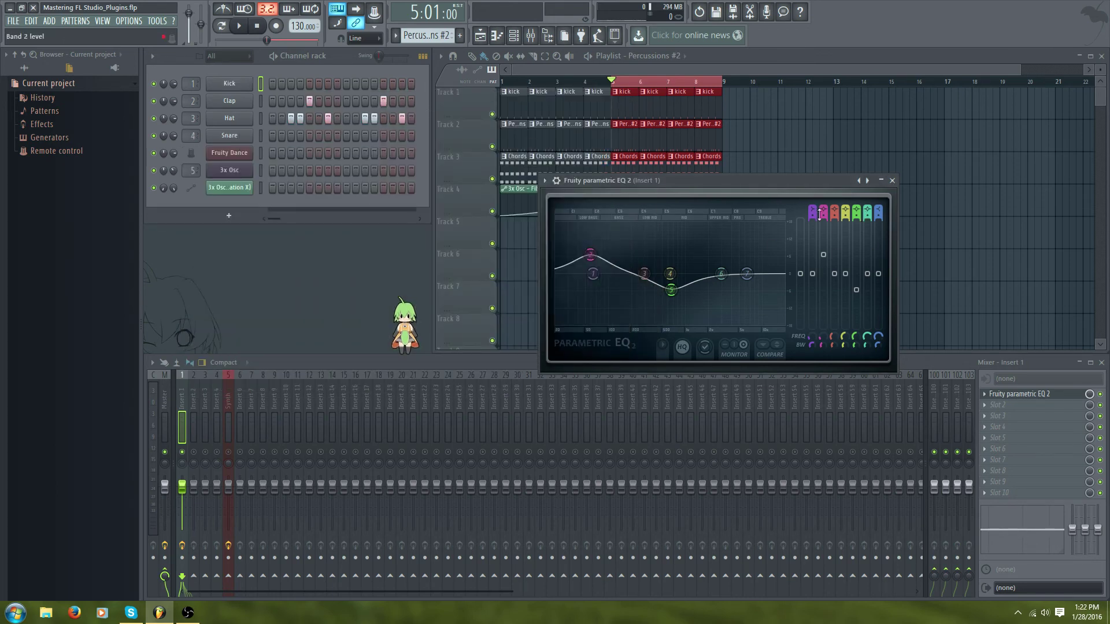
pyautogui.moveTo(730, 183); pyautogui.dragTo(804, 148)
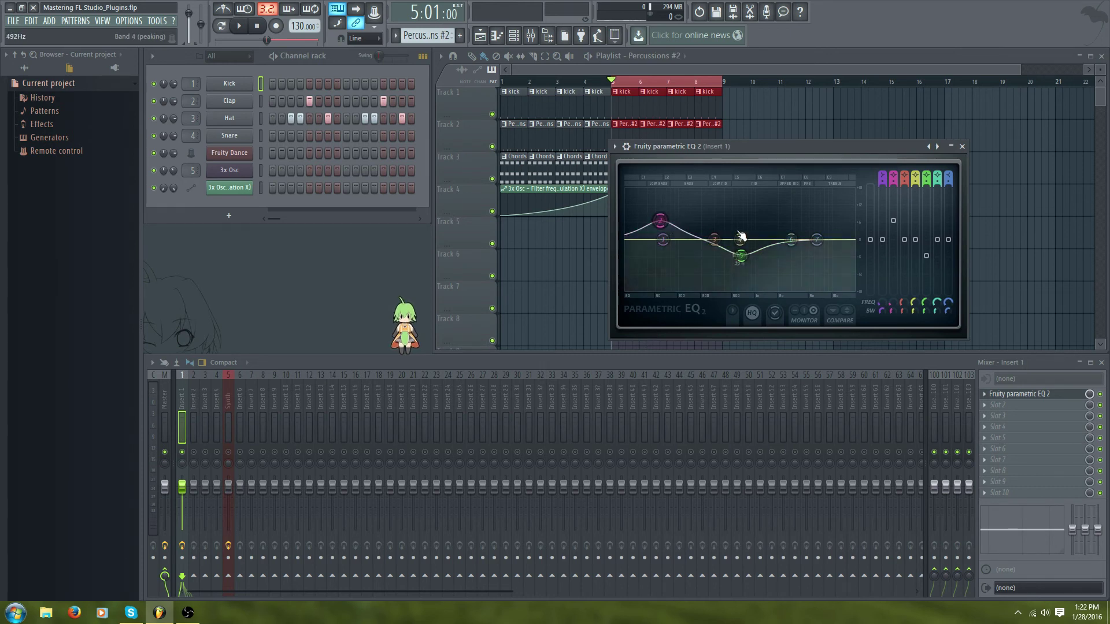
# Unsolo Insert 1, play the full mix, and slightly raise the level and frequency of kick EQ band 7.
pyautogui.rightClick(183, 452)
pyautogui.press('space')
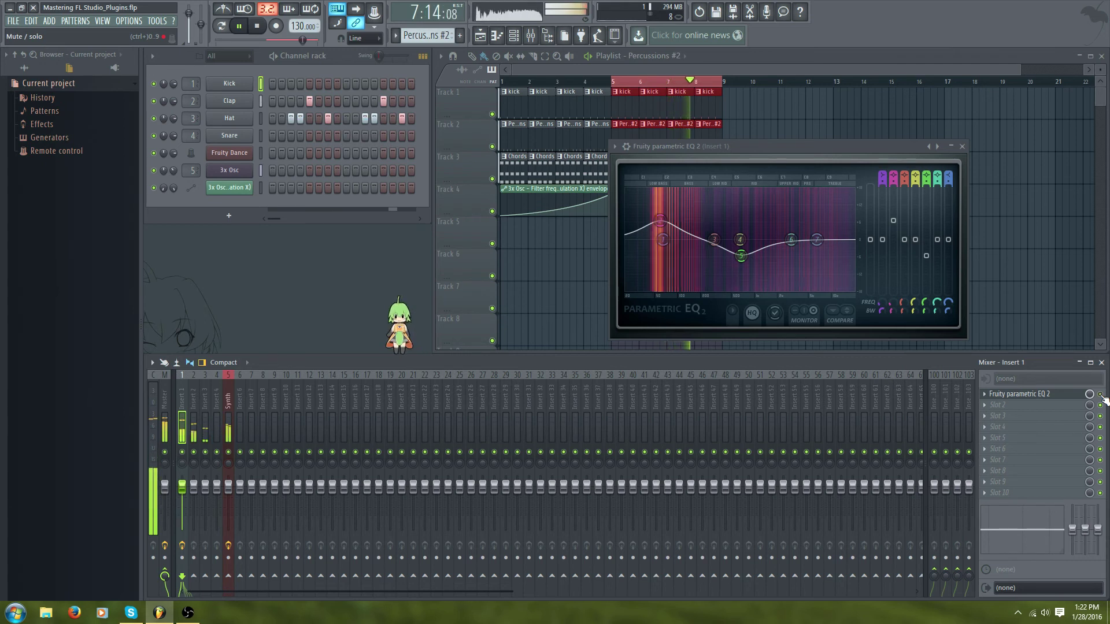
pyautogui.moveTo(817, 239)
pyautogui.mouseDown()
pyautogui.moveTo(804, 225)
pyautogui.moveTo(824, 231)
pyautogui.mouseUp()
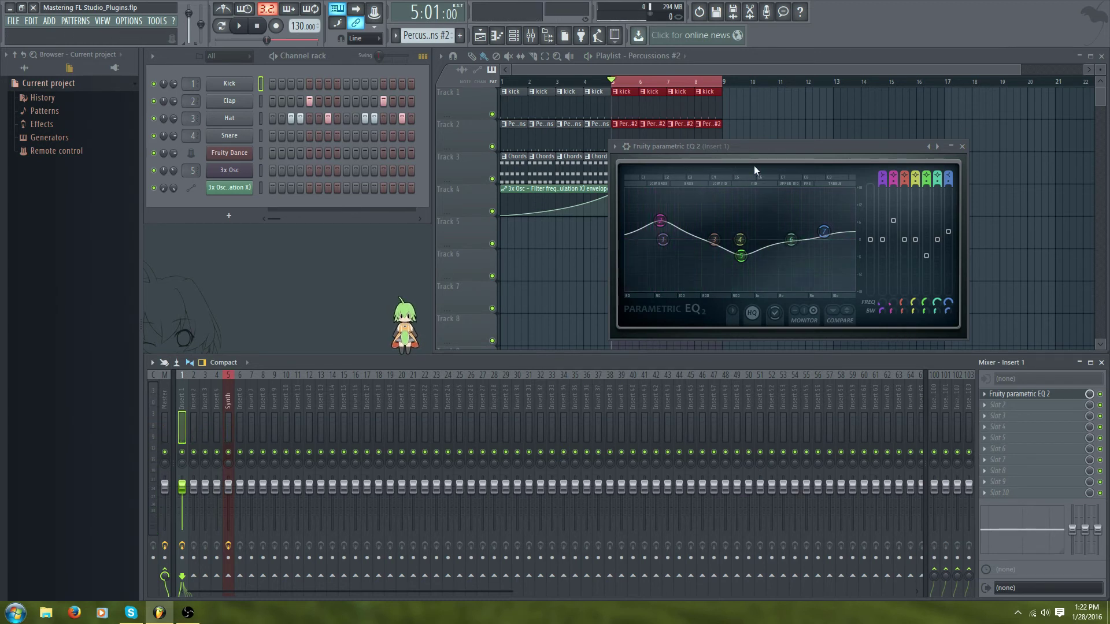
# Close the Insert 1 EQ window and reopen it from its mixer slot.
pyautogui.moveTo(748, 148)
pyautogui.mouseDown()
pyautogui.moveTo(662, 149)
pyautogui.moveTo(756, 143)
pyautogui.mouseUp()
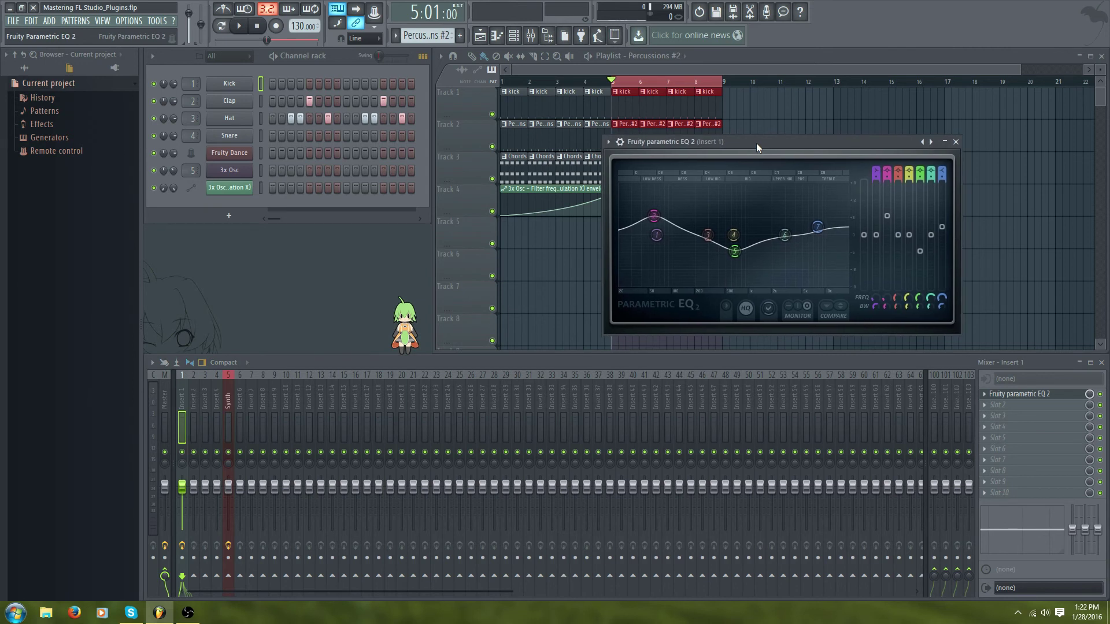
pyautogui.click(962, 147)
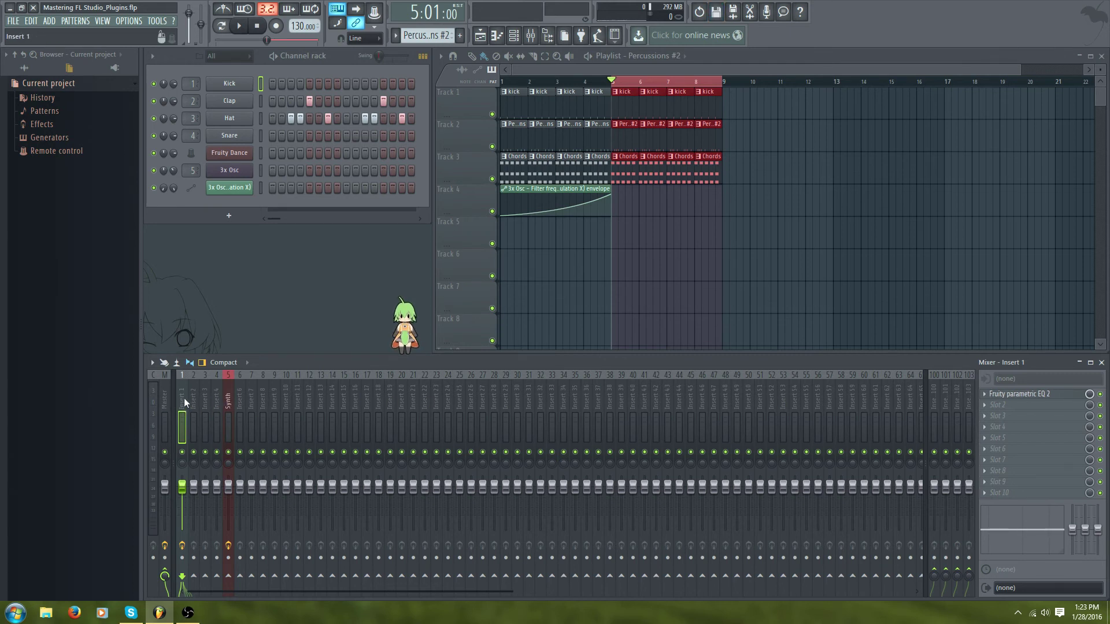
pyautogui.click(1018, 394)
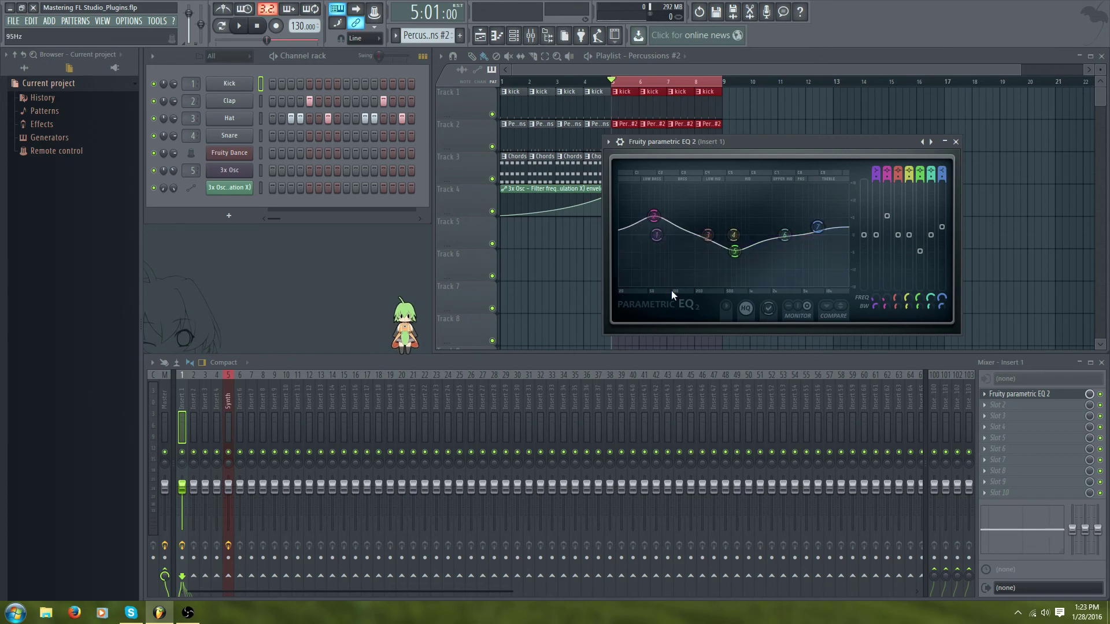
# View the Kick channel settings, close the Insert 1 EQ, and open Fruity Parametric EQ 2 on the Synth track.
pyautogui.click(230, 87)
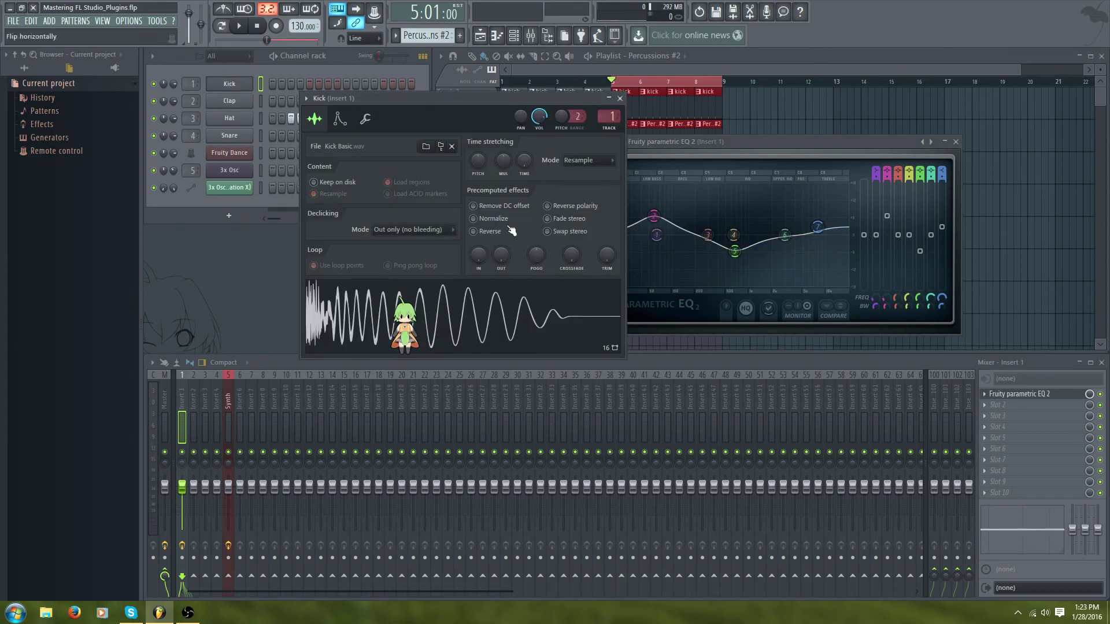
pyautogui.click(620, 99)
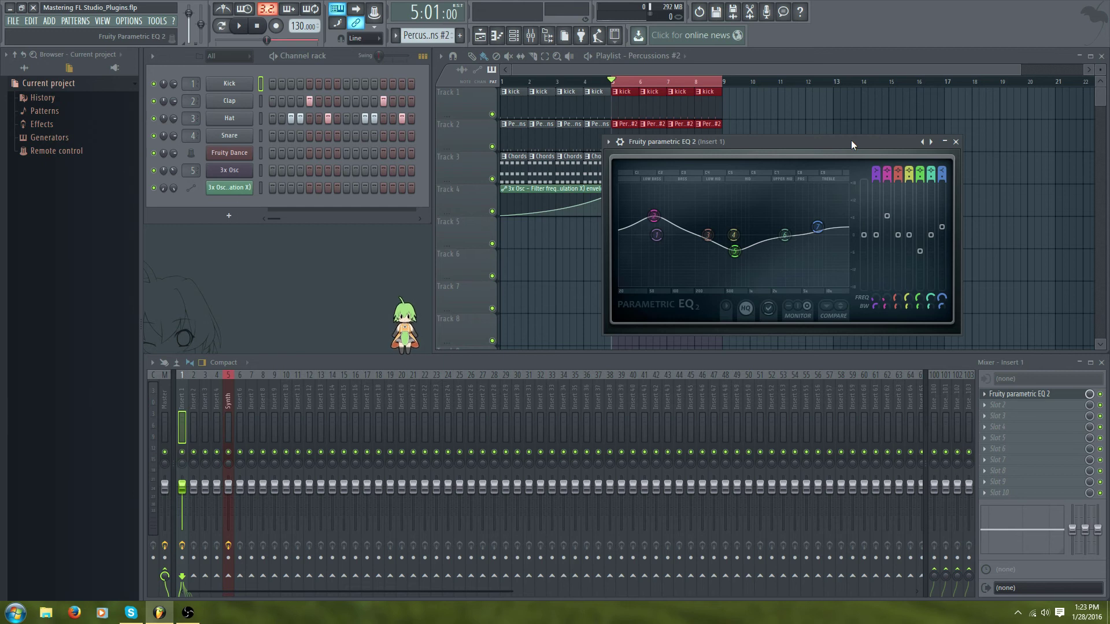
pyautogui.click(956, 140)
pyautogui.click(224, 394)
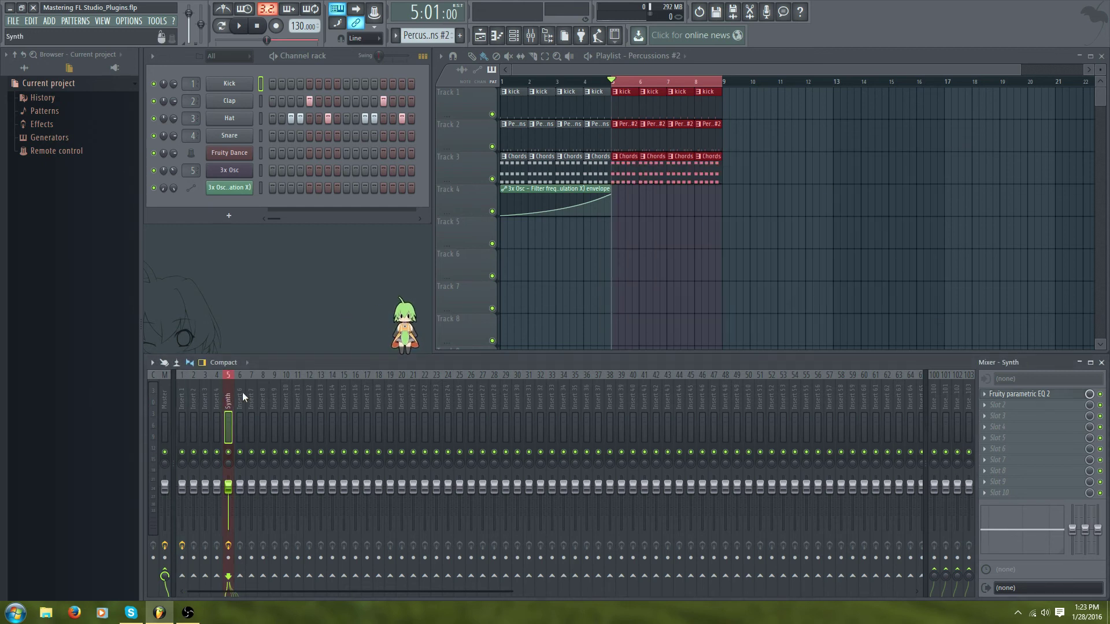
pyautogui.click(1009, 396)
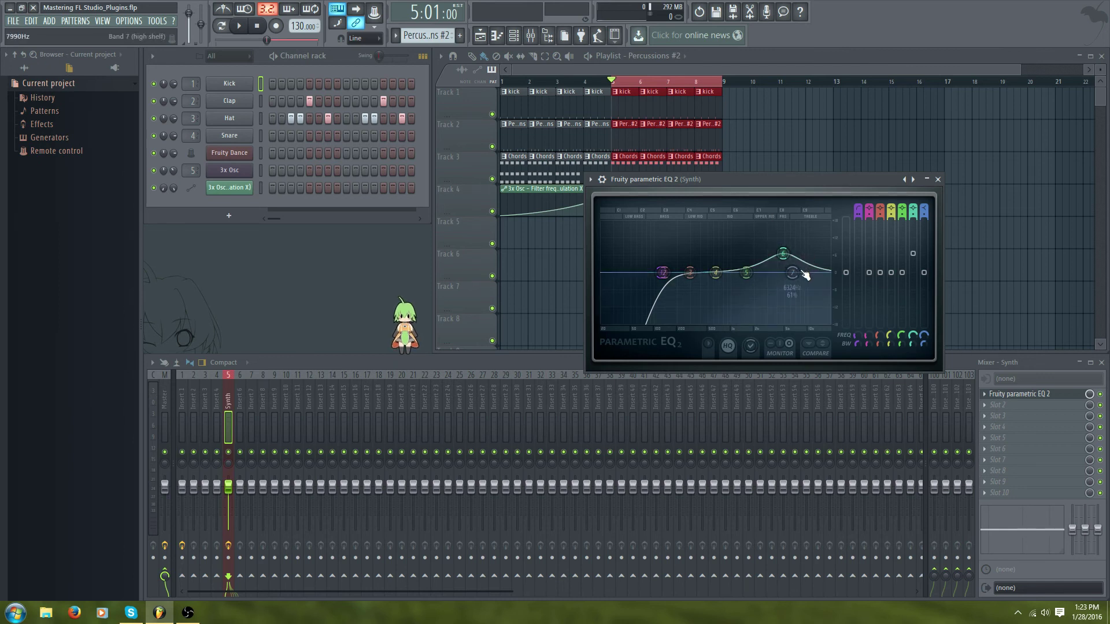
# Lower the frequency of the Synth EQ's high-pass band 1 and raise bands 2 and 4 above 0 dB.
pyautogui.moveTo(793, 272)
pyautogui.mouseDown()
pyautogui.moveTo(792, 289)
pyautogui.moveTo(795, 272)
pyautogui.mouseUp()
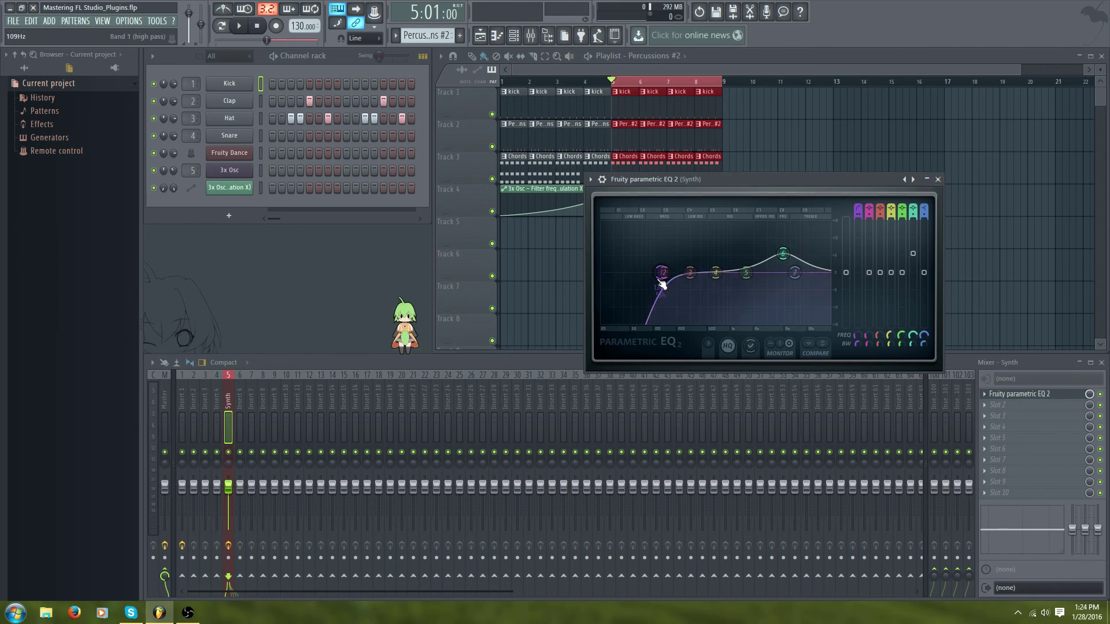
pyautogui.moveTo(662, 282); pyautogui.dragTo(635, 274)
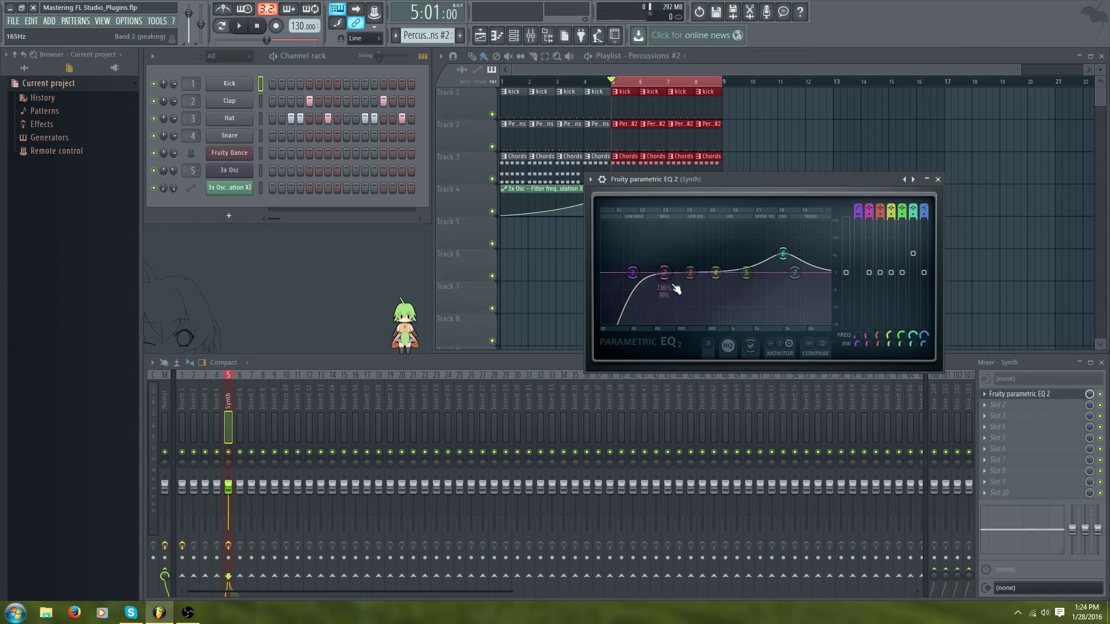
pyautogui.moveTo(664, 272); pyautogui.dragTo(720, 260)
# Try the High shelf type on Synth EQ band 4, and return bands 2 and 4 to 0 dB with band 1 at a higher frequency.
pyautogui.rightClick(721, 260)
pyautogui.moveTo(751, 291)
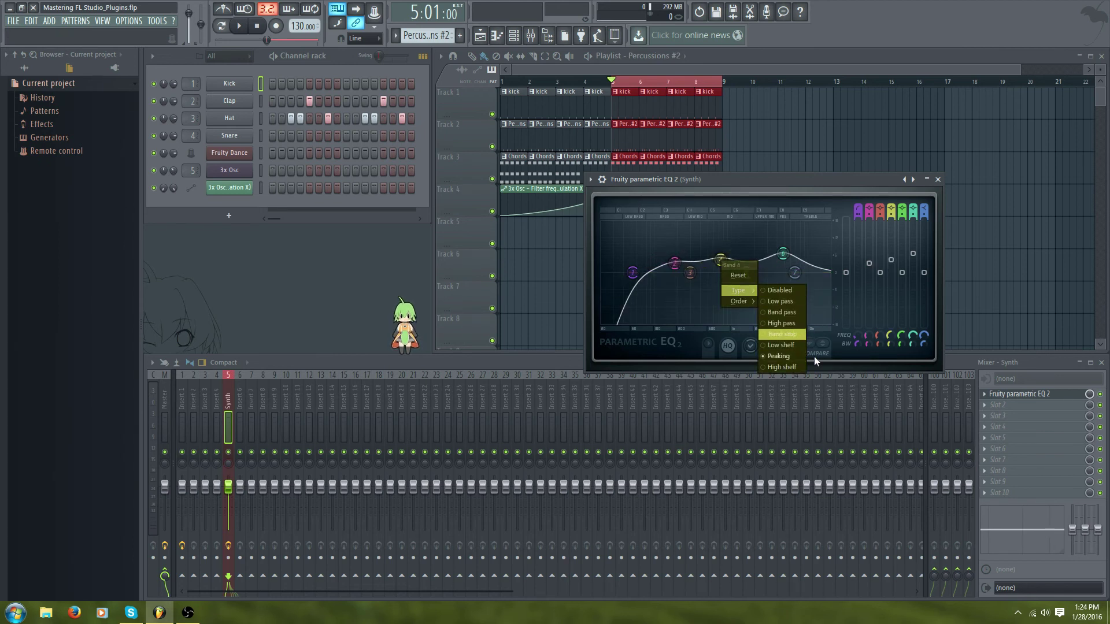
pyautogui.click(782, 368)
pyautogui.moveTo(720, 259); pyautogui.dragTo(688, 272)
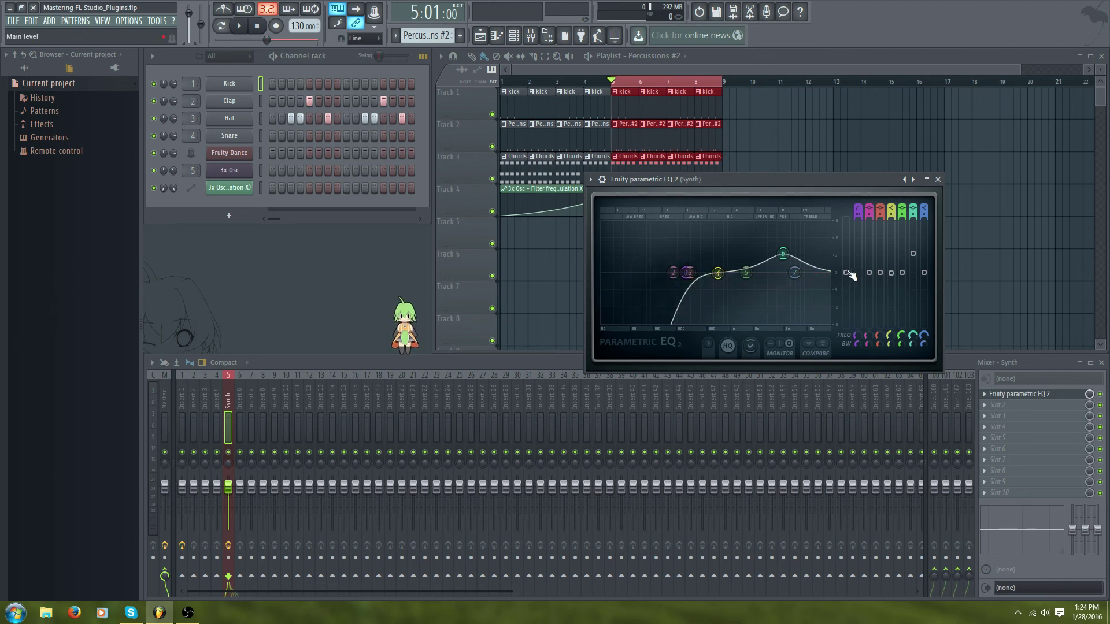
# Try raising the Synth EQ's main level to about 5.7 dB, return it to 0 dB, and lower band 1's frequency.
pyautogui.moveTo(850, 276)
pyautogui.mouseDown()
pyautogui.moveTo(847, 264)
pyautogui.moveTo(847, 291)
pyautogui.moveTo(848, 258)
pyautogui.mouseUp()
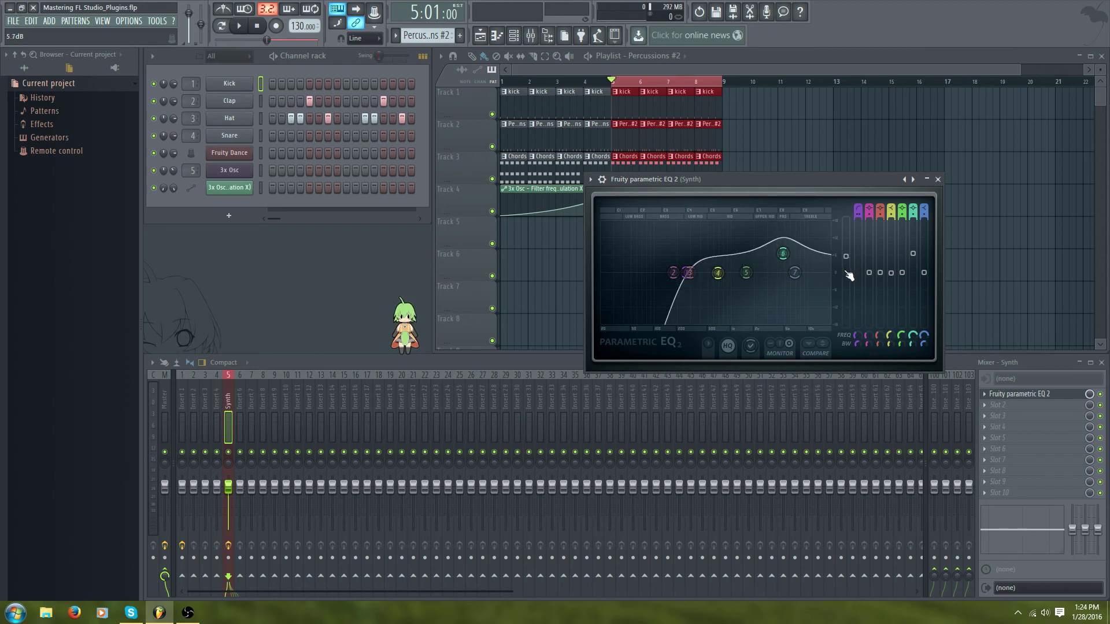
pyautogui.moveTo(846, 269); pyautogui.dragTo(847, 285)
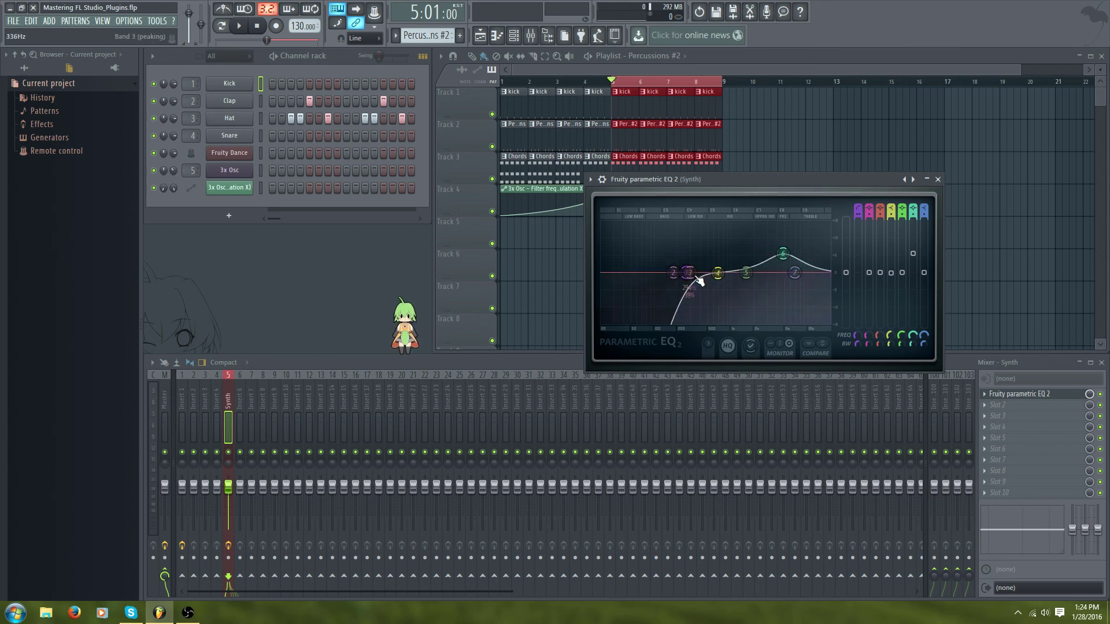
pyautogui.moveTo(858, 336); pyautogui.dragTo(859, 355)
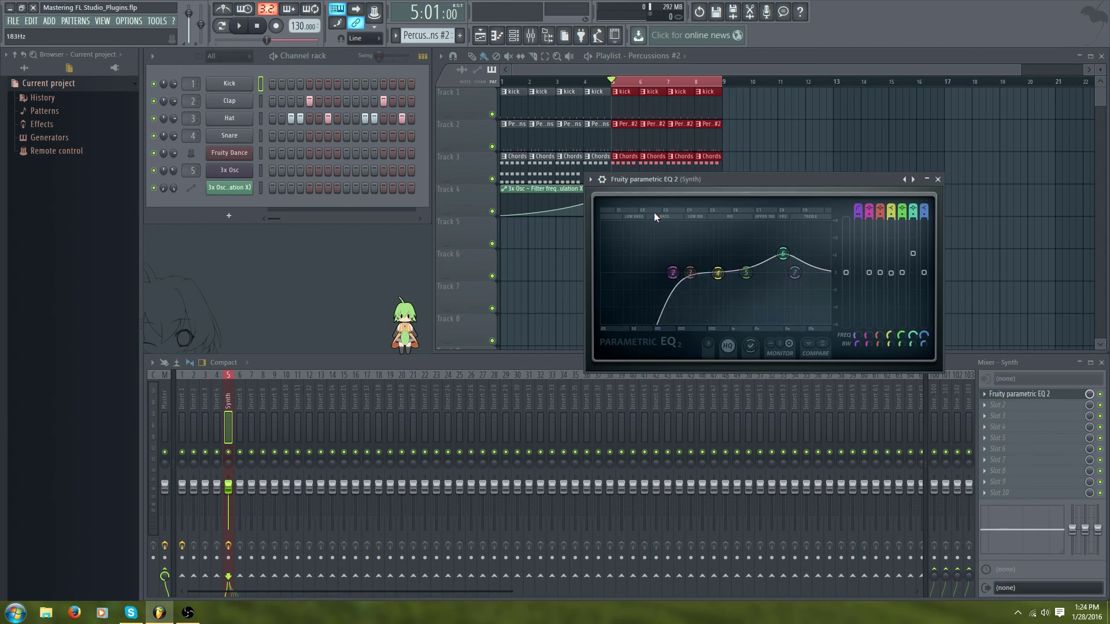
# Move the Synth EQ window aside and load the EQUO plugin into effect slot 2 of the Synth track.
pyautogui.moveTo(769, 181); pyautogui.dragTo(629, 151)
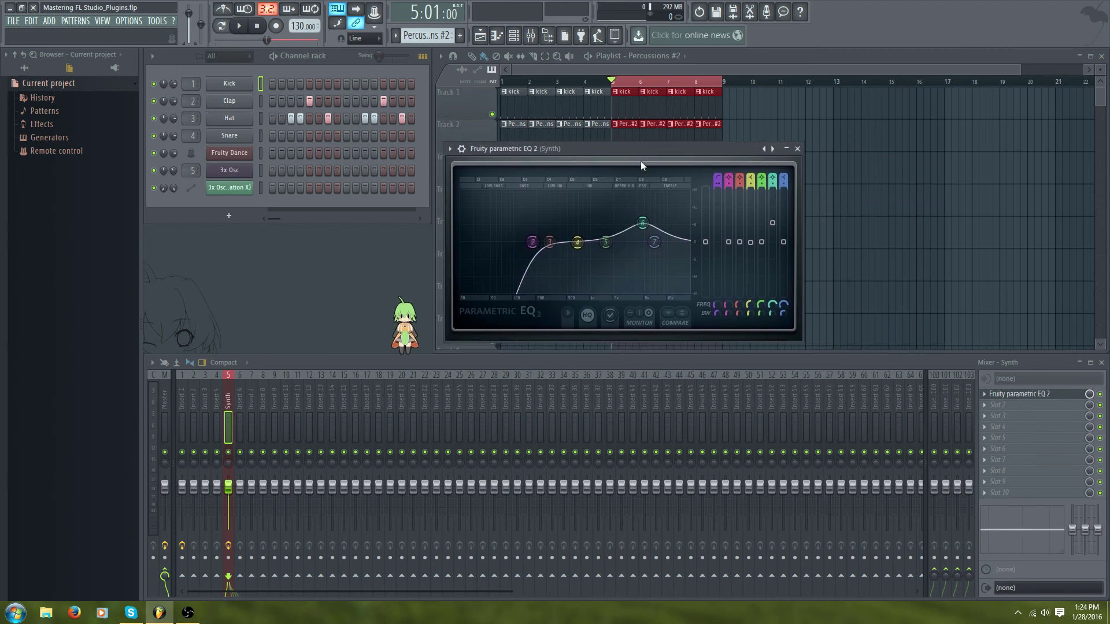
pyautogui.click(985, 394)
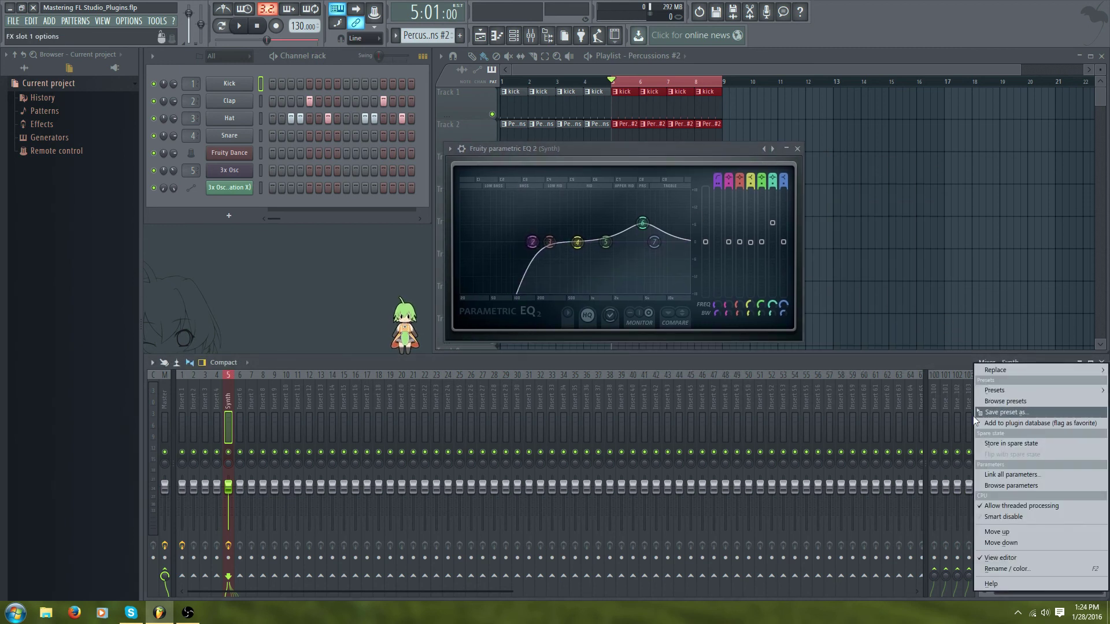
pyautogui.click(989, 373)
pyautogui.click(849, 363)
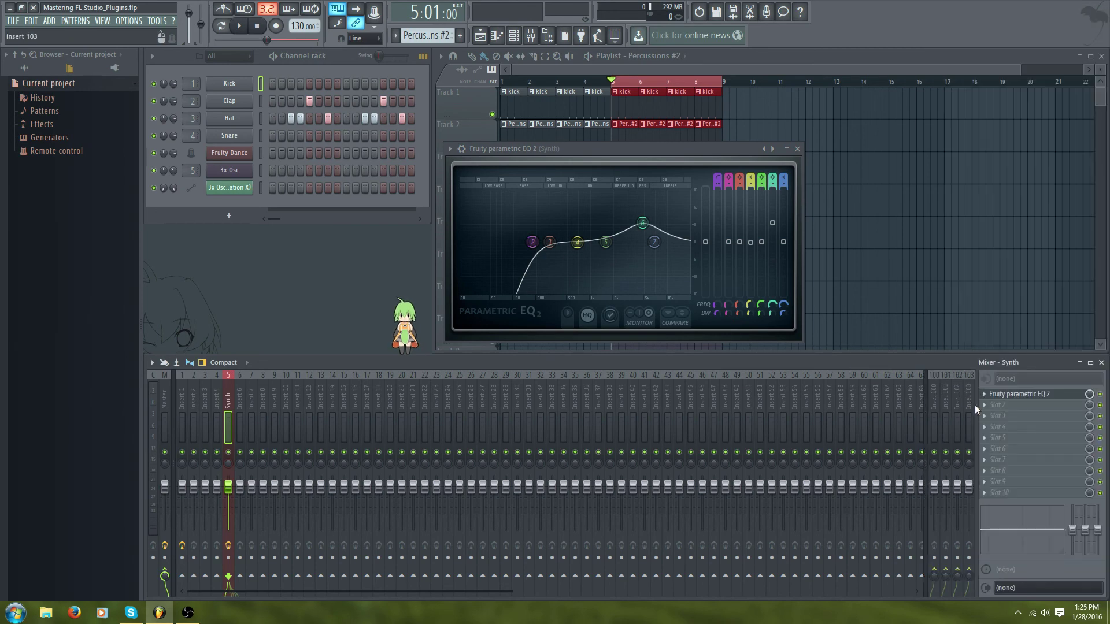
pyautogui.click(993, 410)
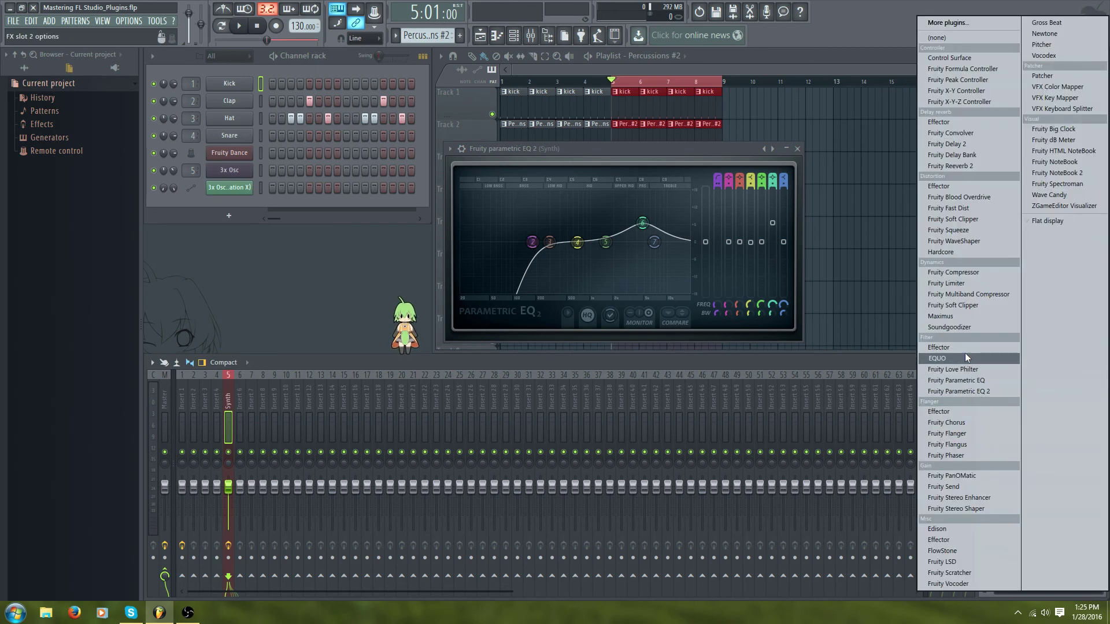
pyautogui.click(966, 358)
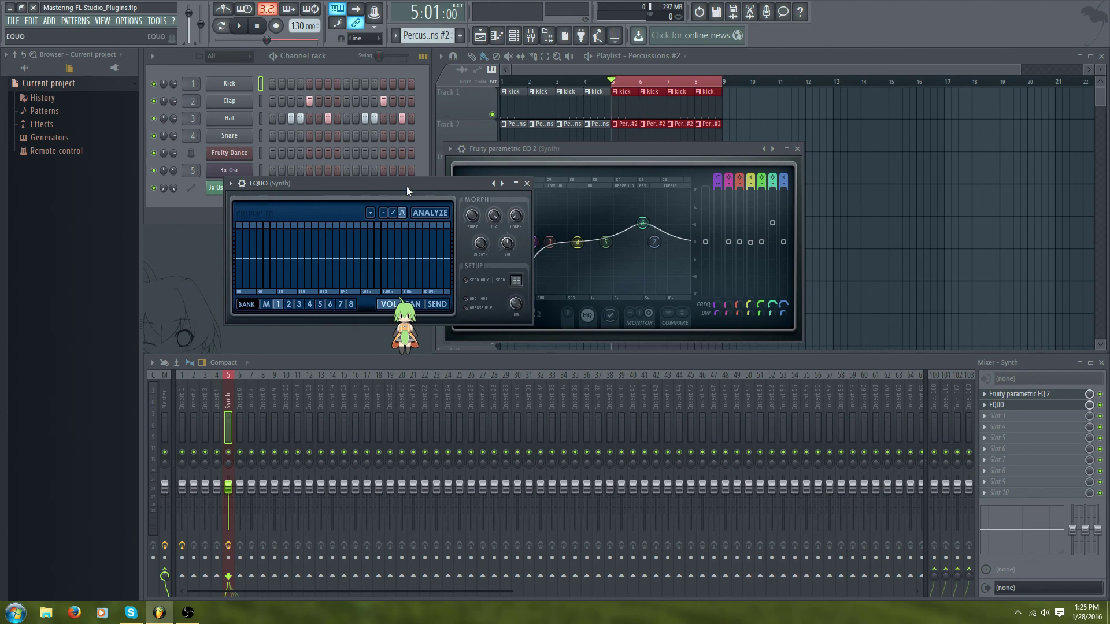
# Draw a wavy band curve in EQUO, redraw it as a broad mid-frequency dip, and close the plugin window.
pyautogui.moveTo(491, 289)
pyautogui.mouseDown()
pyautogui.moveTo(607, 267)
pyautogui.moveTo(696, 270)
pyautogui.mouseUp()
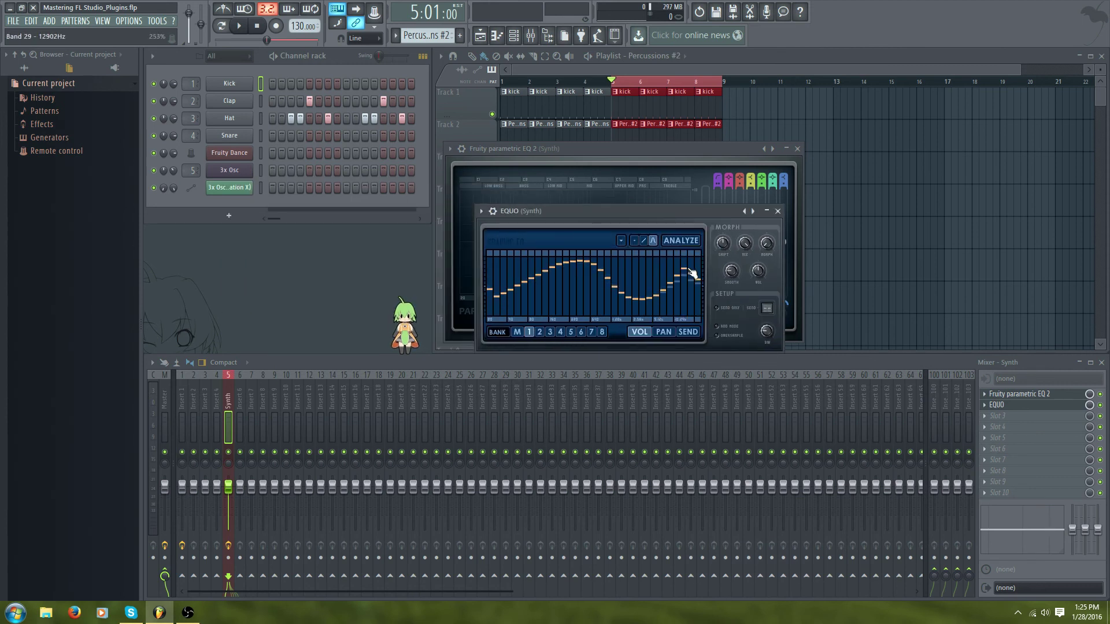
pyautogui.moveTo(584, 211); pyautogui.dragTo(558, 296)
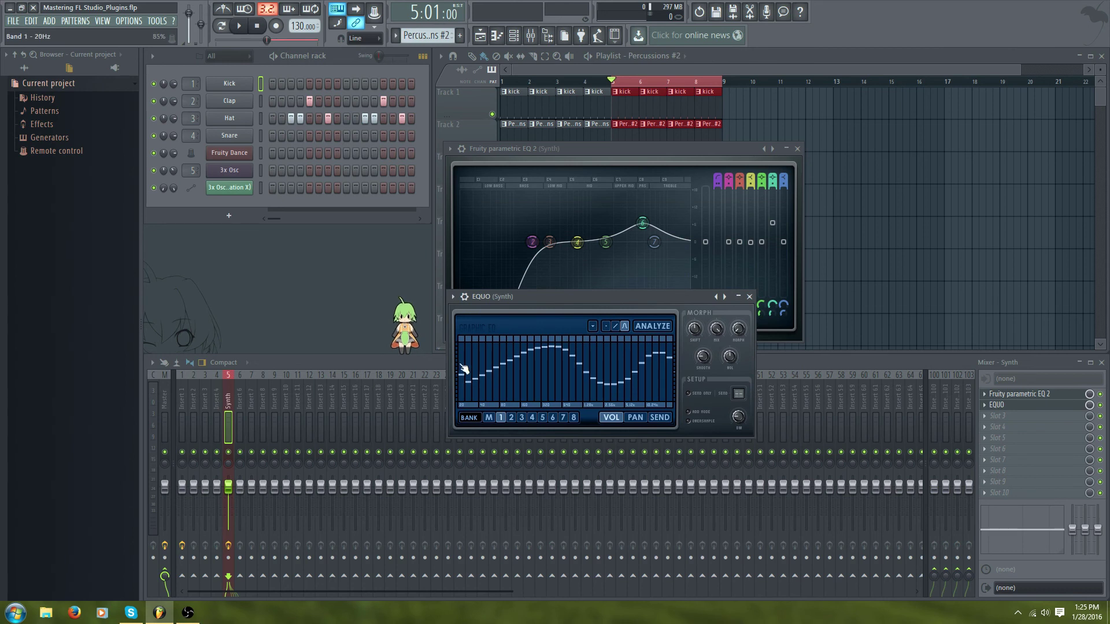
pyautogui.moveTo(465, 368)
pyautogui.mouseDown()
pyautogui.moveTo(502, 356)
pyautogui.moveTo(520, 383)
pyautogui.moveTo(578, 384)
pyautogui.moveTo(673, 353)
pyautogui.mouseUp()
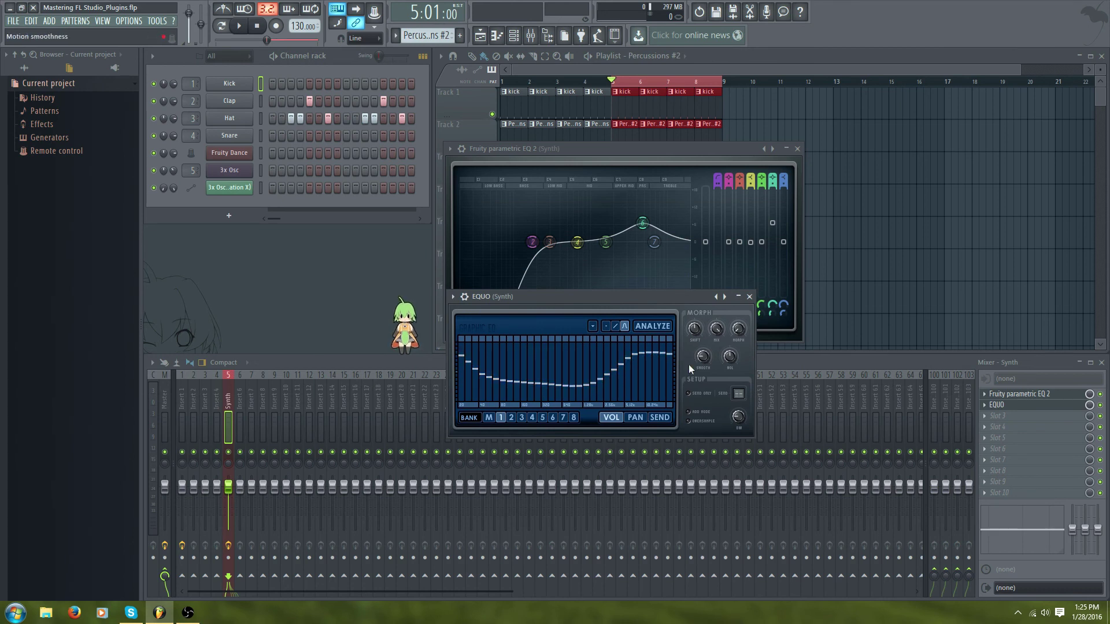
pyautogui.click(749, 297)
# Replace EQUO in Synth slot 2 with Fruity Parametric EQ and place its window beside the EQ 2 window.
pyautogui.click(986, 405)
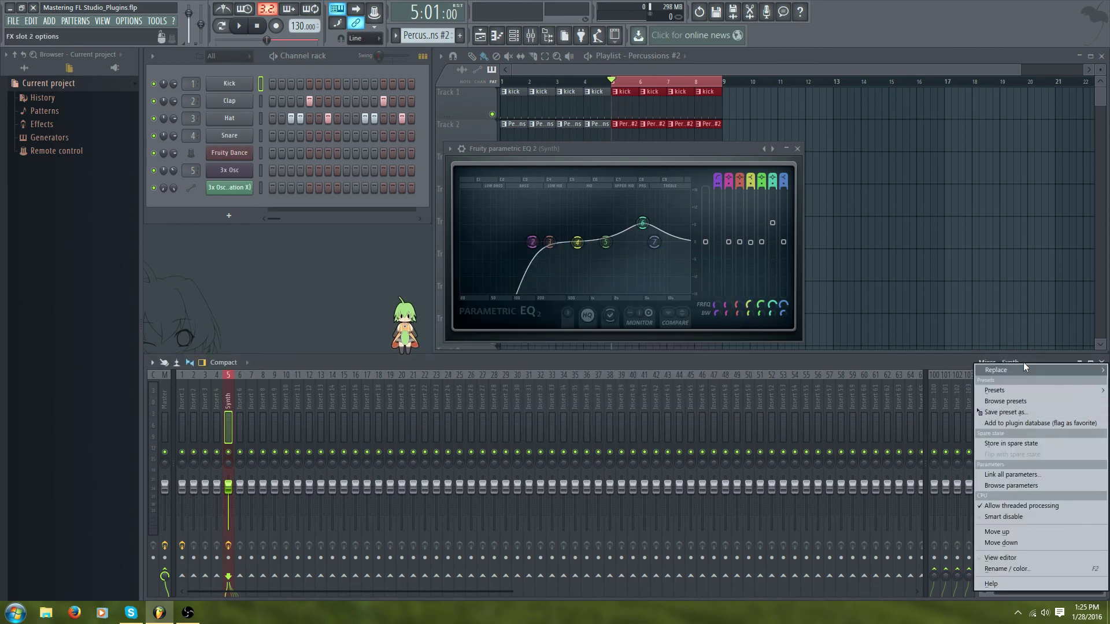
pyautogui.moveTo(1024, 362)
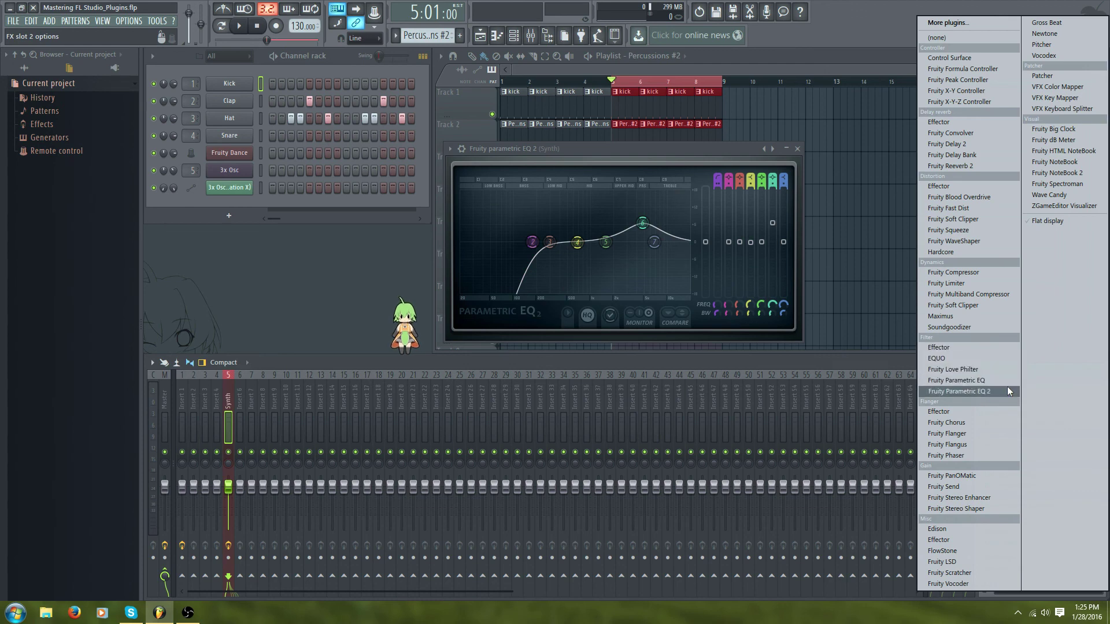
pyautogui.click(1004, 381)
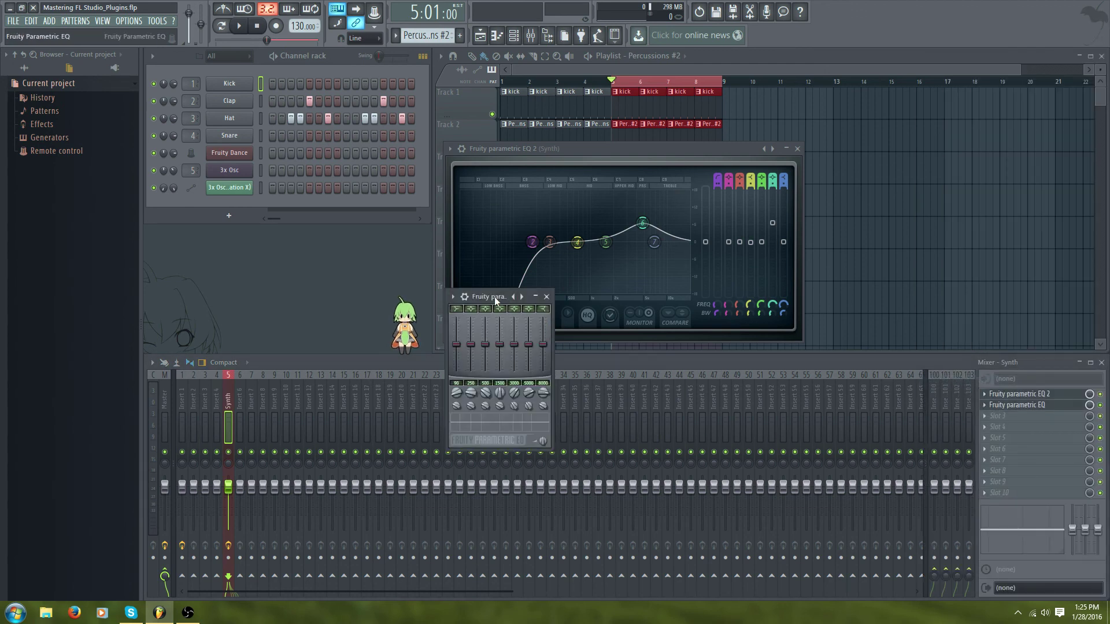
pyautogui.moveTo(495, 297); pyautogui.dragTo(910, 163)
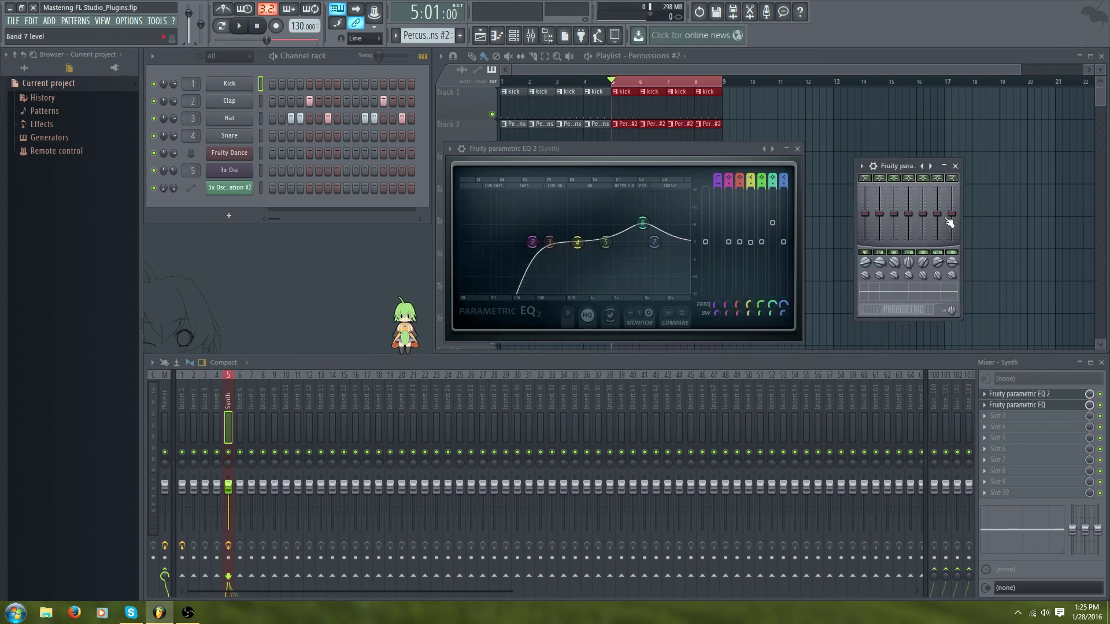
# Vary the band levels and frequencies in Fruity Parametric EQ, raising band 1 near its maximum, and close the window.
pyautogui.click(866, 276)
pyautogui.moveTo(864, 214); pyautogui.dragTo(865, 190)
pyautogui.moveTo(865, 262); pyautogui.dragTo(950, 291)
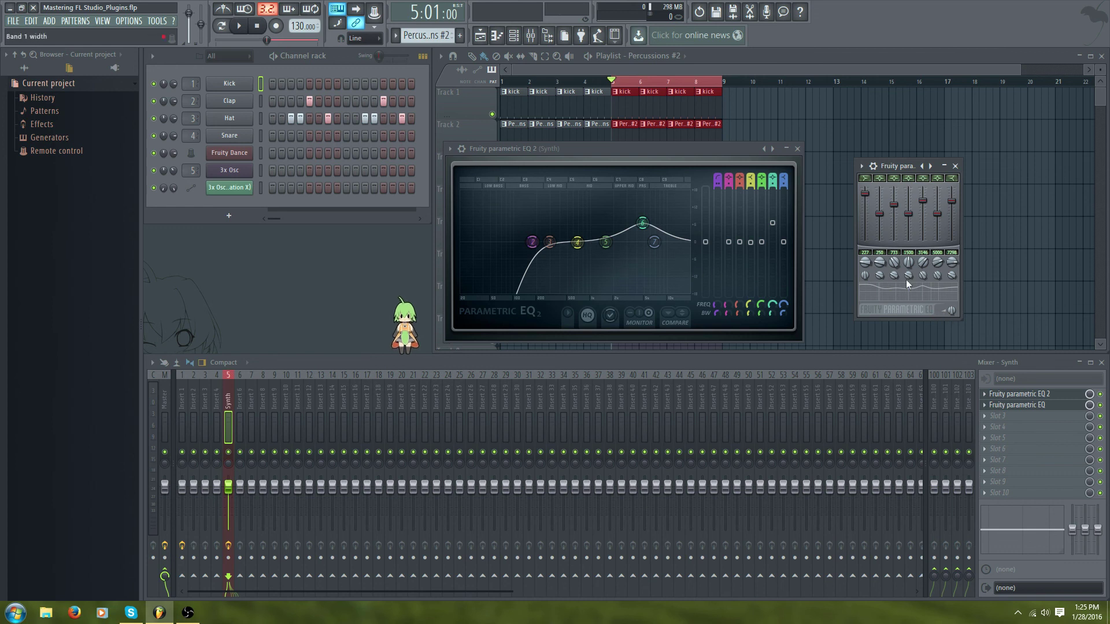
pyautogui.moveTo(920, 288); pyautogui.dragTo(924, 291)
pyautogui.moveTo(920, 283); pyautogui.dragTo(918, 285)
pyautogui.click(956, 167)
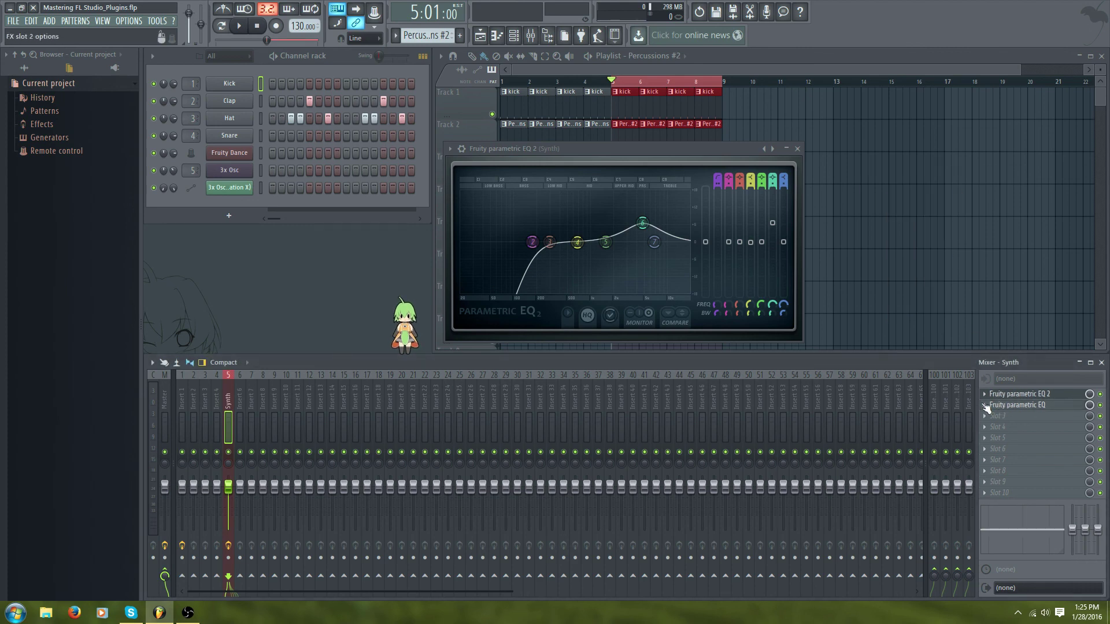
# Remove Fruity Parametric EQ from Synth slot 2 by replacing it with (none).
pyautogui.click(997, 415)
pyautogui.moveTo(982, 369)
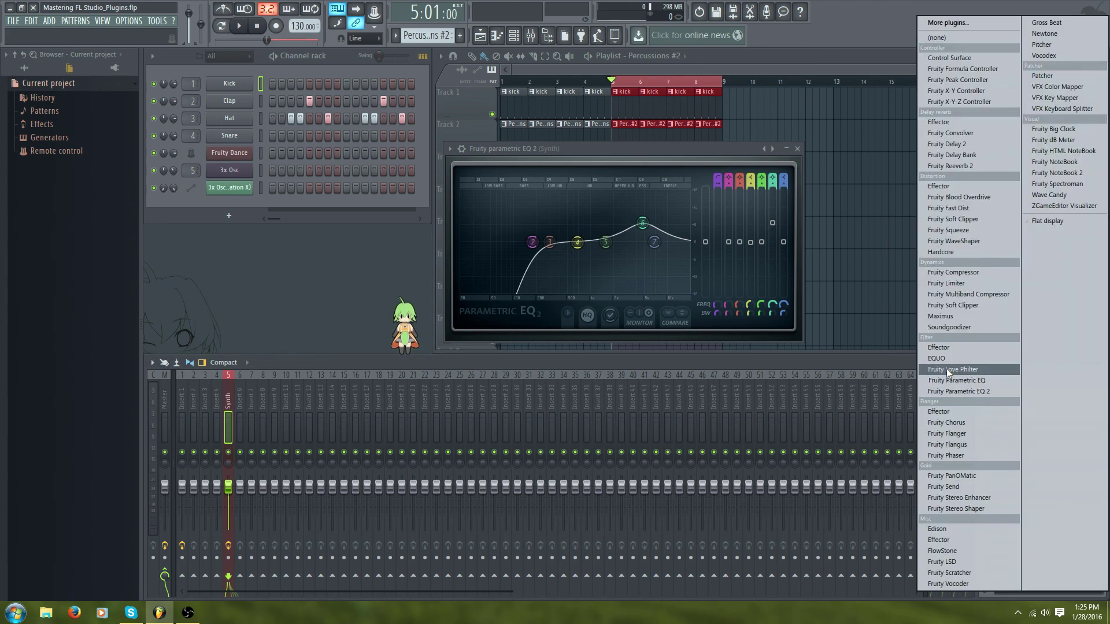
pyautogui.click(865, 363)
pyautogui.click(992, 411)
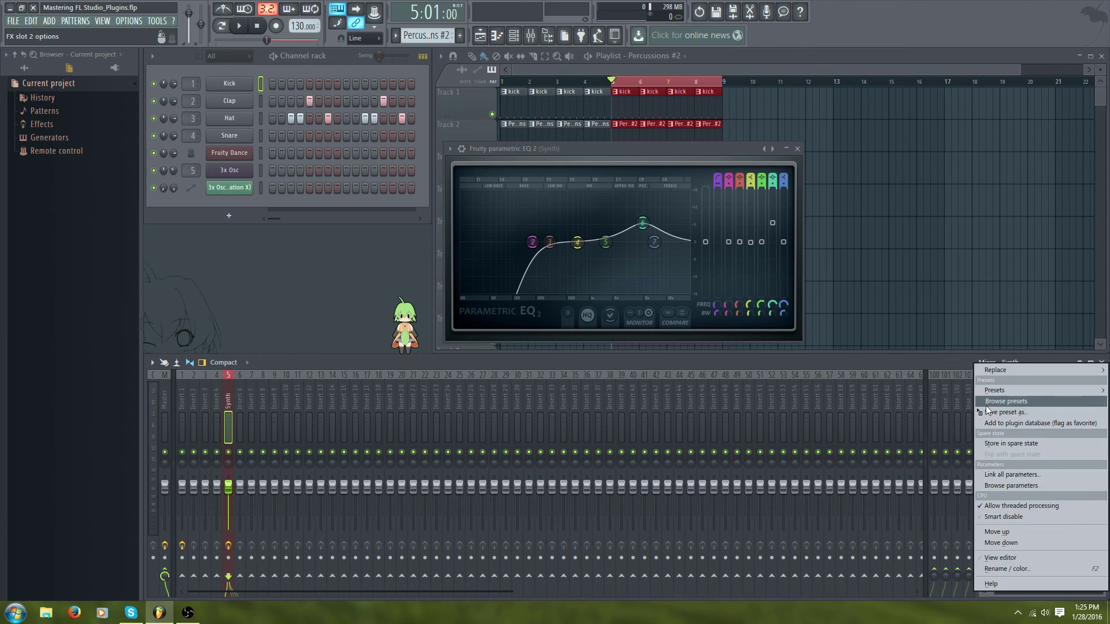
pyautogui.moveTo(985, 369)
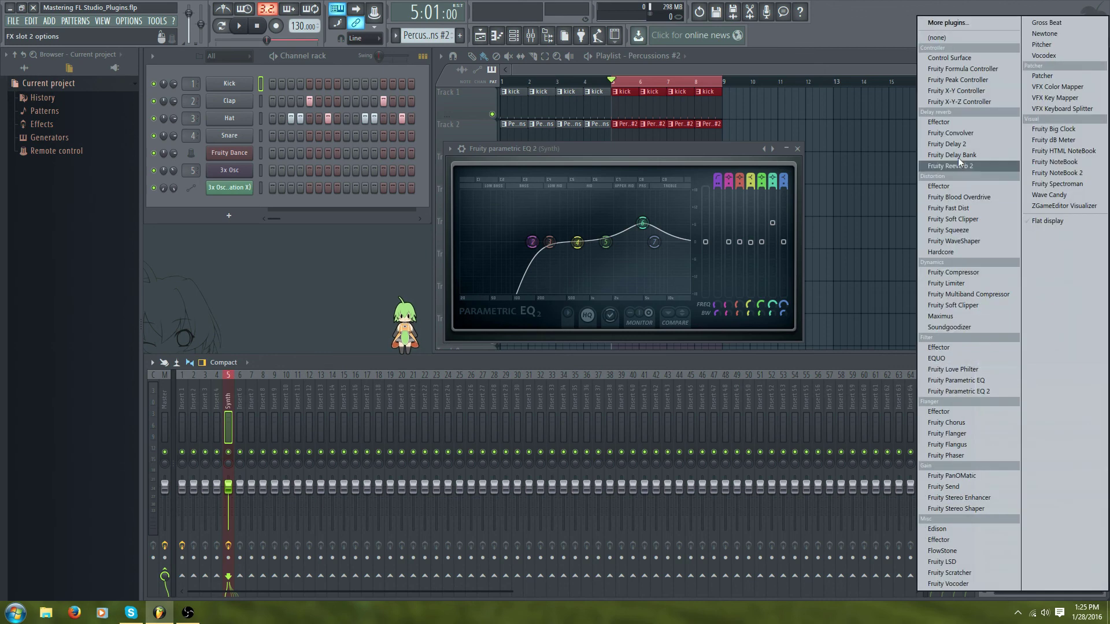
pyautogui.click(956, 37)
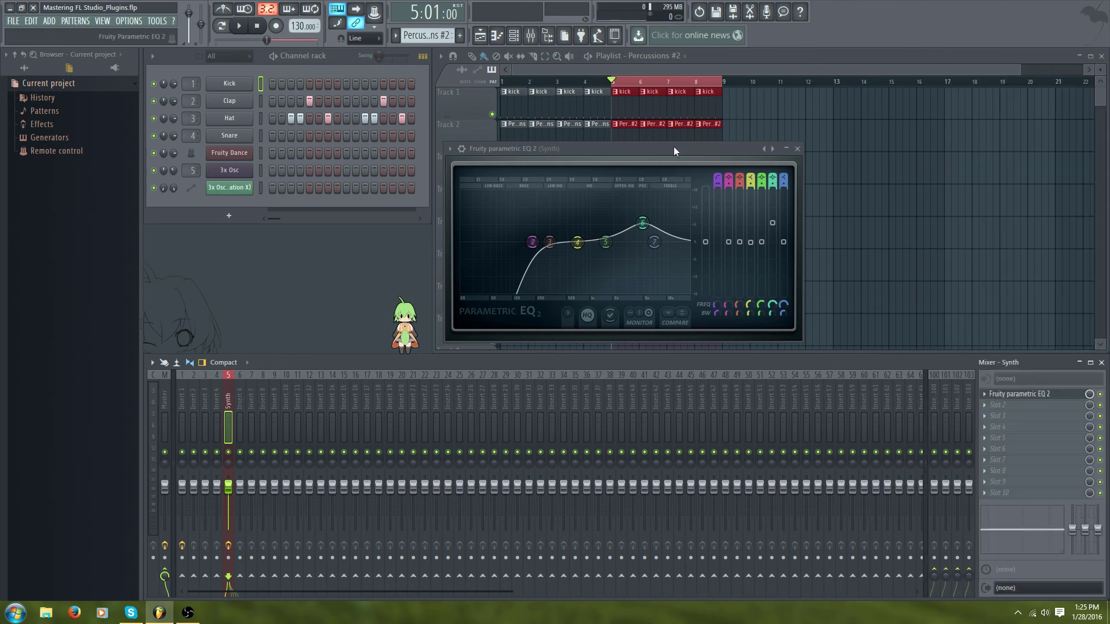
# Move the Synth EQ window clear of the channel rack and view the Hat channel settings, closing them again.
pyautogui.moveTo(674, 147); pyautogui.dragTo(792, 163)
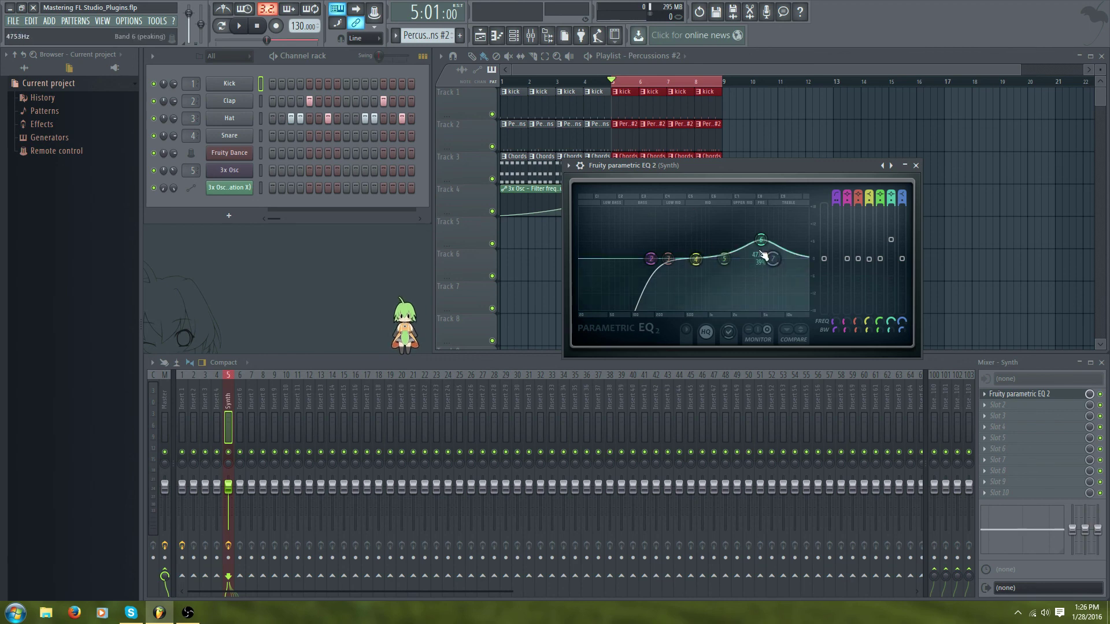
pyautogui.click(229, 118)
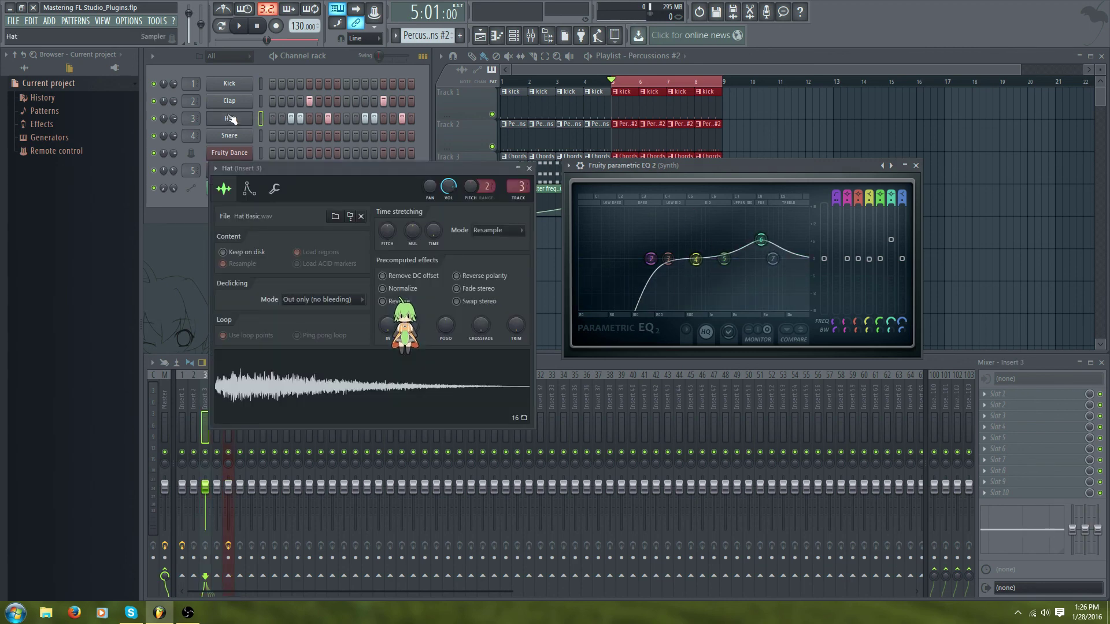
pyautogui.click(529, 178)
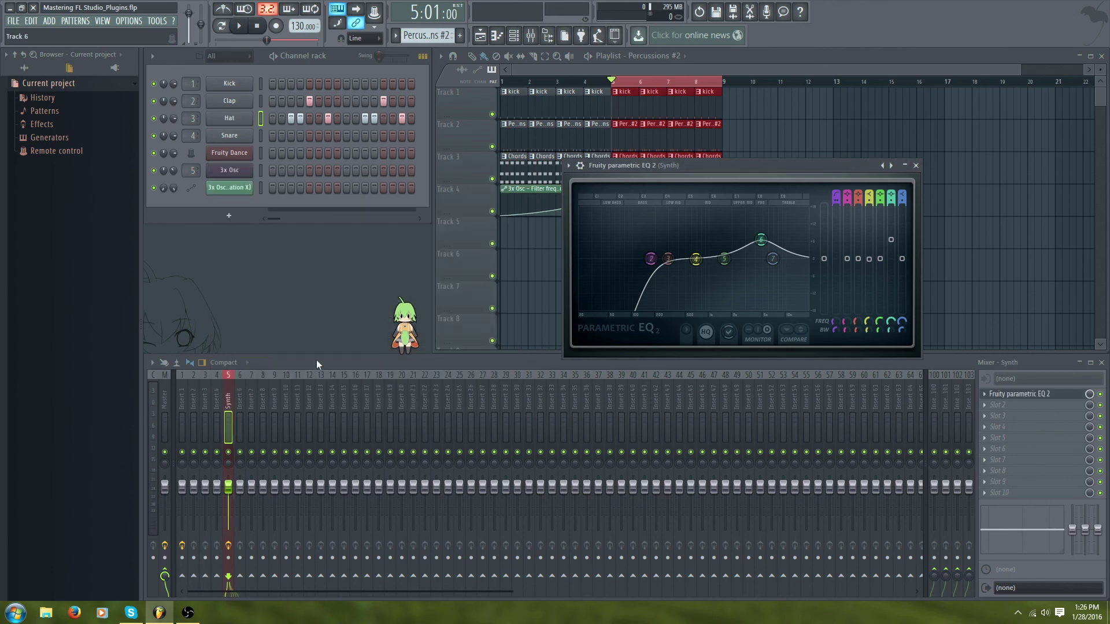
# Open the Insert 1 track's Fruity Parametric EQ 2 to review its curve, and close it.
pyautogui.click(183, 396)
pyautogui.click(1012, 394)
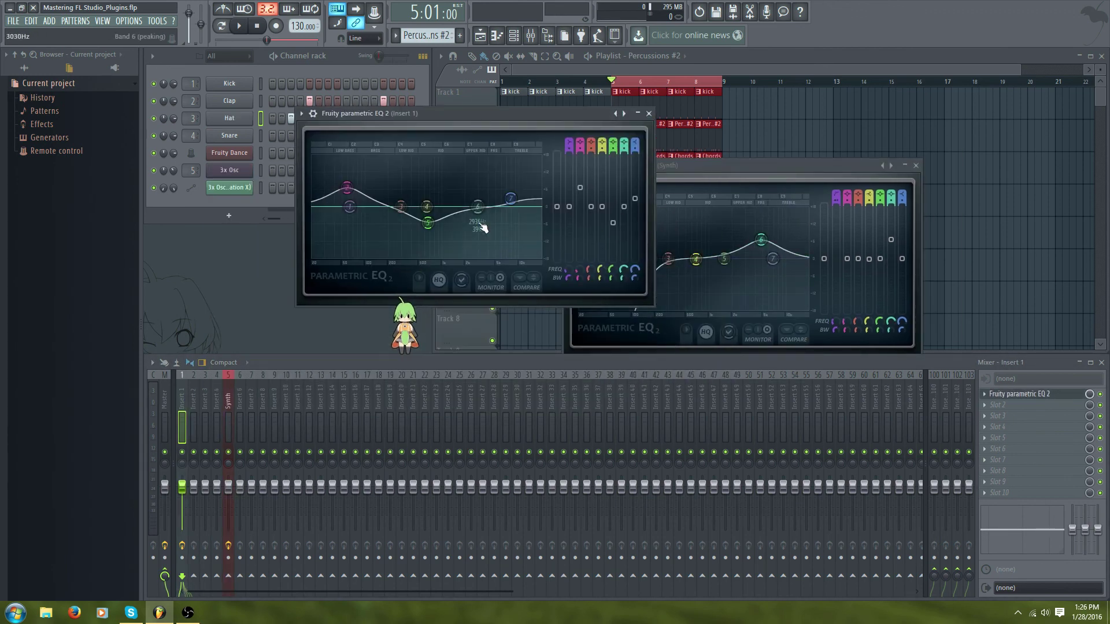
pyautogui.click(648, 113)
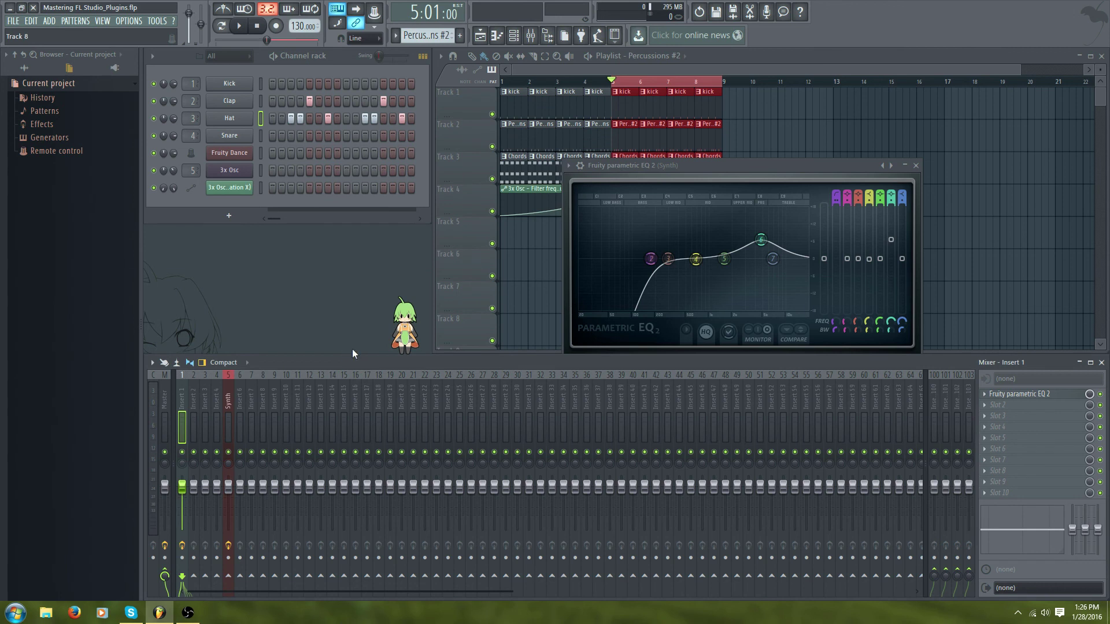
# Lower the frequency of the Synth EQ's high-pass band 1 and reposition the EQ window over the playlist.
pyautogui.moveTo(723, 164); pyautogui.dragTo(767, 155)
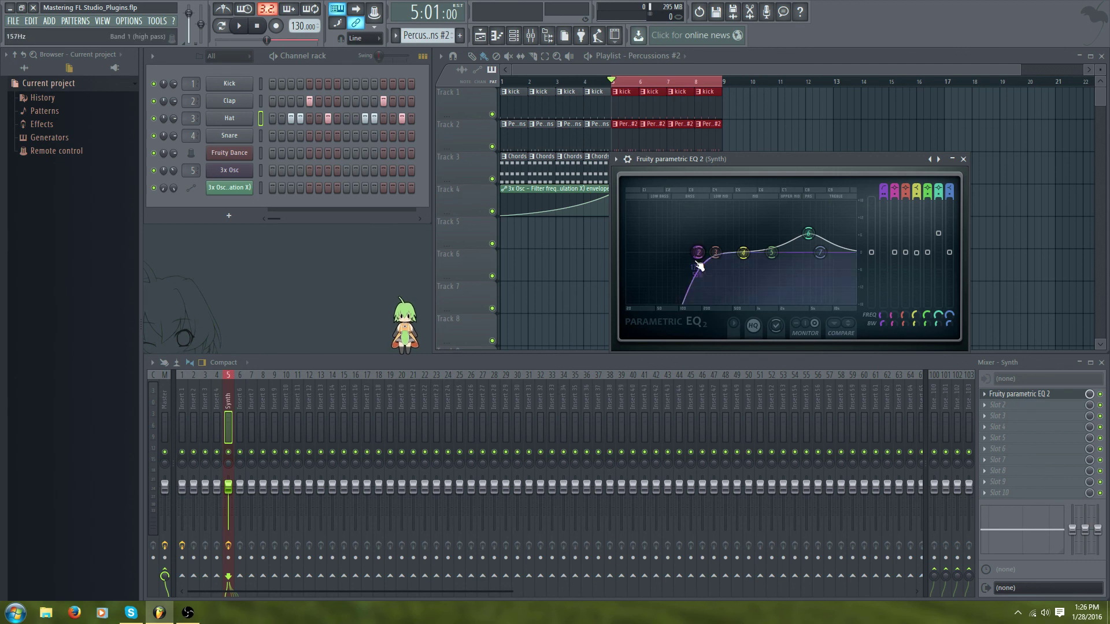
pyautogui.moveTo(700, 265); pyautogui.dragTo(698, 269)
pyautogui.moveTo(698, 270); pyautogui.dragTo(686, 252)
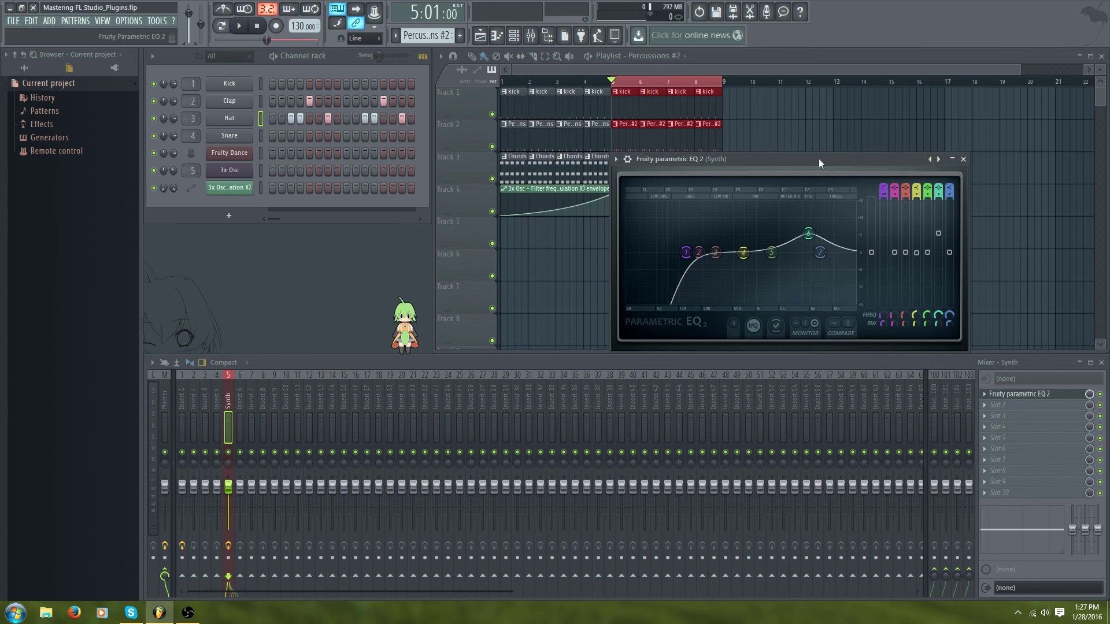
pyautogui.moveTo(819, 158); pyautogui.dragTo(760, 76)
pyautogui.moveTo(645, 79); pyautogui.dragTo(689, 139)
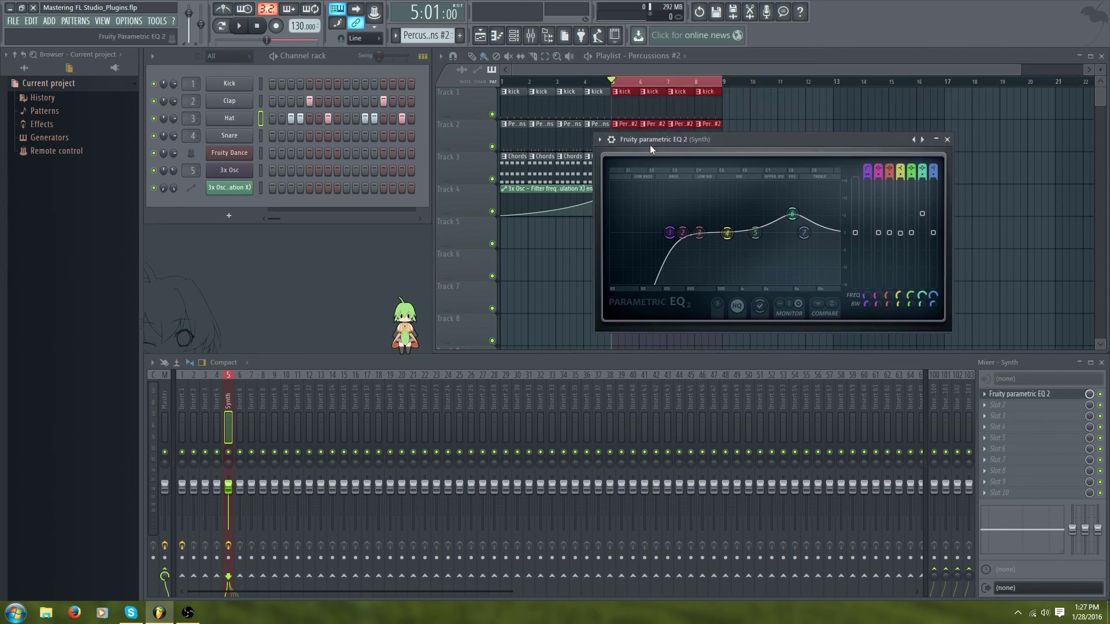